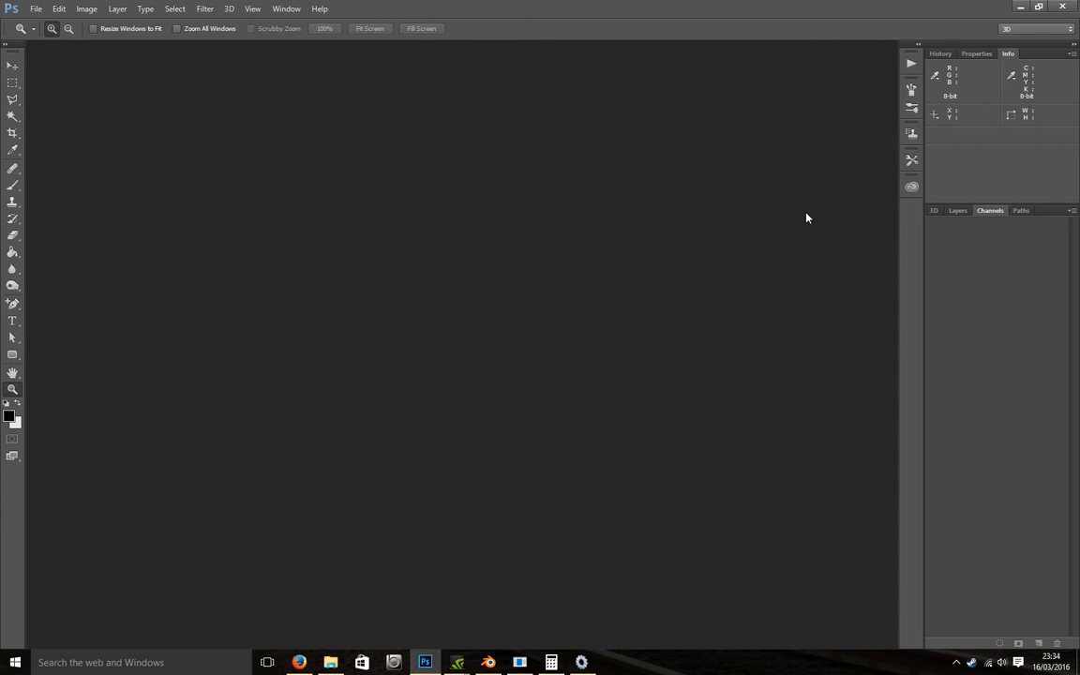
Step: Create a new 512 x 256 pixel document at 72 pixels/inch in 8-bit RGB with a white background
{"action": "left_click", "coordinate": [35, 9]}
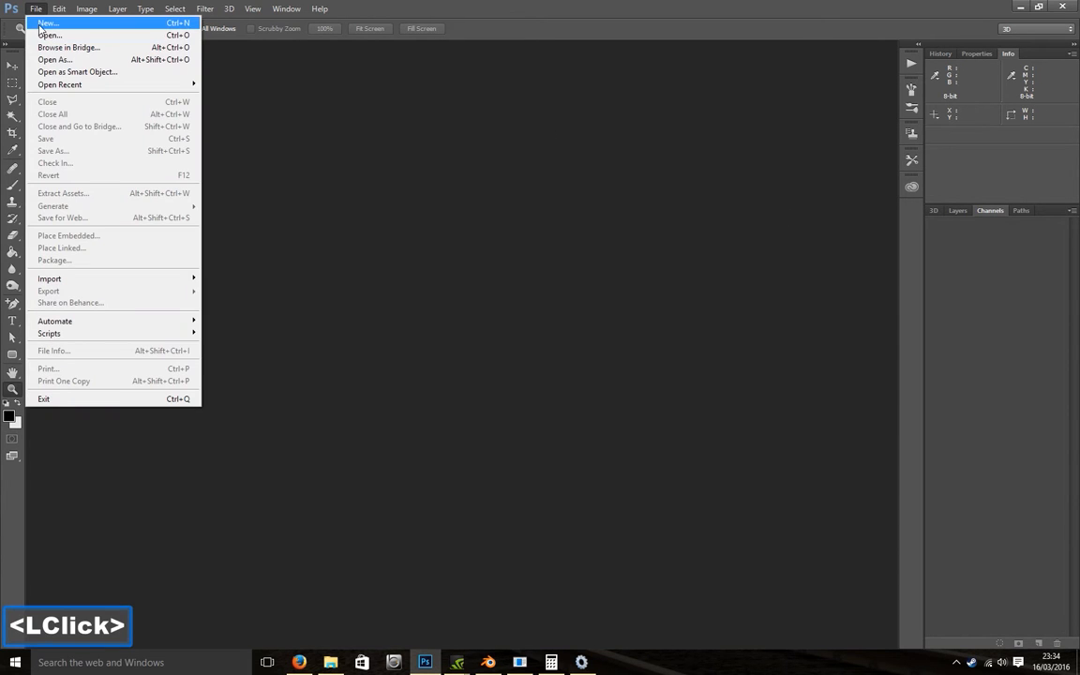
{"action": "left_click", "coordinate": [43, 23]}
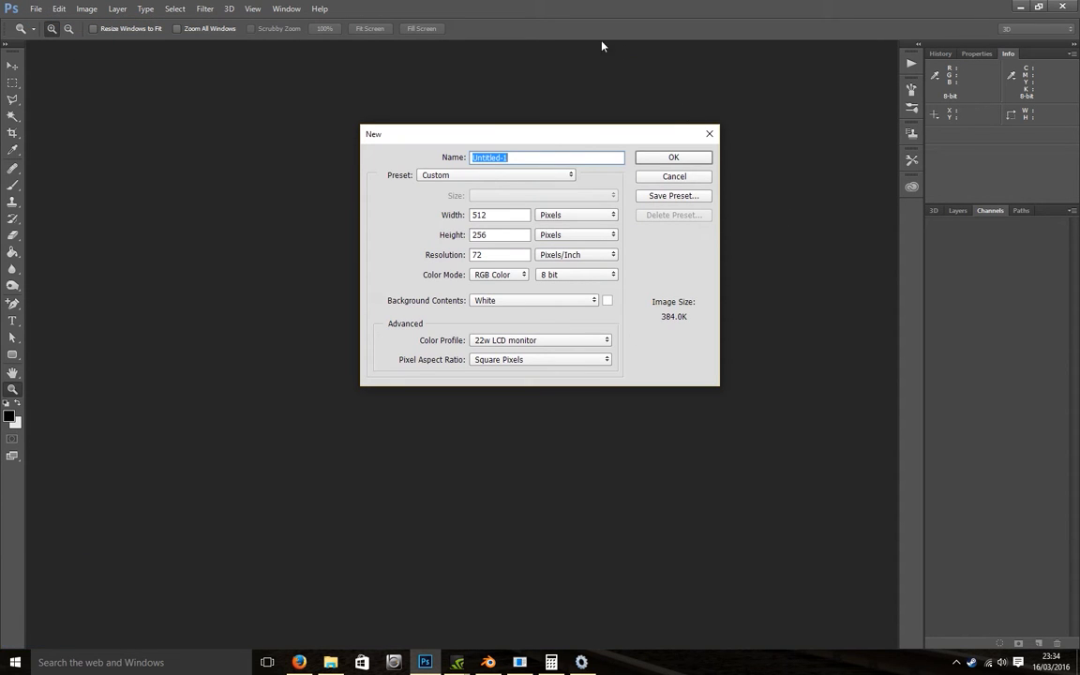
{"action": "left_click", "coordinate": [491, 236]}
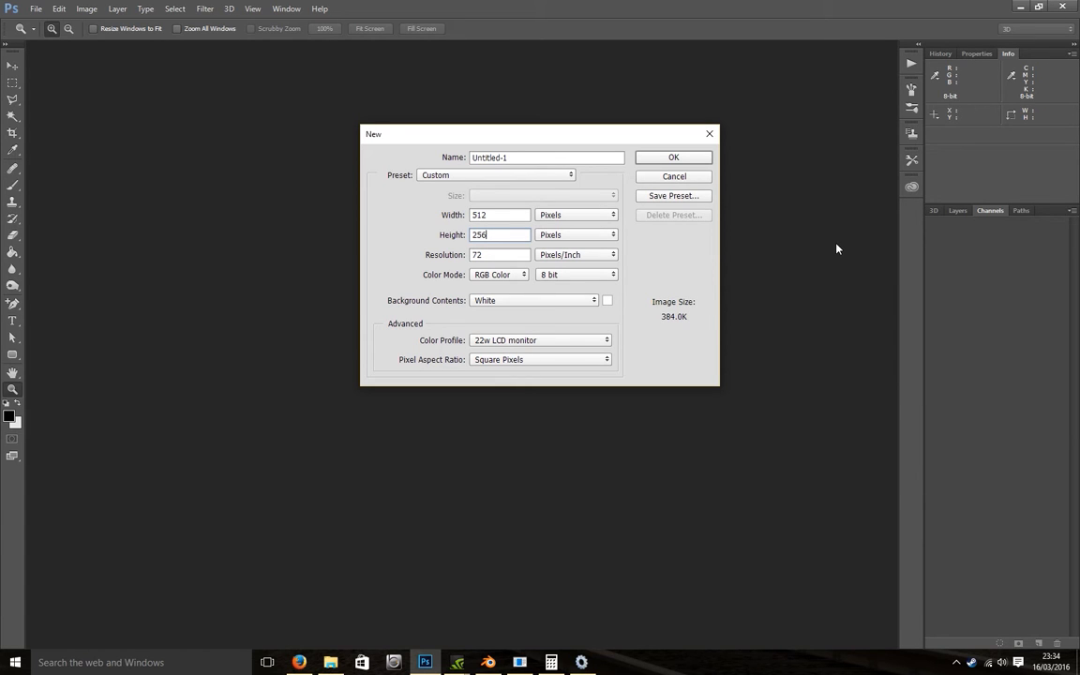
{"action": "left_click", "coordinate": [679, 159]}
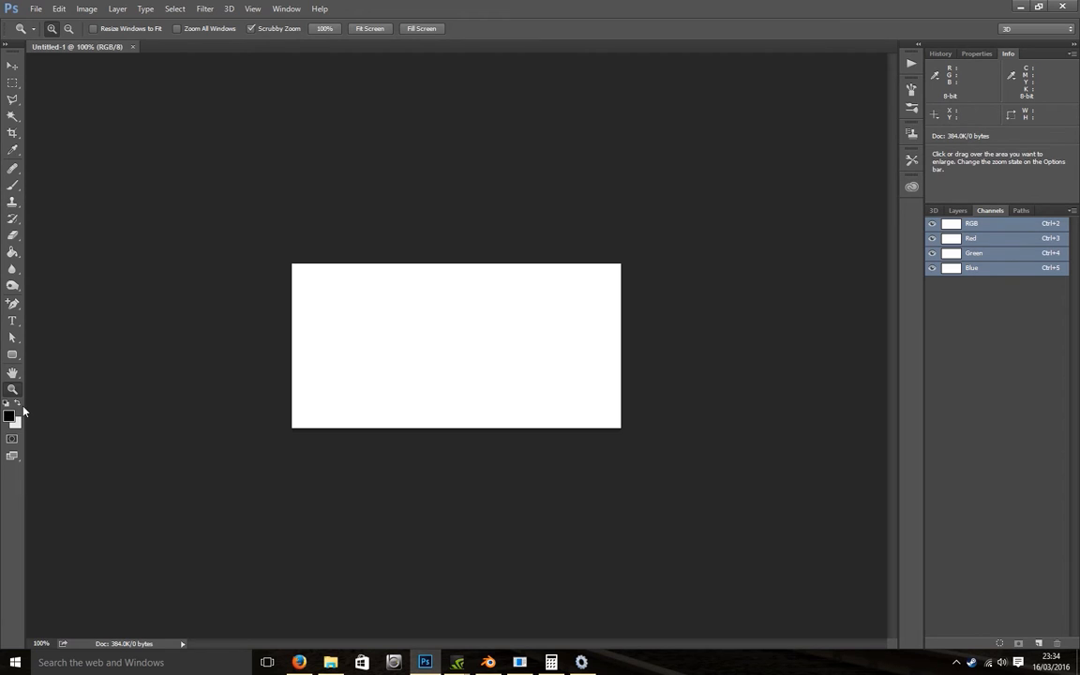
Step: Set the foreground colour to a light grey with 90% brightness and fill the whole canvas with it
{"action": "left_click", "coordinate": [9, 415]}
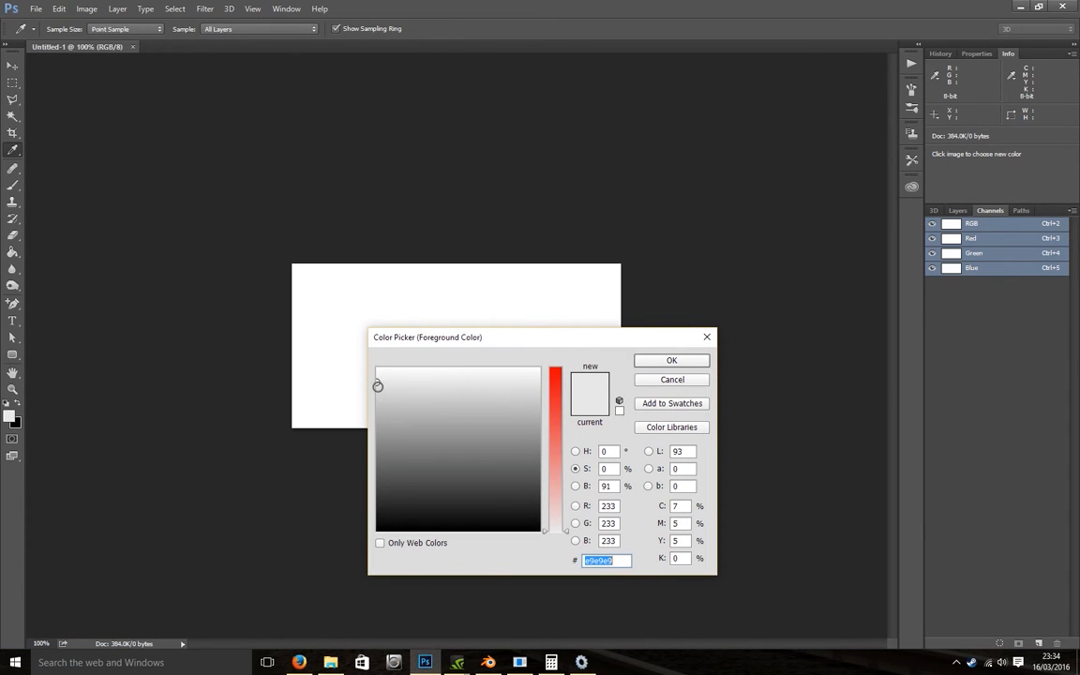
{"action": "left_click", "coordinate": [608, 486]}
{"action": "double_click", "coordinate": [607, 486]}
{"action": "scroll", "coordinate": [607, 485], "scroll_direction": "down", "scroll_amount": 1}
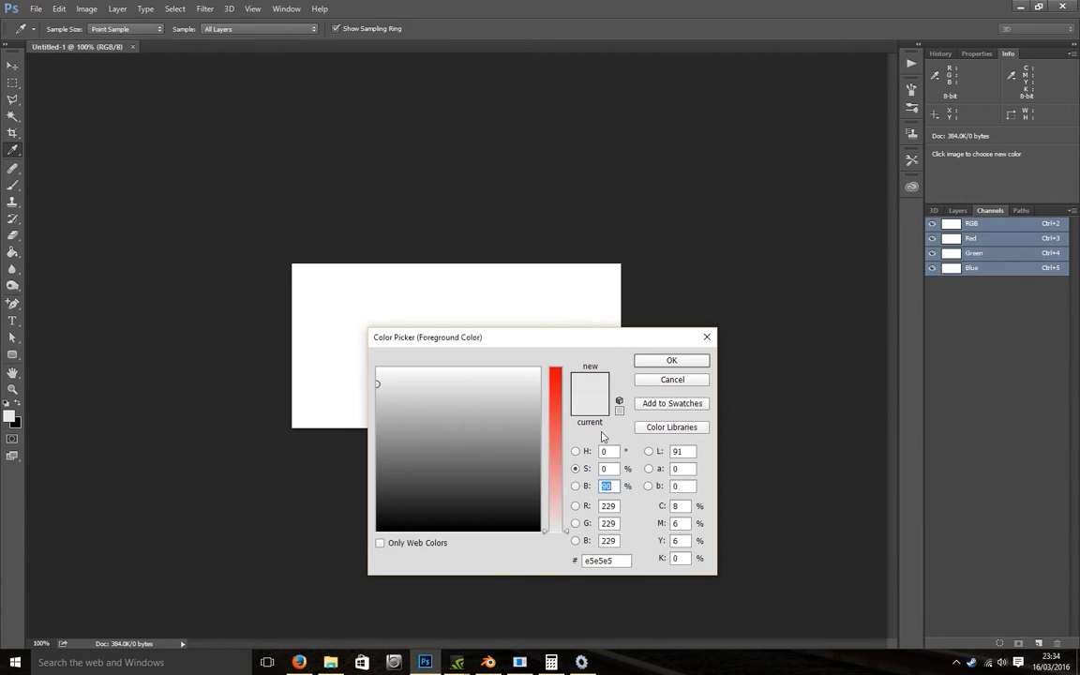
{"action": "left_click", "coordinate": [653, 361]}
{"action": "key", "text": "z"}
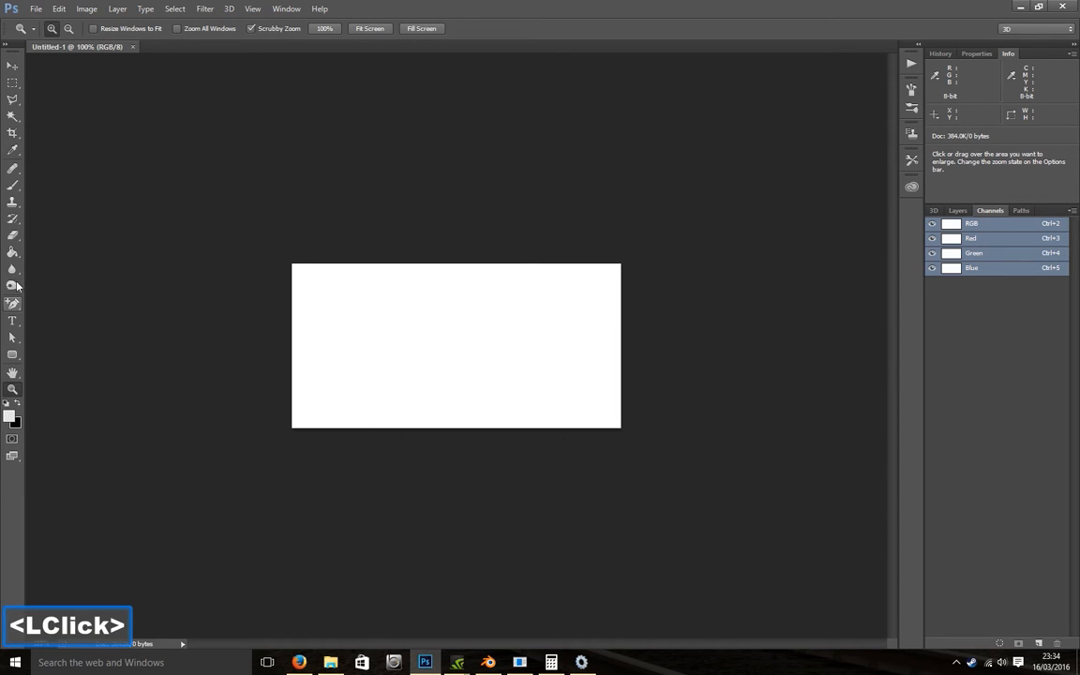
{"action": "left_click", "coordinate": [12, 252]}
{"action": "left_click", "coordinate": [375, 326]}
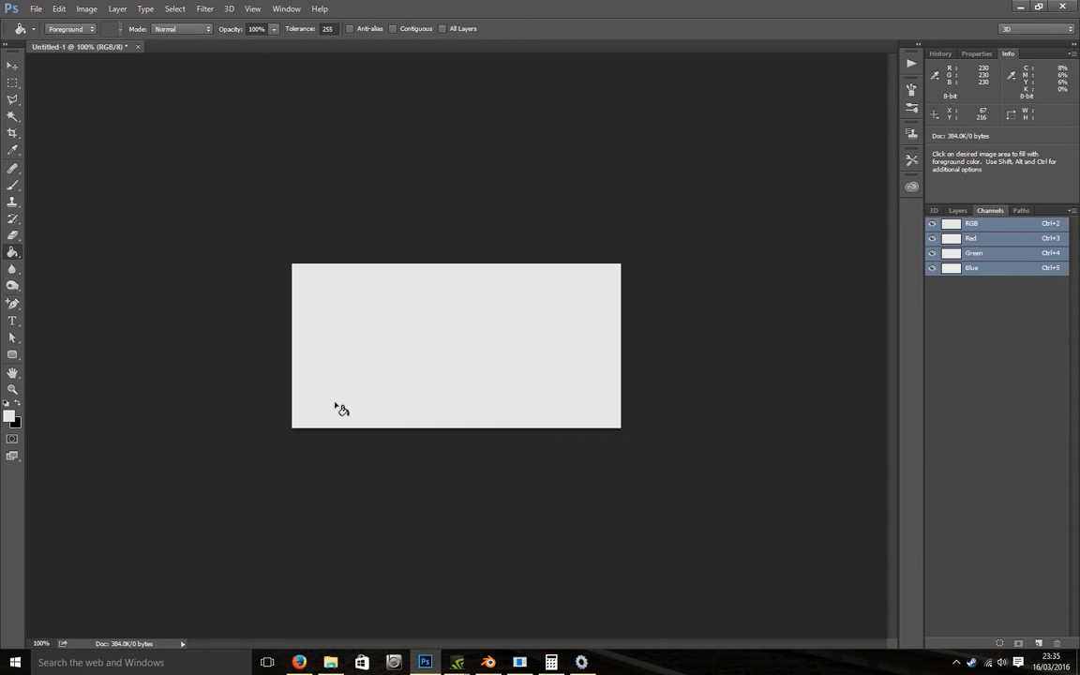
Step: Set up the Type tool for black text in BritishRailDarkNormal Regular with Strong anti-aliasing
{"action": "left_click", "coordinate": [15, 326]}
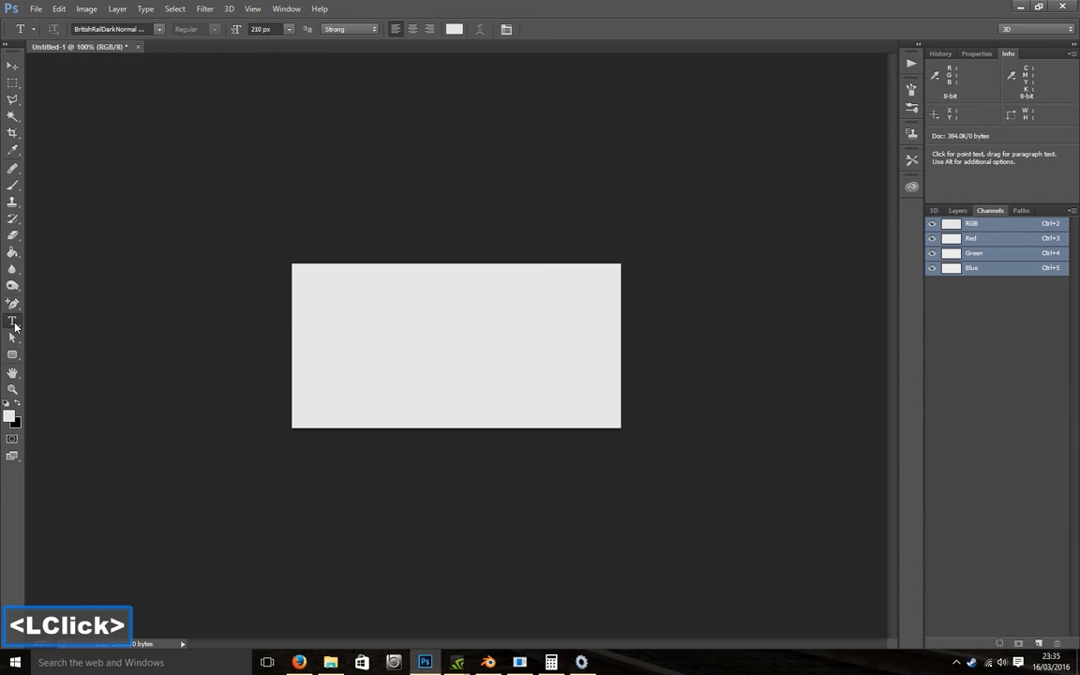
{"action": "left_click", "coordinate": [18, 405]}
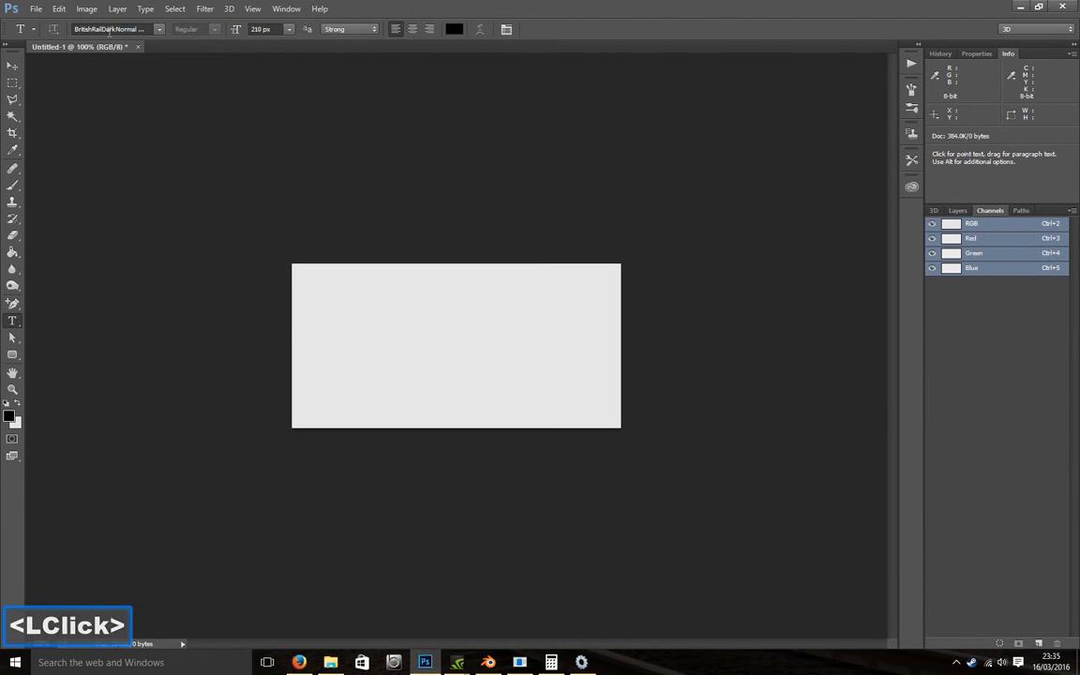
{"action": "left_click", "coordinate": [161, 31]}
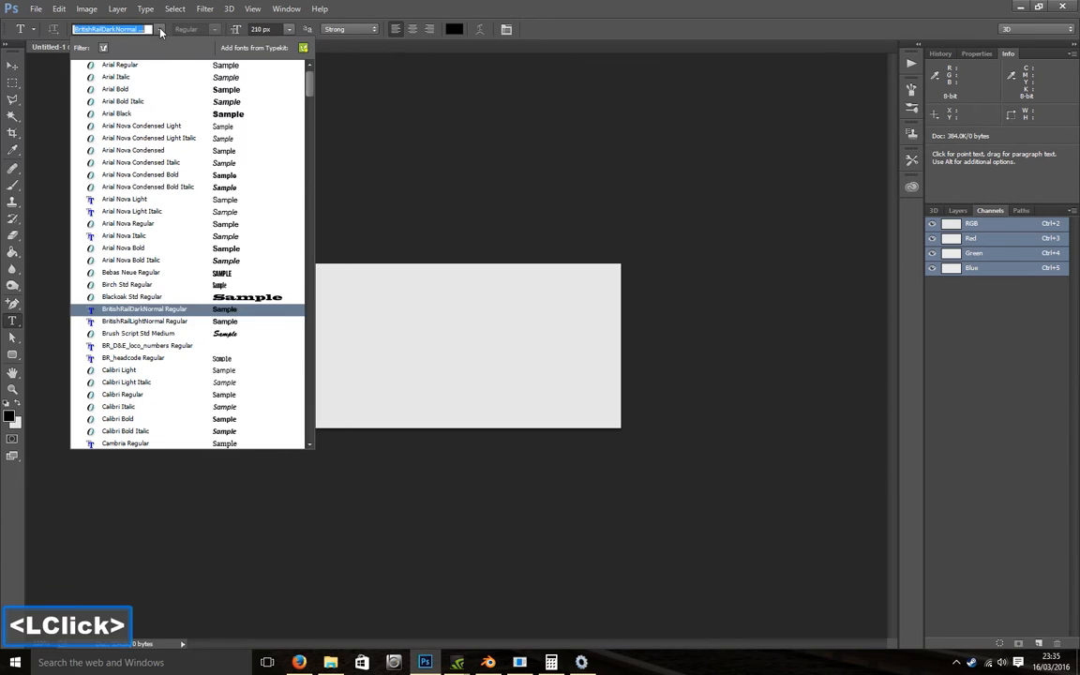
{"action": "left_click", "coordinate": [187, 310]}
{"action": "left_click", "coordinate": [364, 31]}
{"action": "left_click", "coordinate": [359, 64]}
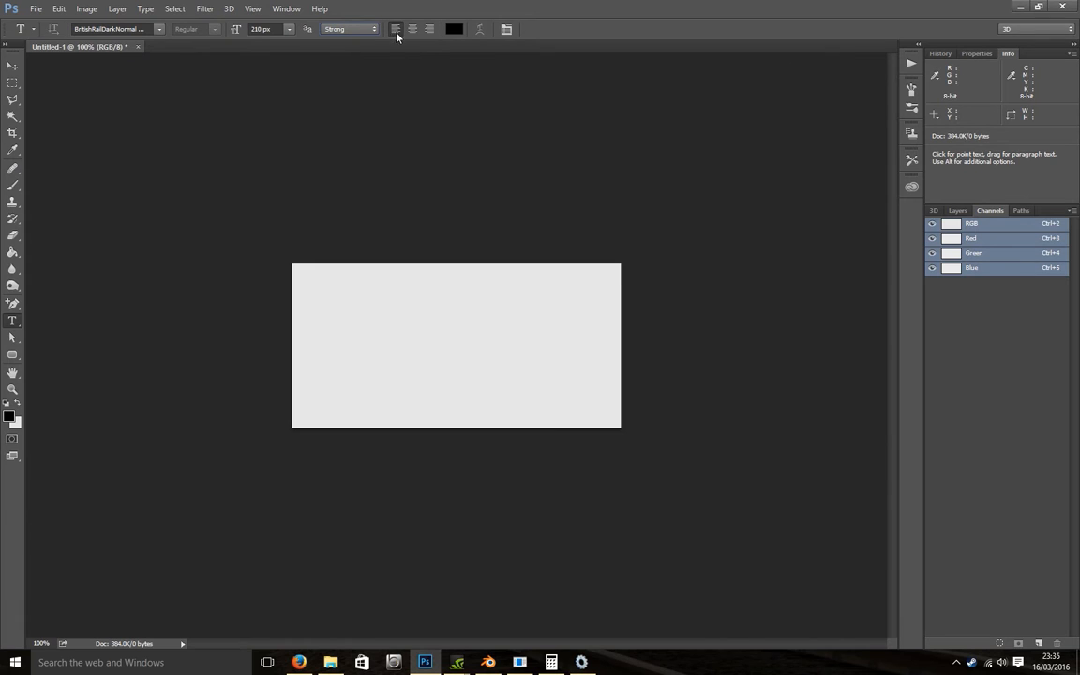
Step: Add the text 56311 in 210 px letters, starting near the canvas's left edge
{"action": "left_click", "coordinate": [302, 372]}
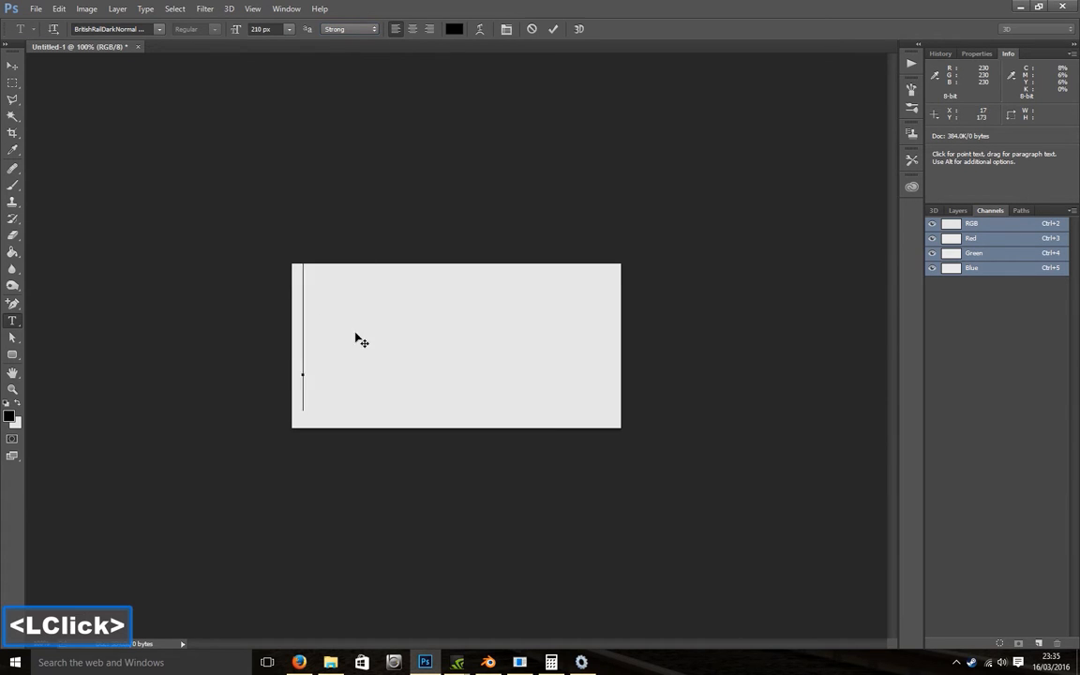
{"action": "type", "text": "56"}
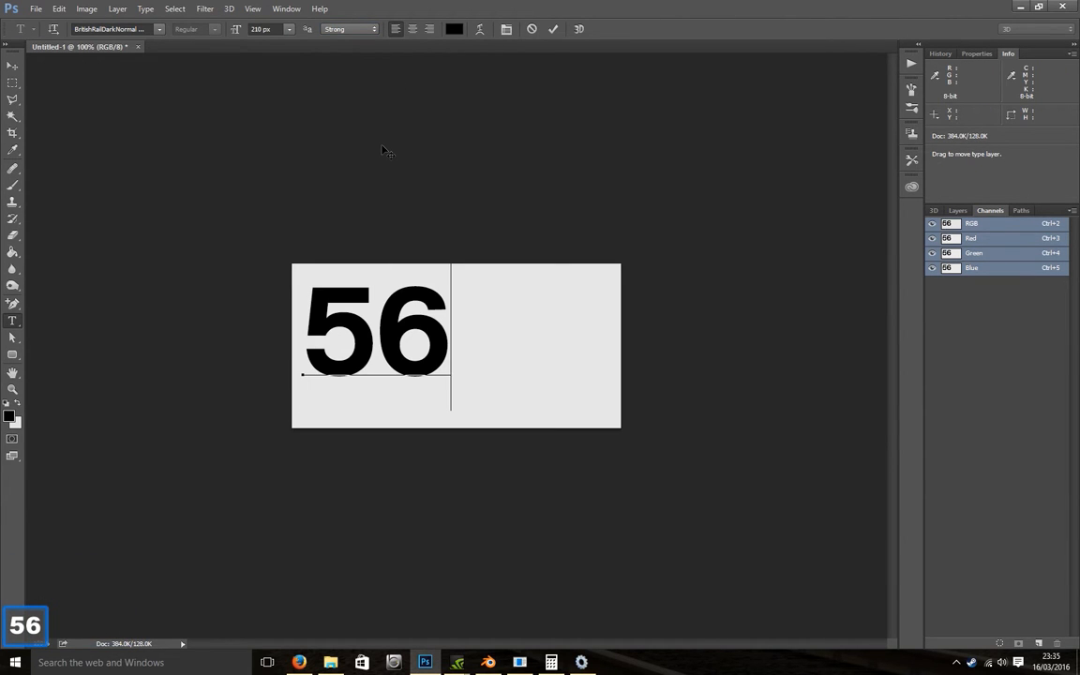
{"action": "type", "text": "311"}
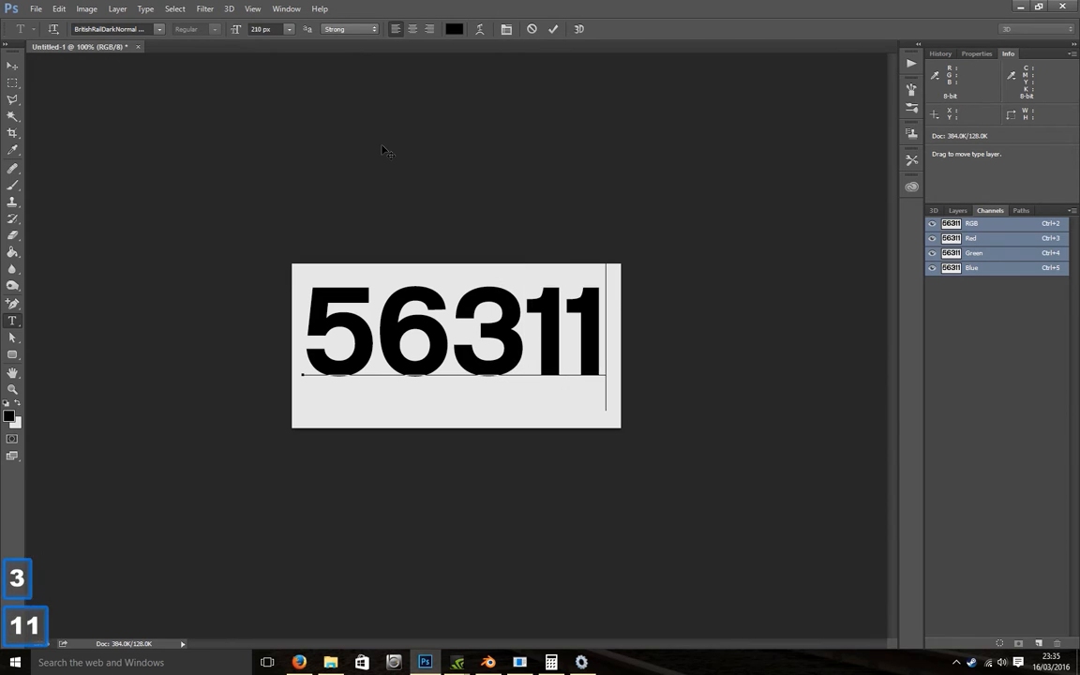
{"action": "left_click", "coordinate": [553, 29]}
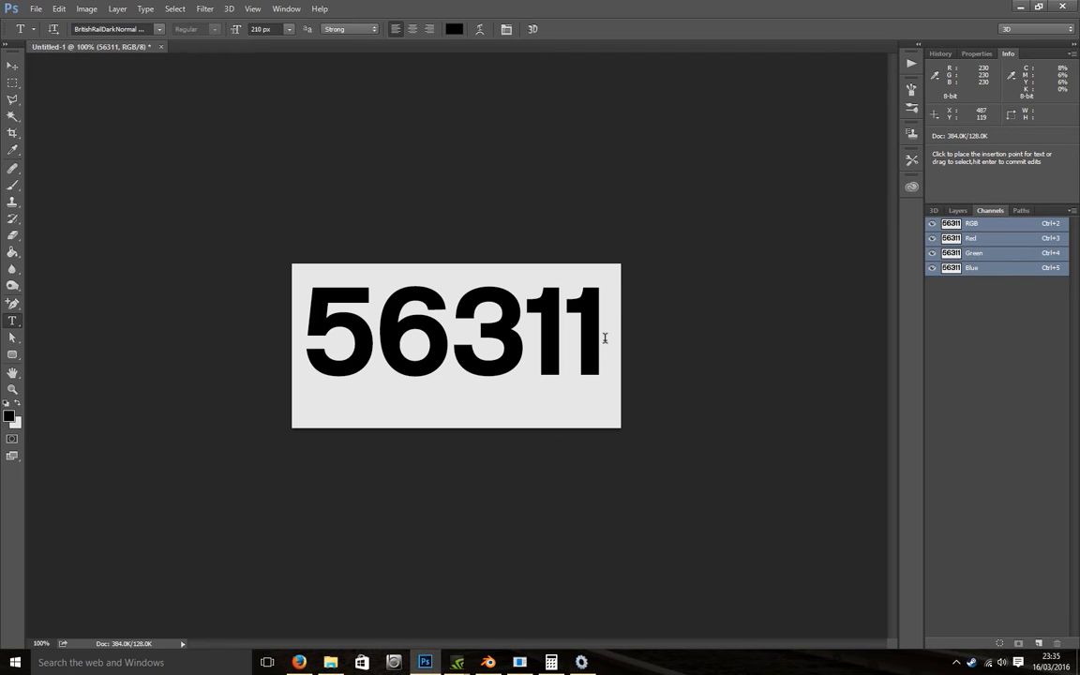
Step: Replace the last two digits of the number with 33 to test the widest fit
{"action": "left_click_drag", "start_coordinate": [605, 338], "coordinate": [525, 319]}
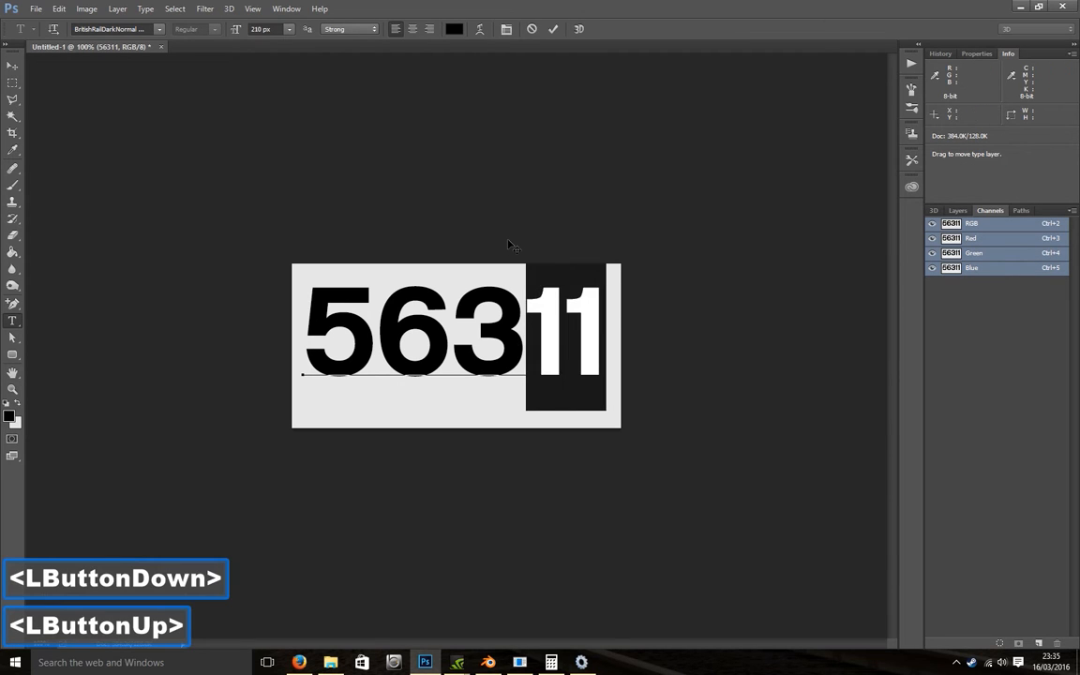
{"action": "key", "text": "BackSpace"}
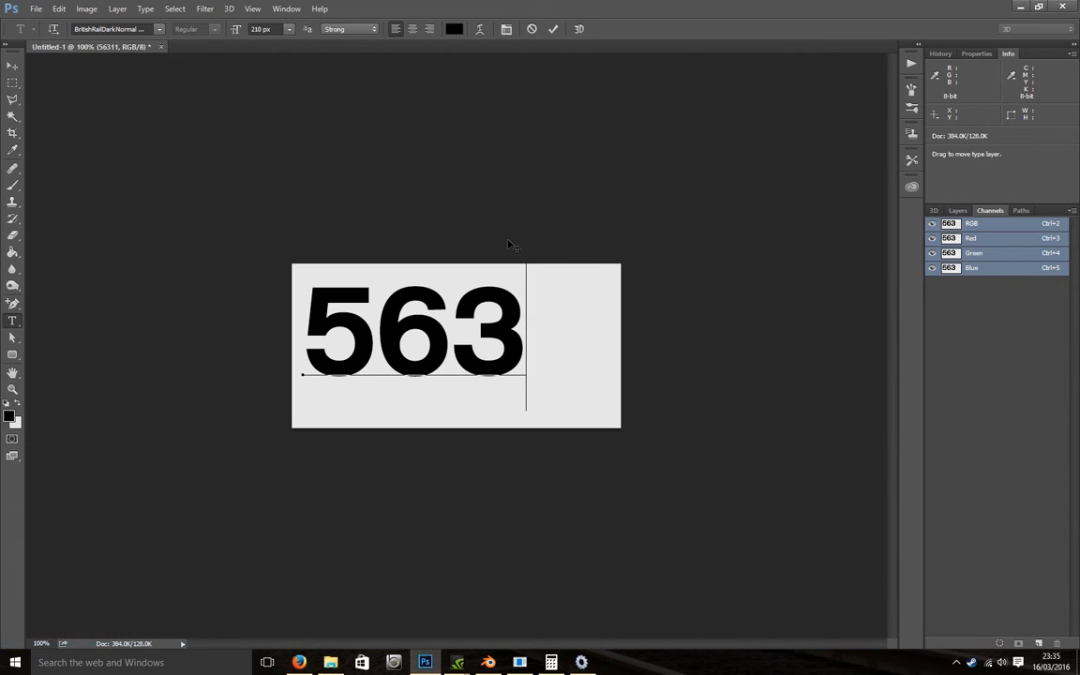
{"action": "type", "text": "33"}
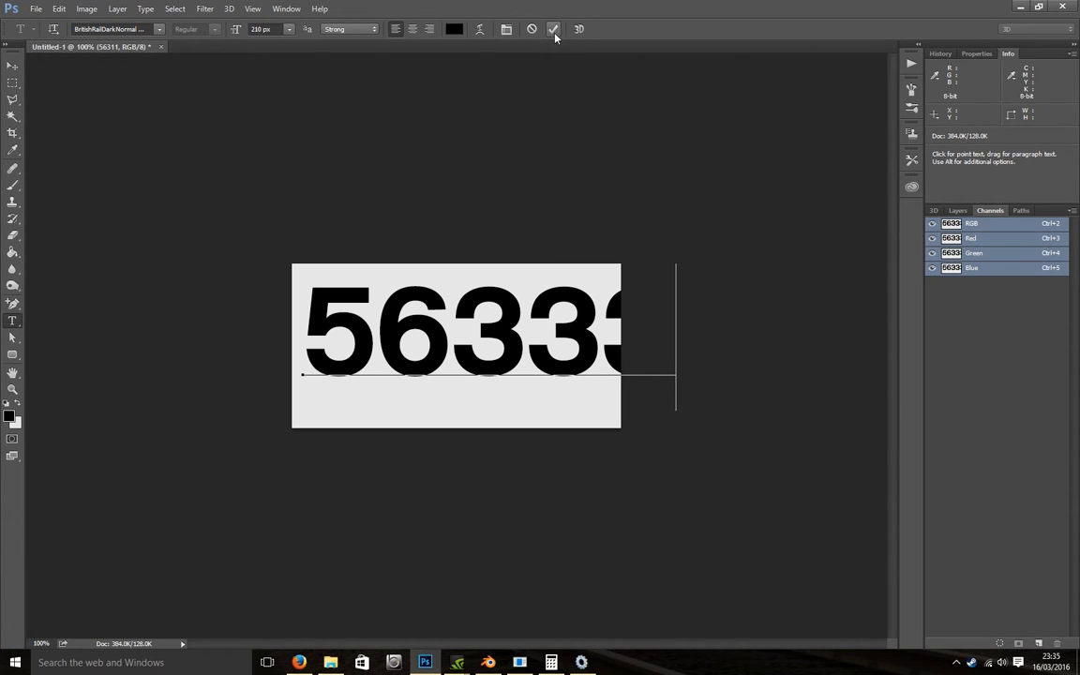
Step: Set the size of the whole number to 185 px and move it to fit within the canvas width
{"action": "left_click_drag", "start_coordinate": [670, 314], "coordinate": [296, 321]}
{"action": "left_click", "coordinate": [505, 31]}
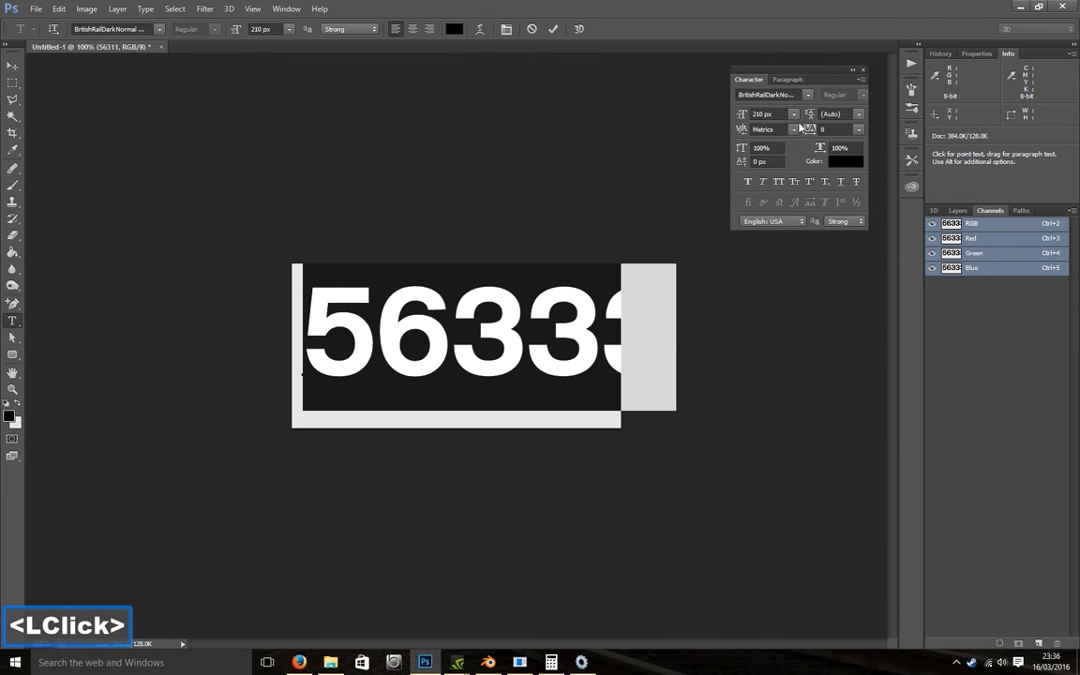
{"action": "left_click_drag", "start_coordinate": [743, 114], "coordinate": [727, 117]}
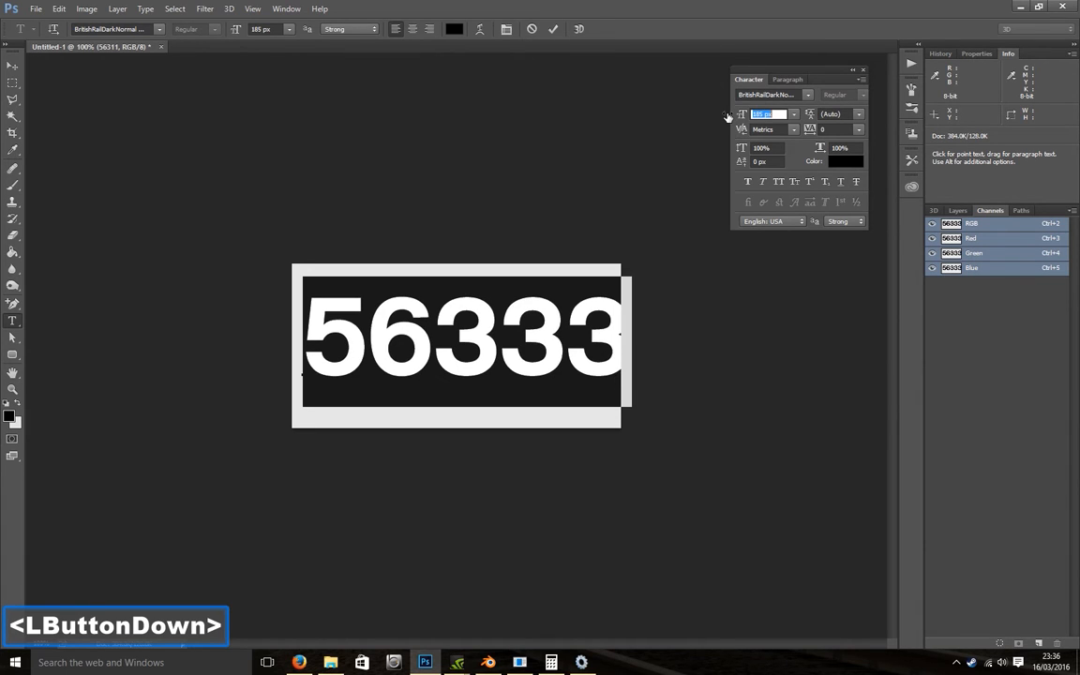
{"action": "left_click", "coordinate": [554, 29]}
{"action": "left_click", "coordinate": [12, 66]}
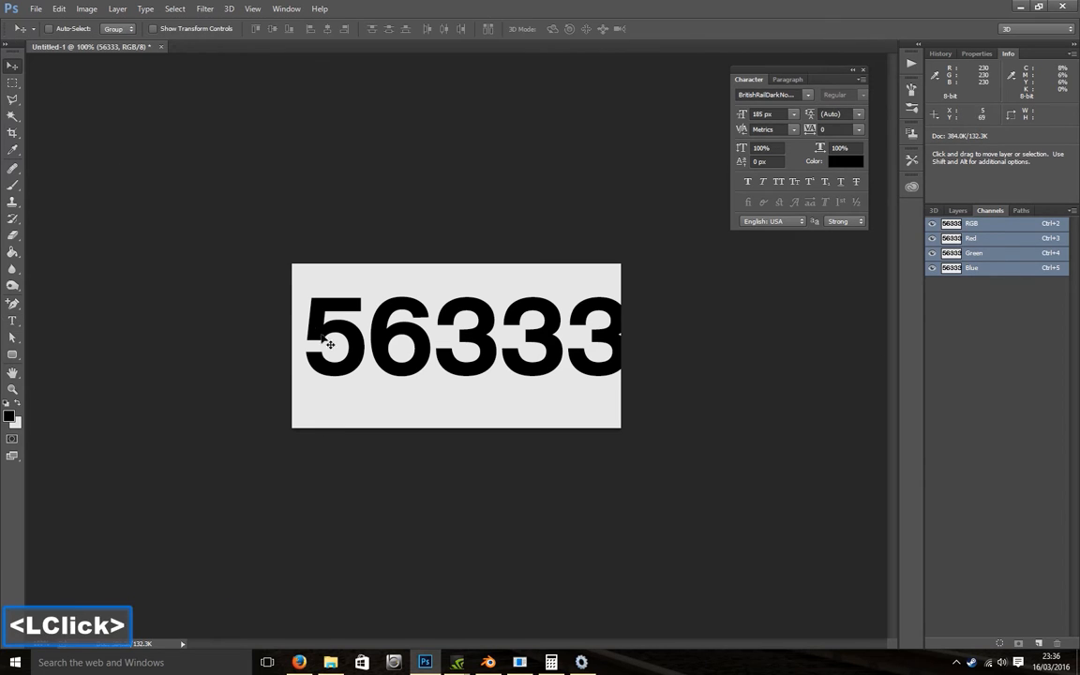
{"action": "left_click_drag", "start_coordinate": [386, 353], "coordinate": [374, 360]}
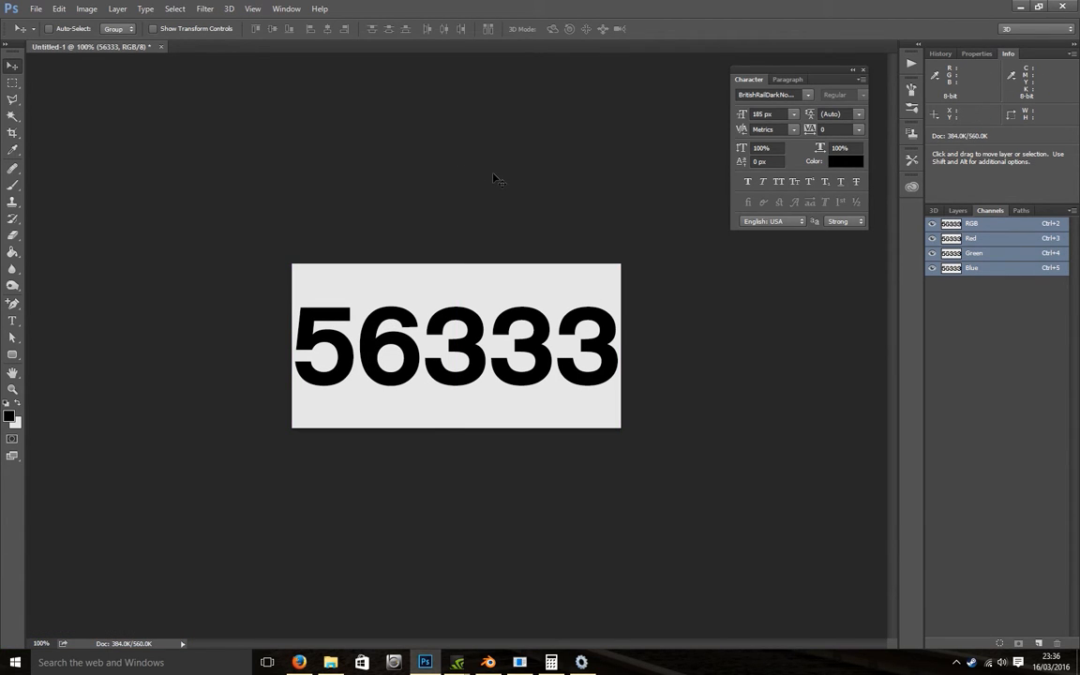
Step: Replace the last two digits of the left-aligned number with 11
{"action": "left_click", "coordinate": [12, 321]}
{"action": "left_click", "coordinate": [413, 28]}
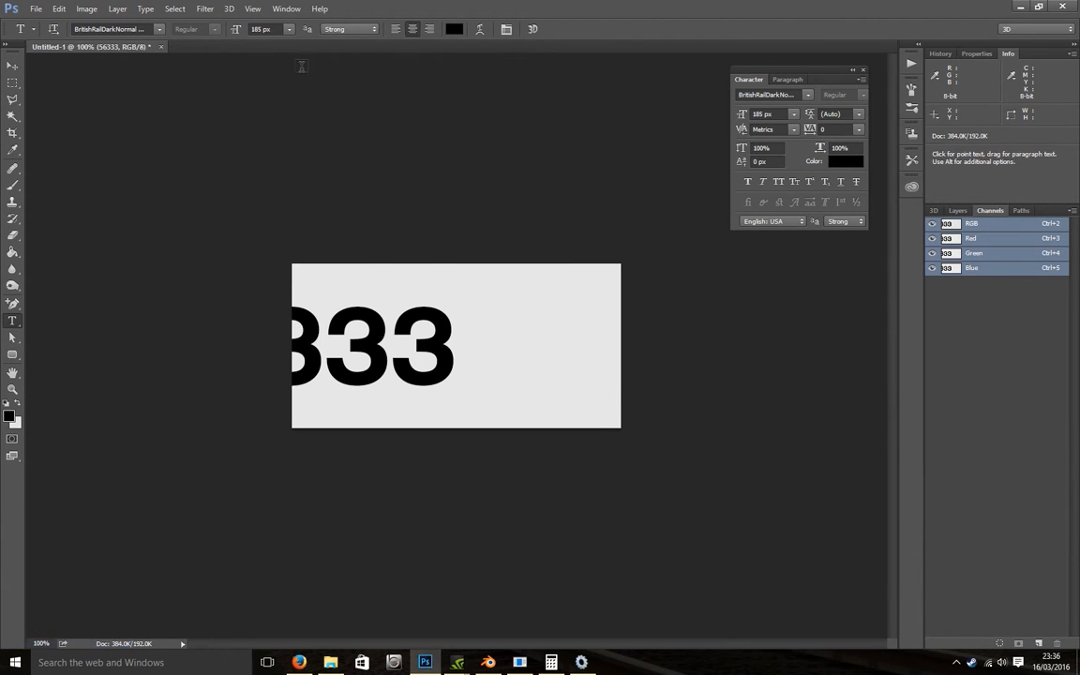
{"action": "left_click", "coordinate": [397, 30]}
{"action": "left_click_drag", "start_coordinate": [618, 369], "coordinate": [507, 361]}
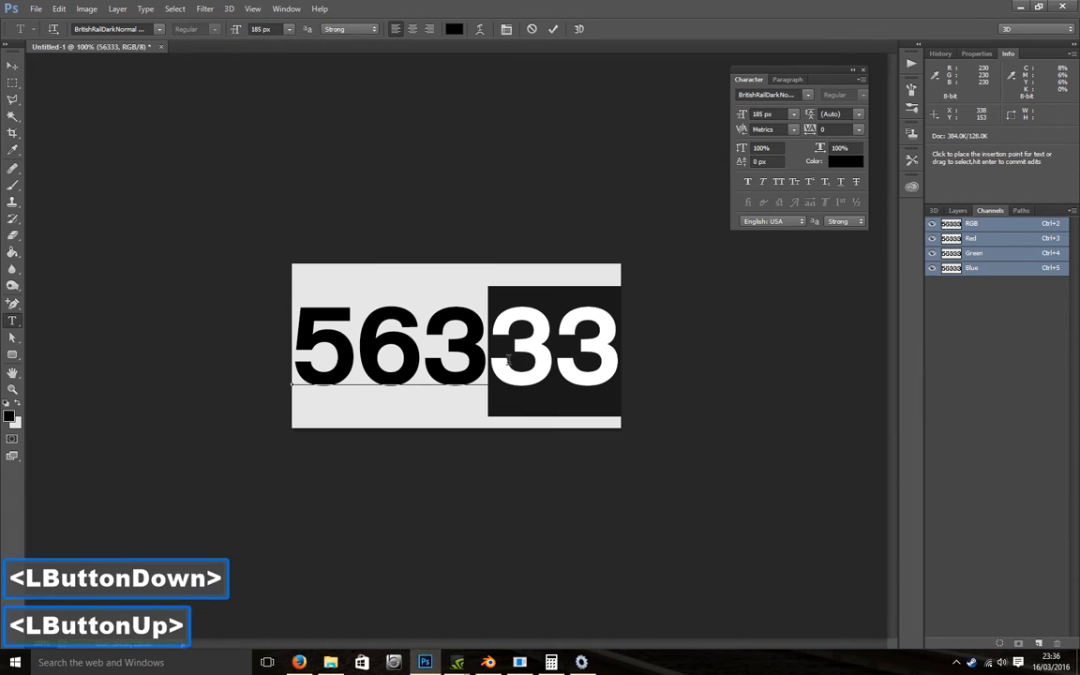
{"action": "type", "text": "11"}
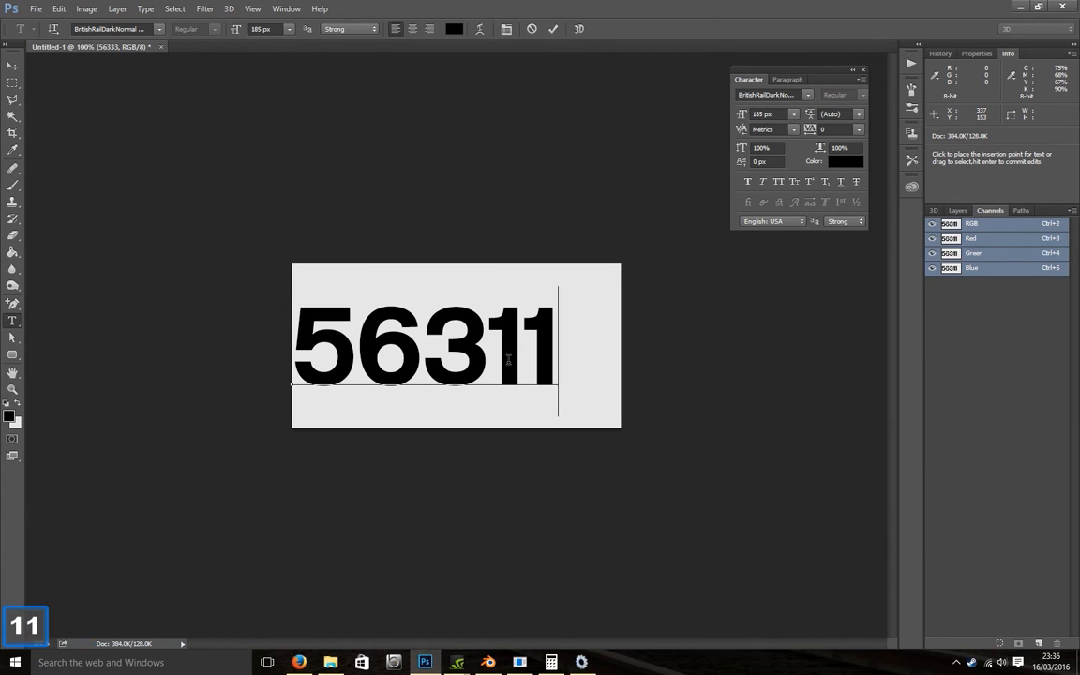
{"action": "left_click", "coordinate": [547, 30]}
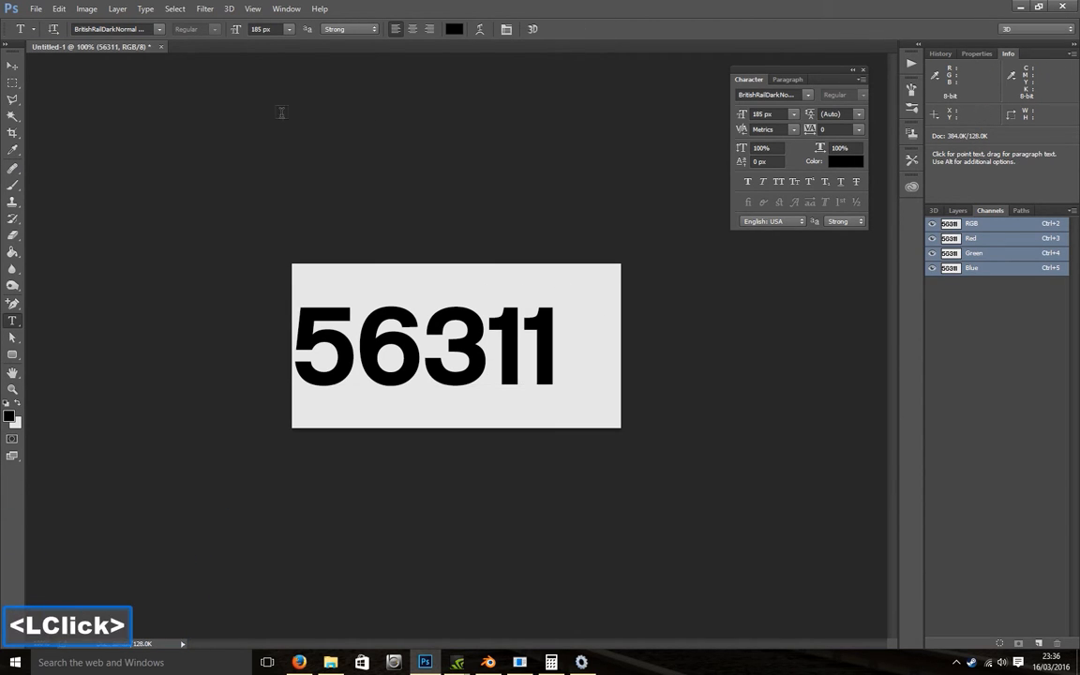
Step: Move the number 56311 to the centre of the canvas and toggle snapping to the document bounds
{"action": "left_click", "coordinate": [13, 65]}
{"action": "left_click_drag", "start_coordinate": [389, 373], "coordinate": [424, 377]}
{"action": "left_click", "coordinate": [286, 8]}
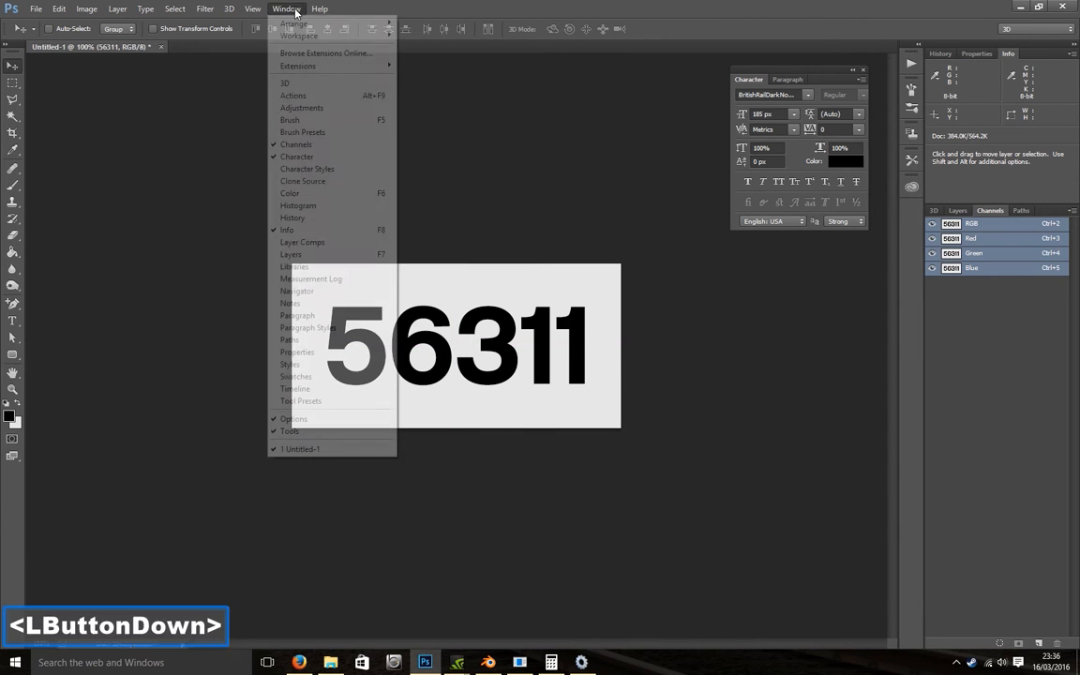
{"action": "mouse_move", "coordinate": [252, 9]}
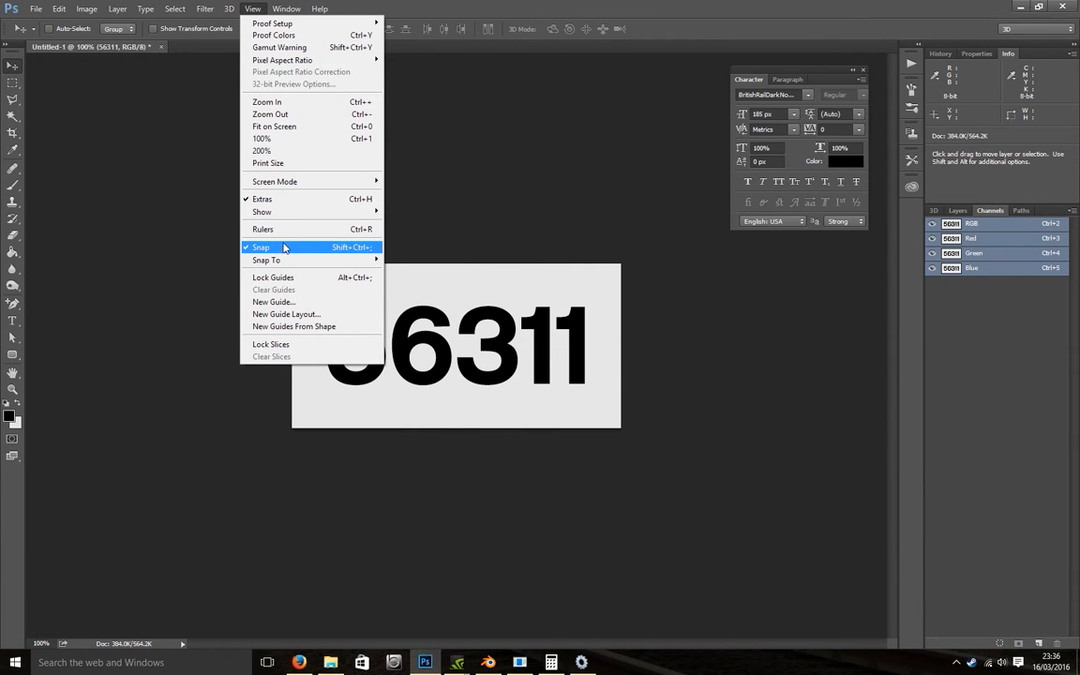
{"action": "mouse_move", "coordinate": [298, 267]}
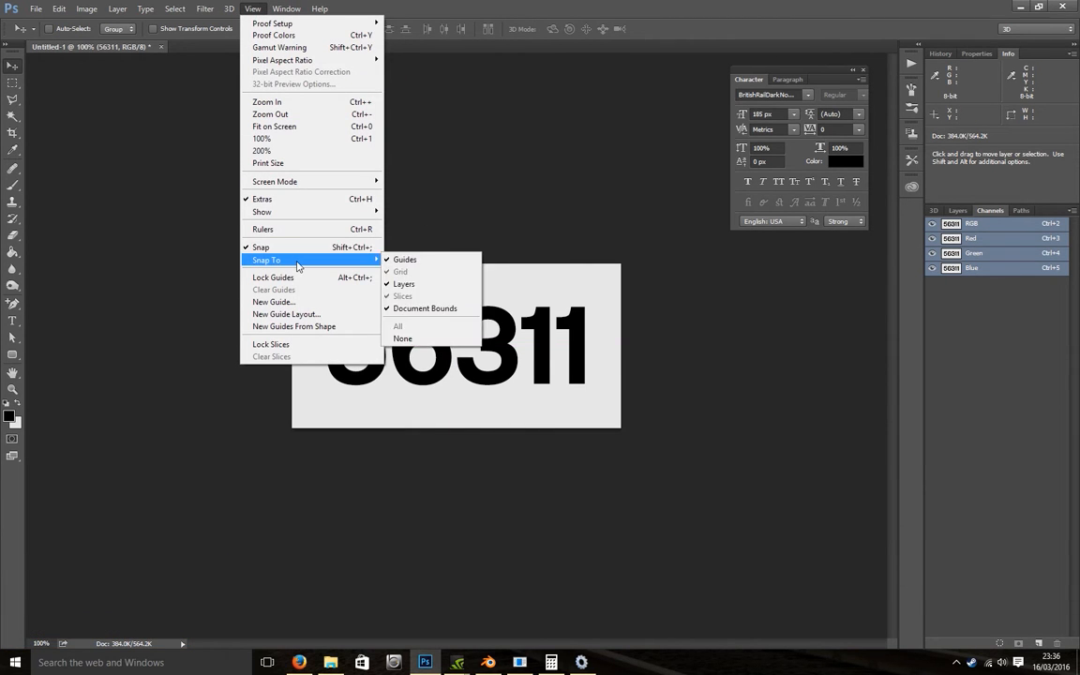
{"action": "left_click", "coordinate": [428, 313]}
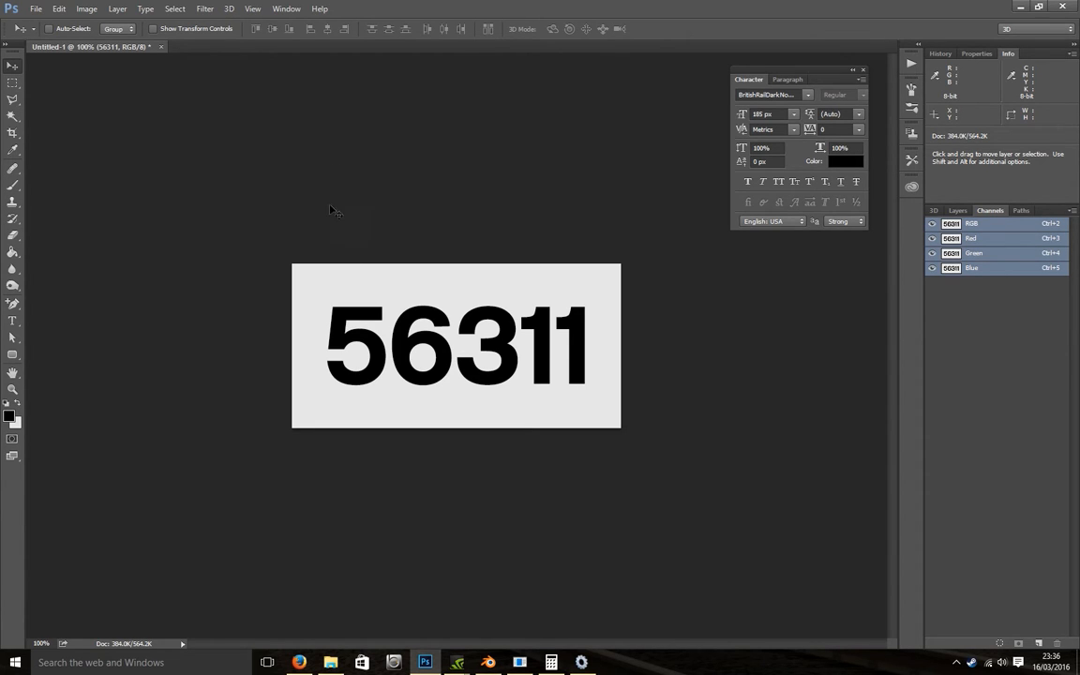
Step: Load the 56311 text layer's transparency as a new selection and save it as an alpha channel
{"action": "left_click", "coordinate": [177, 9]}
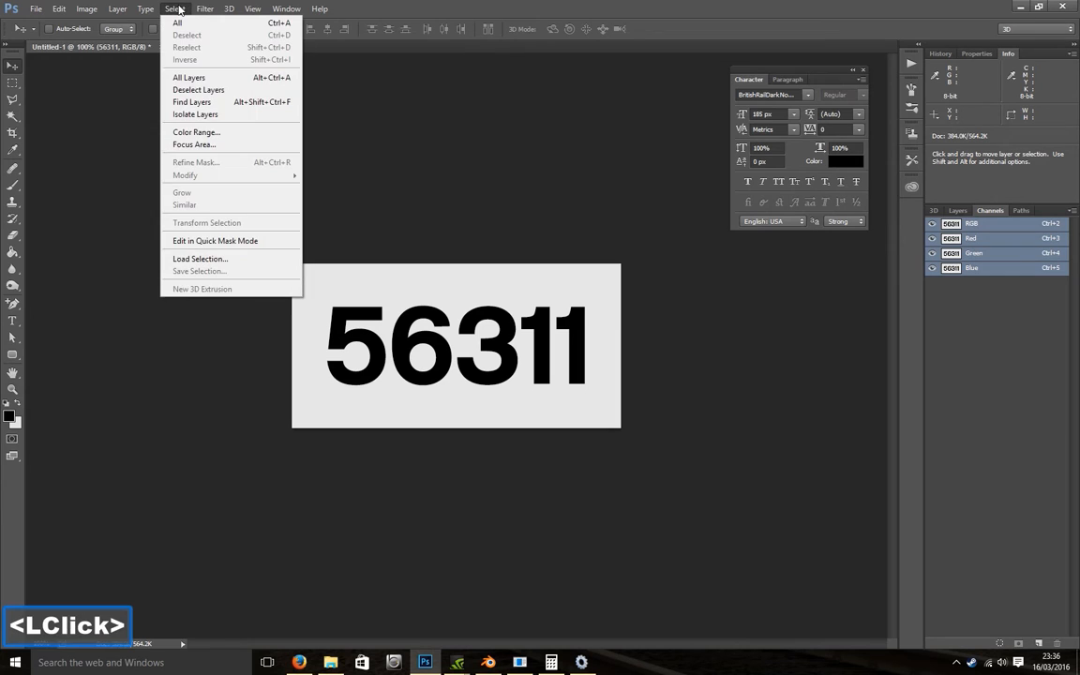
{"action": "left_click", "coordinate": [216, 266]}
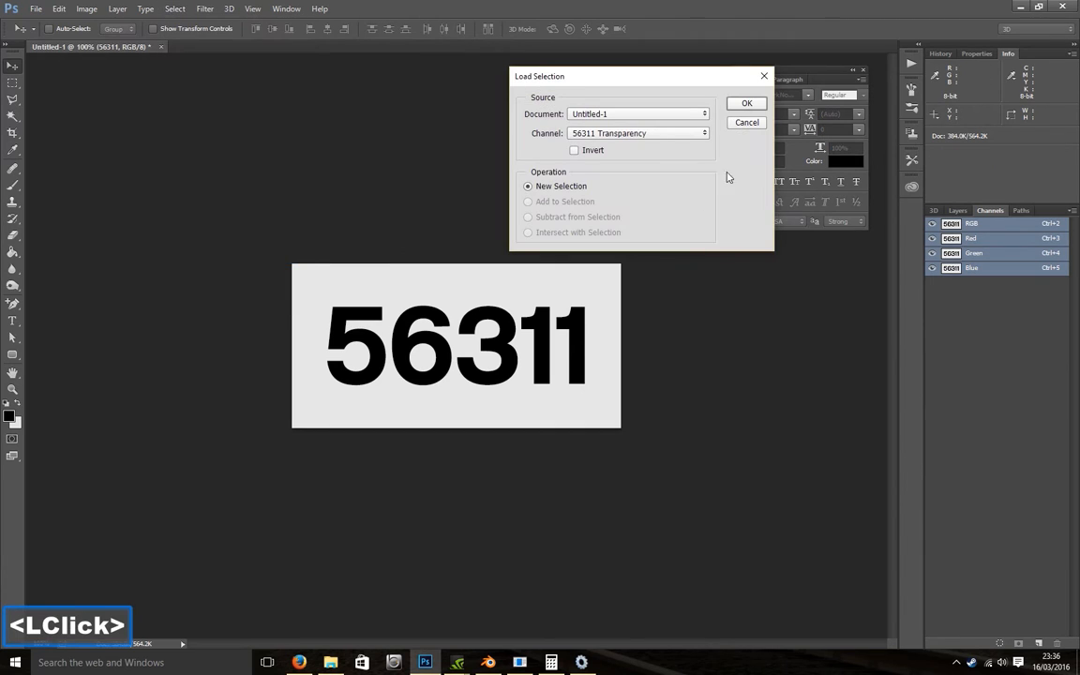
{"action": "left_click", "coordinate": [748, 103]}
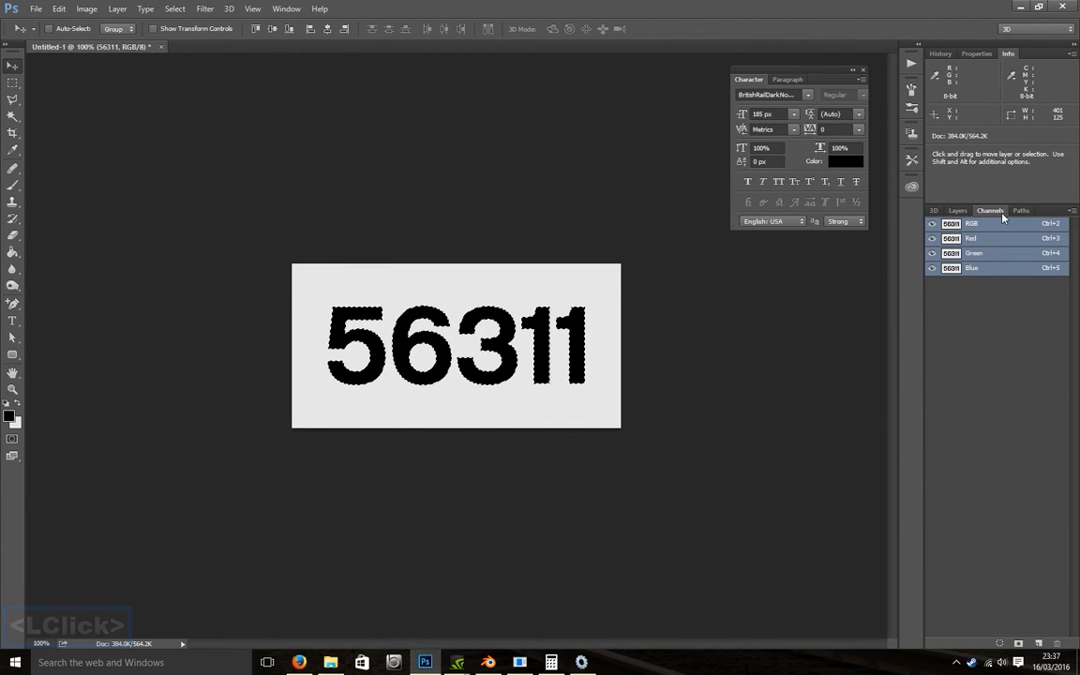
{"action": "left_click", "coordinate": [1019, 645]}
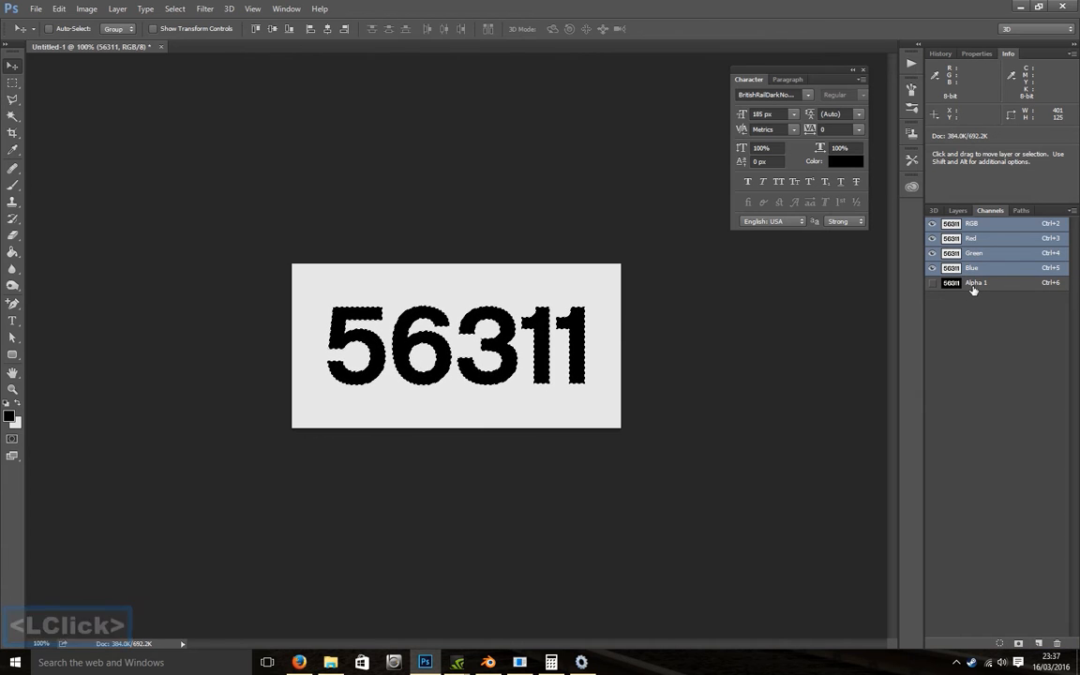
Step: Check the Alpha 1 channel on its own, return to the RGB composite and delete the 56311 text layer
{"action": "left_click", "coordinate": [973, 283]}
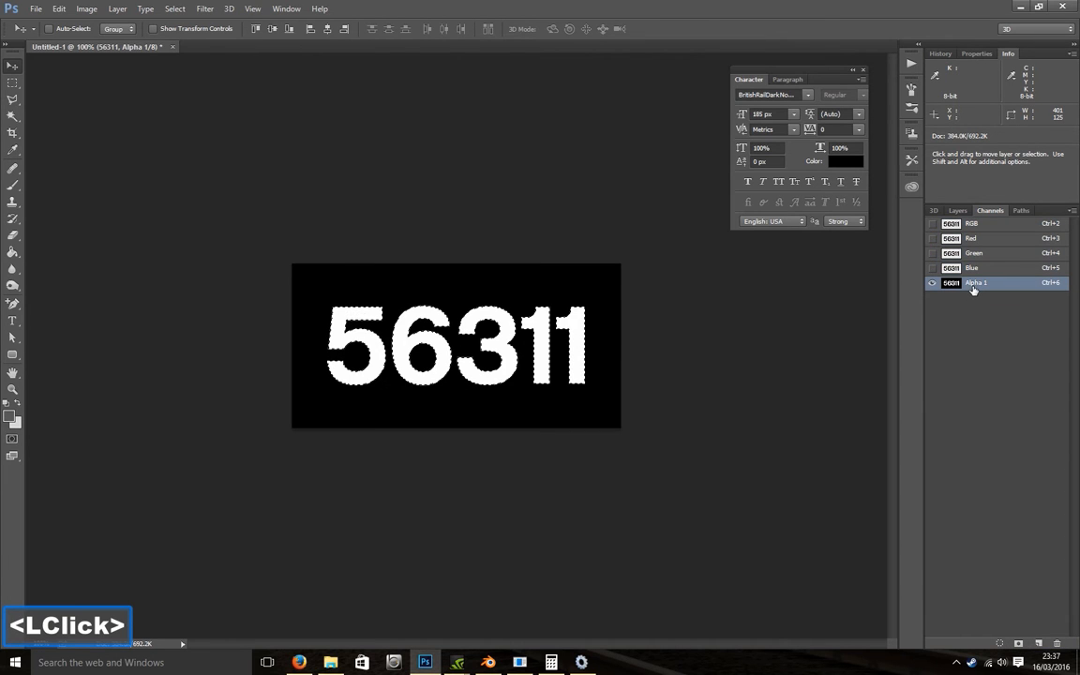
{"action": "left_click", "coordinate": [971, 225]}
{"action": "left_click", "coordinate": [958, 211]}
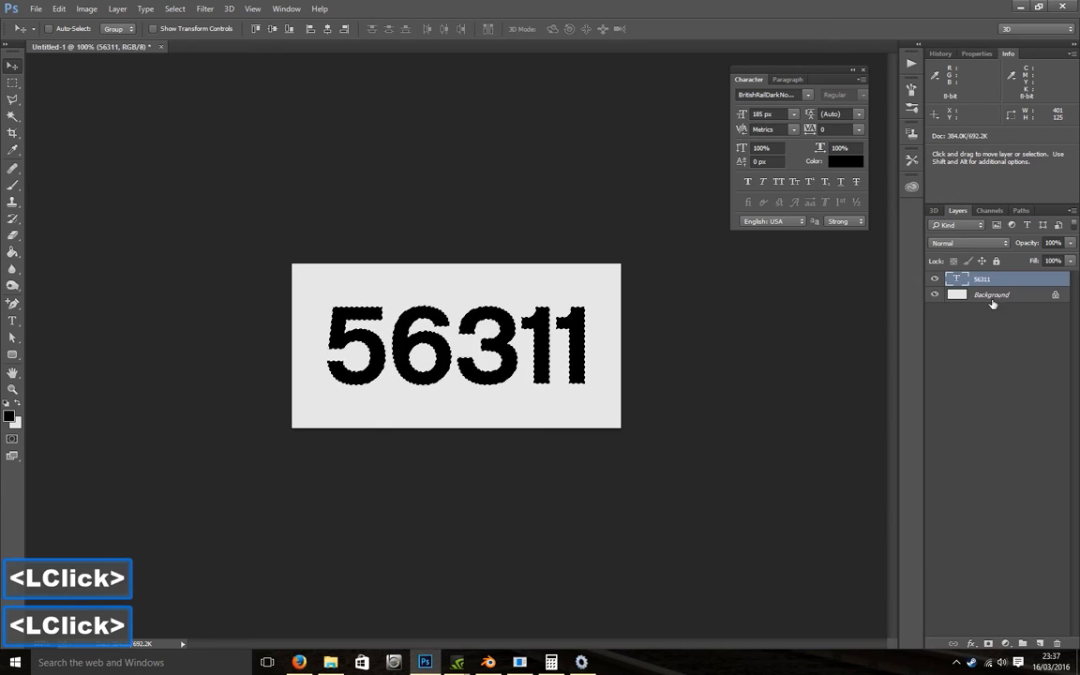
{"action": "left_click_drag", "start_coordinate": [992, 295], "coordinate": [1056, 644]}
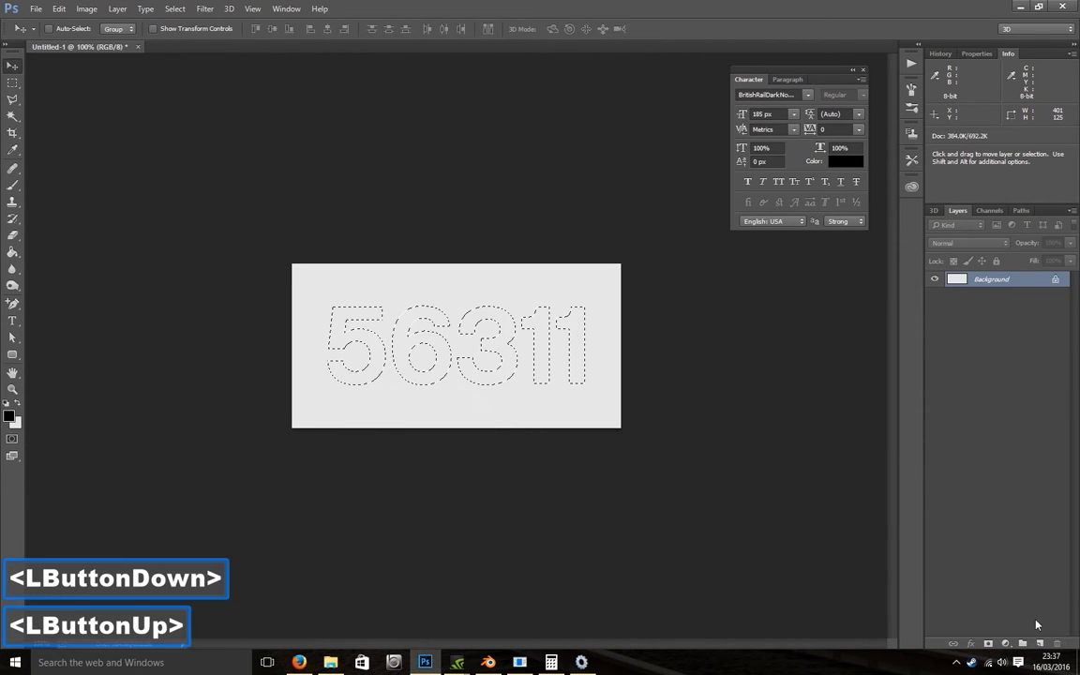
Step: Clear the number-shaped selection and show the Alpha 1 channel as an overlay on the RGB image
{"action": "left_click", "coordinate": [12, 83]}
{"action": "left_click", "coordinate": [258, 161]}
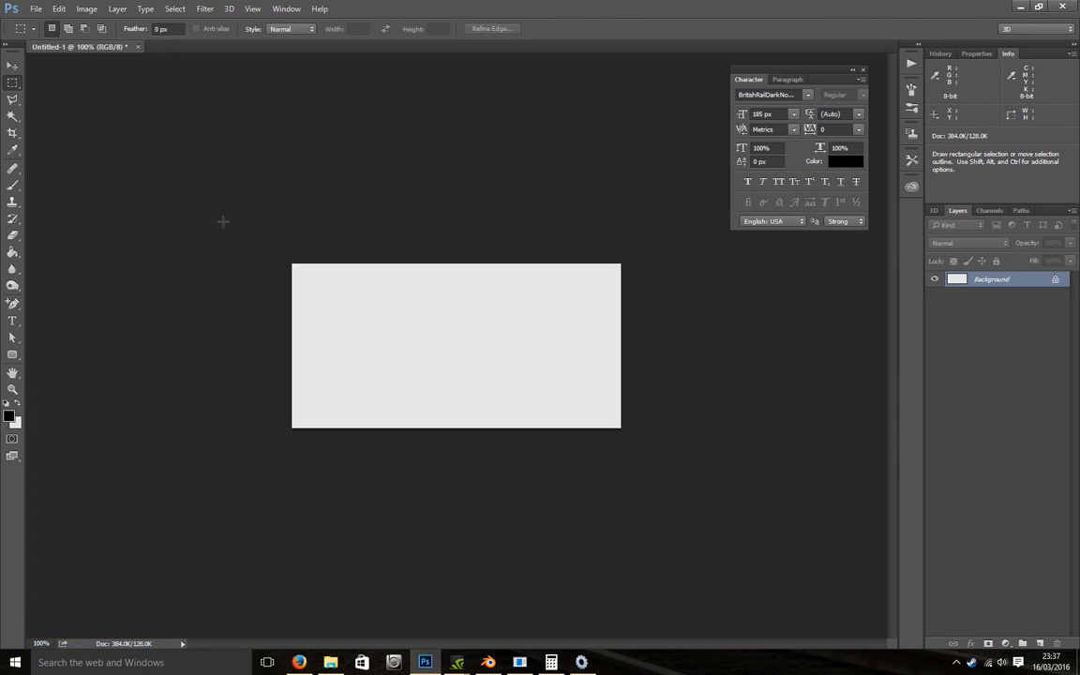
{"action": "left_click", "coordinate": [989, 210]}
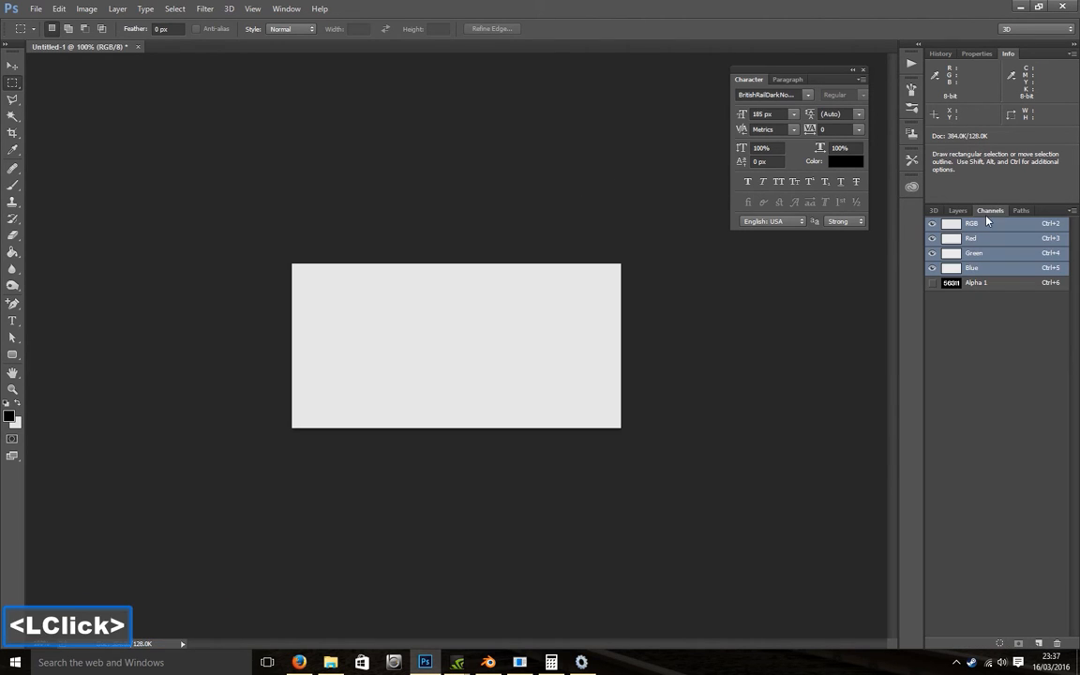
{"action": "left_click", "coordinate": [932, 282]}
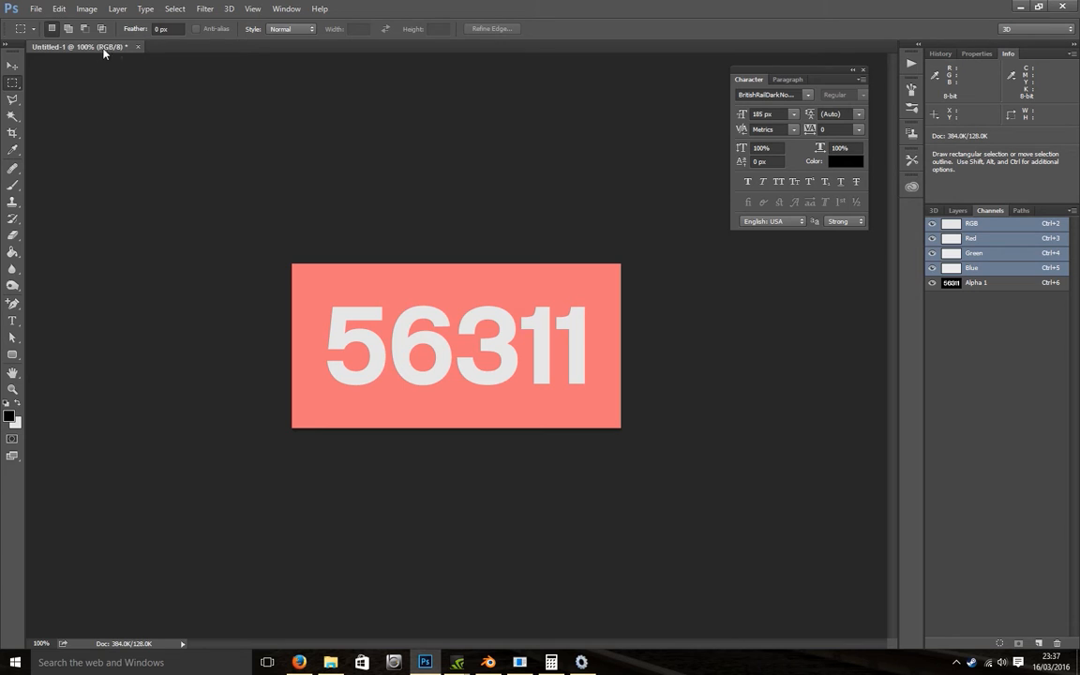
Step: Save the image as a Targa over the existing 56311.tga, with alpha channels, 32 bits/pixel and RLE compression
{"action": "left_click", "coordinate": [36, 9]}
{"action": "left_click", "coordinate": [51, 151]}
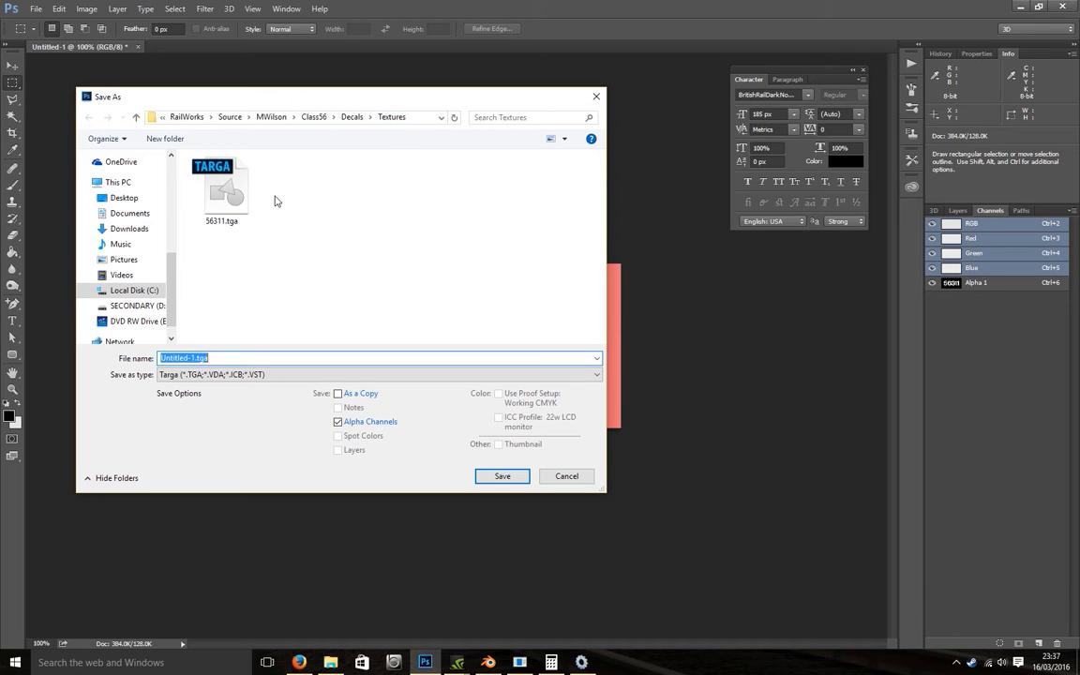
{"action": "double_click", "coordinate": [222, 193]}
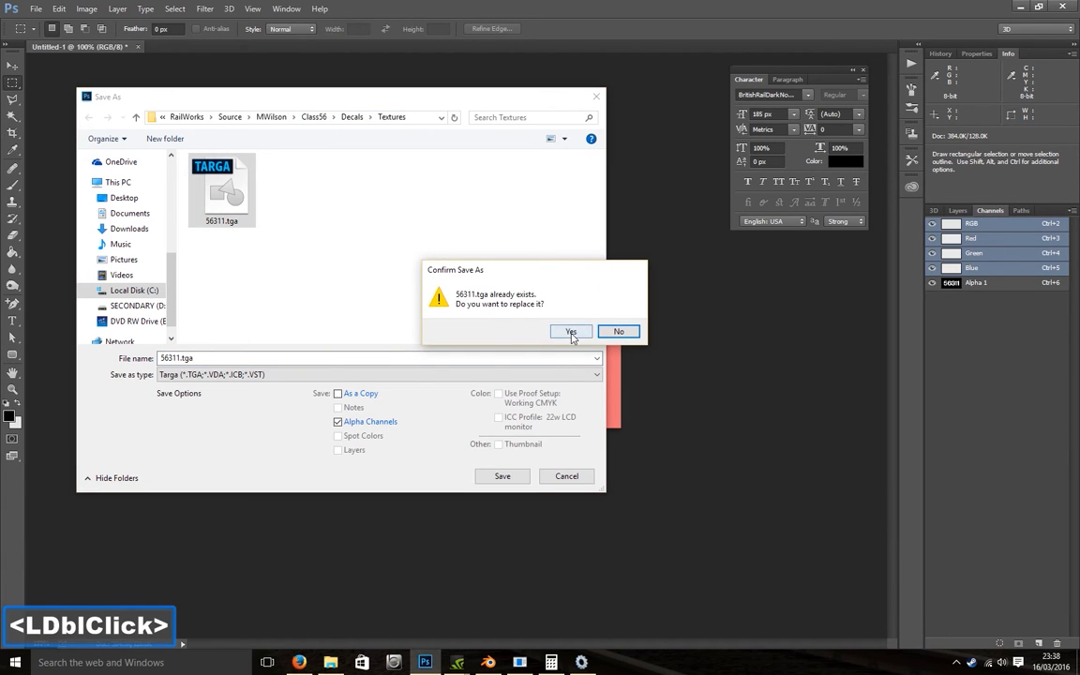
{"action": "left_click", "coordinate": [571, 332]}
{"action": "left_click", "coordinate": [495, 267]}
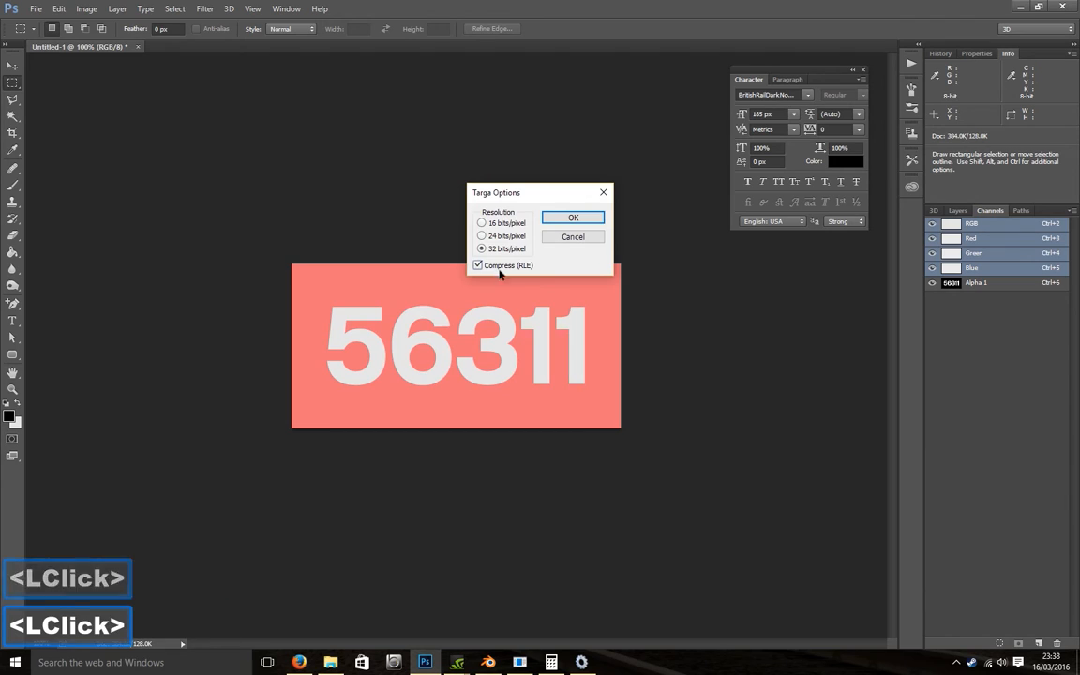
{"action": "left_click", "coordinate": [574, 219]}
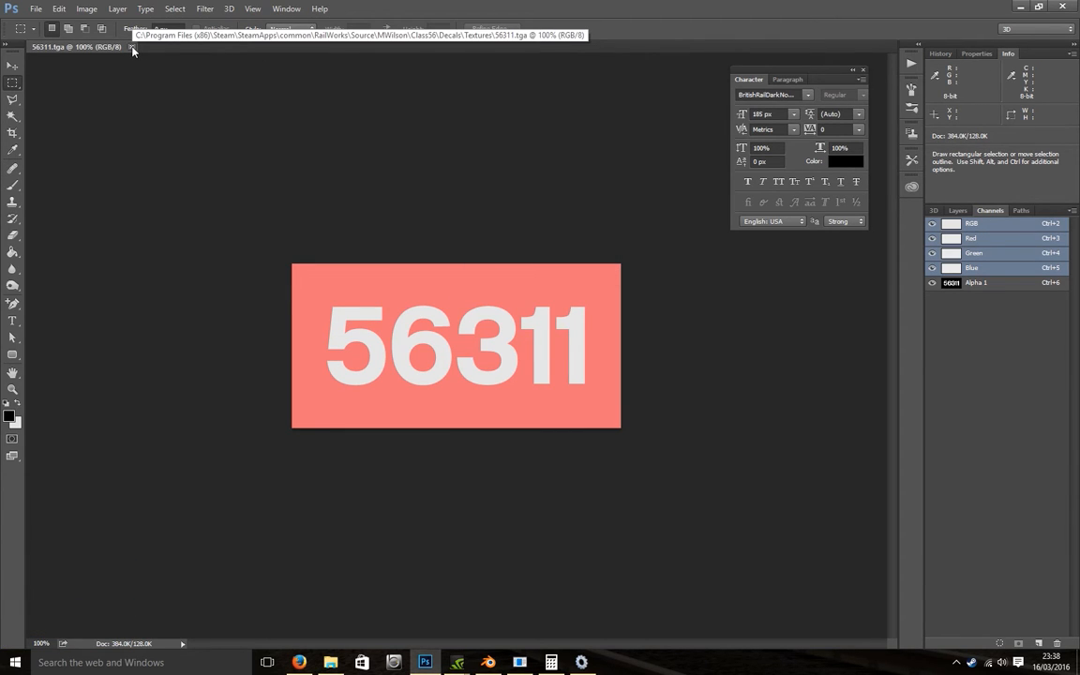
Step: Switch to Blender, show the object's transform properties and delete the default cube
{"action": "left_click", "coordinate": [478, 668]}
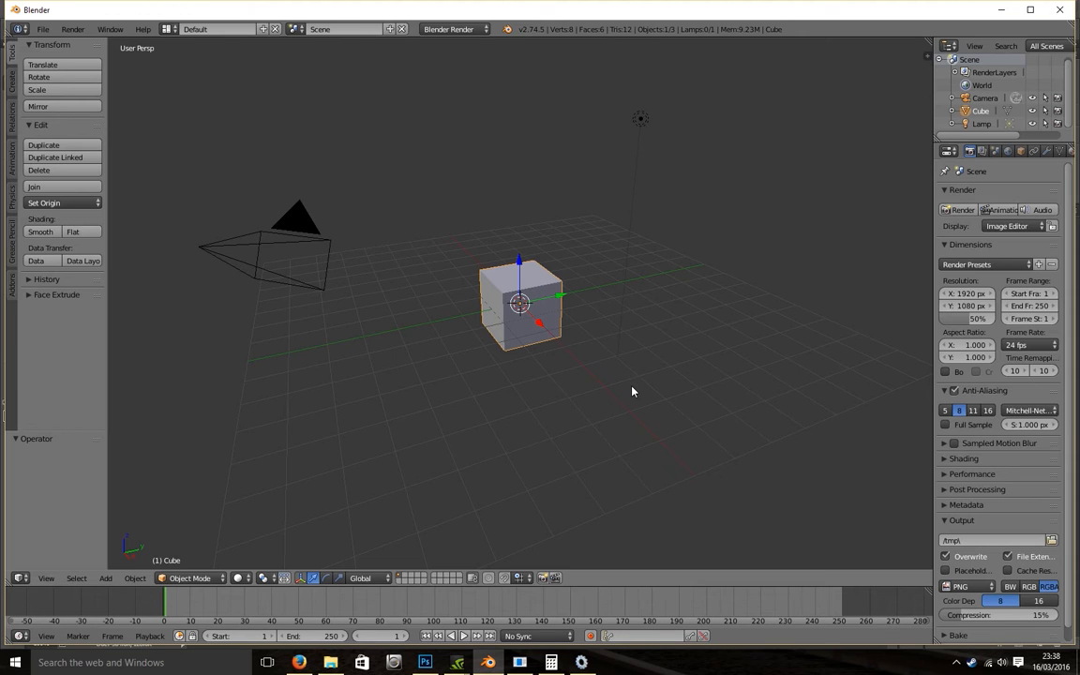
{"action": "key", "text": "n"}
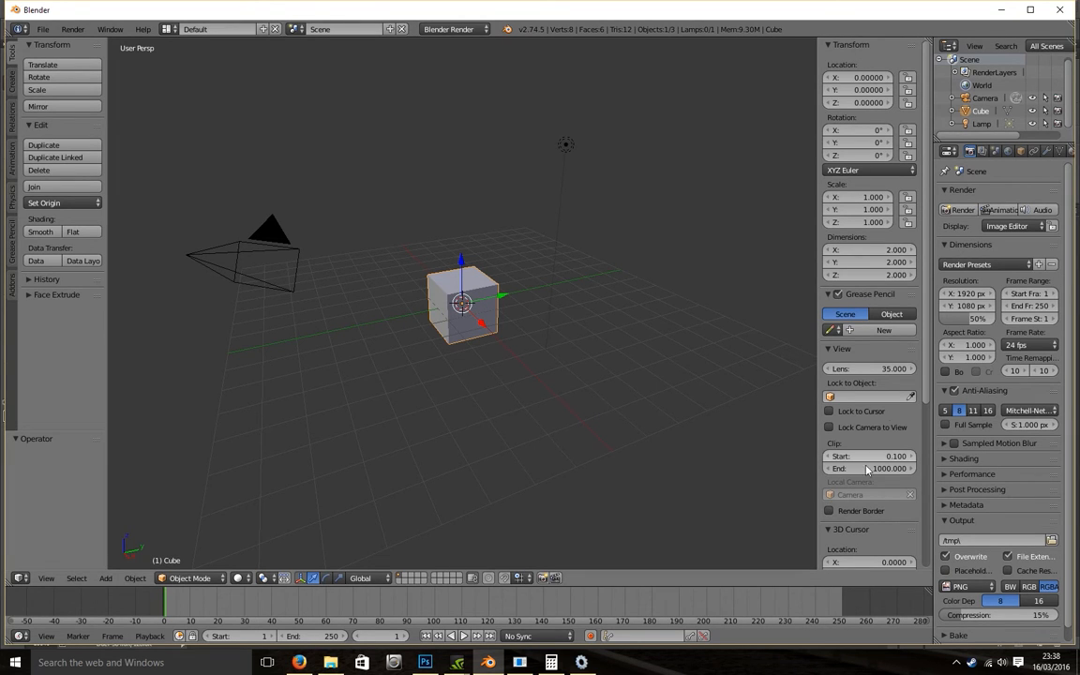
{"action": "scroll", "coordinate": [854, 338], "scroll_direction": "down", "scroll_amount": 5}
{"action": "scroll", "coordinate": [867, 459], "scroll_direction": "up", "scroll_amount": 5}
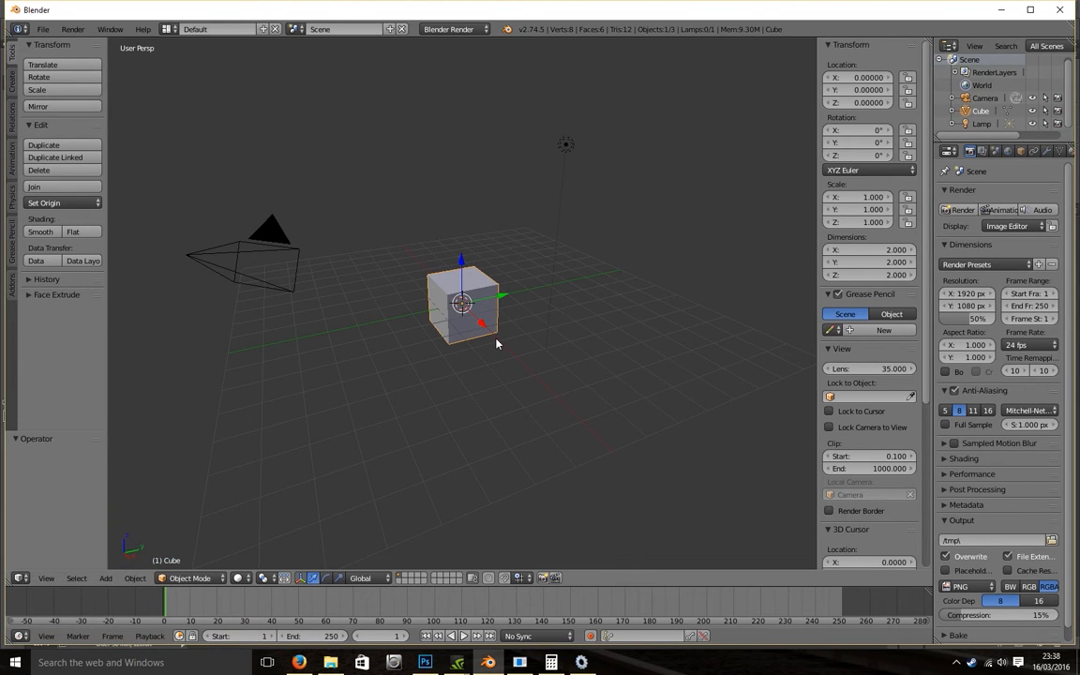
{"action": "key", "text": "Delete"}
{"action": "key", "text": "Return"}
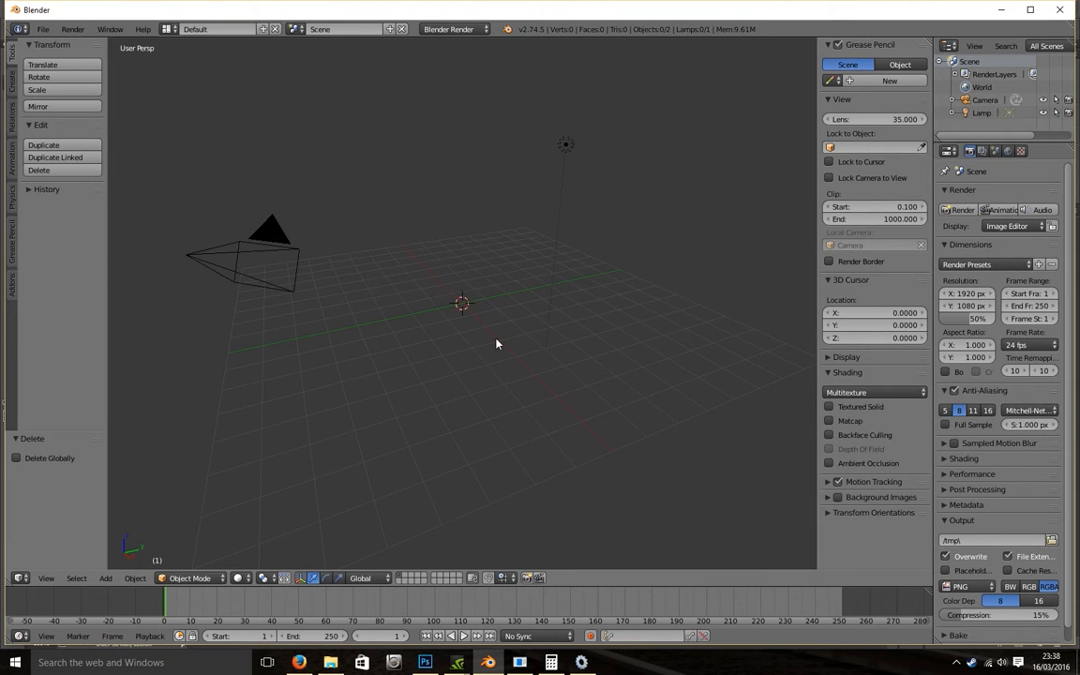
Step: Set the viewport to the right orthographic view and add a plane mesh at the origin
{"action": "key", "text": "KP_5"}
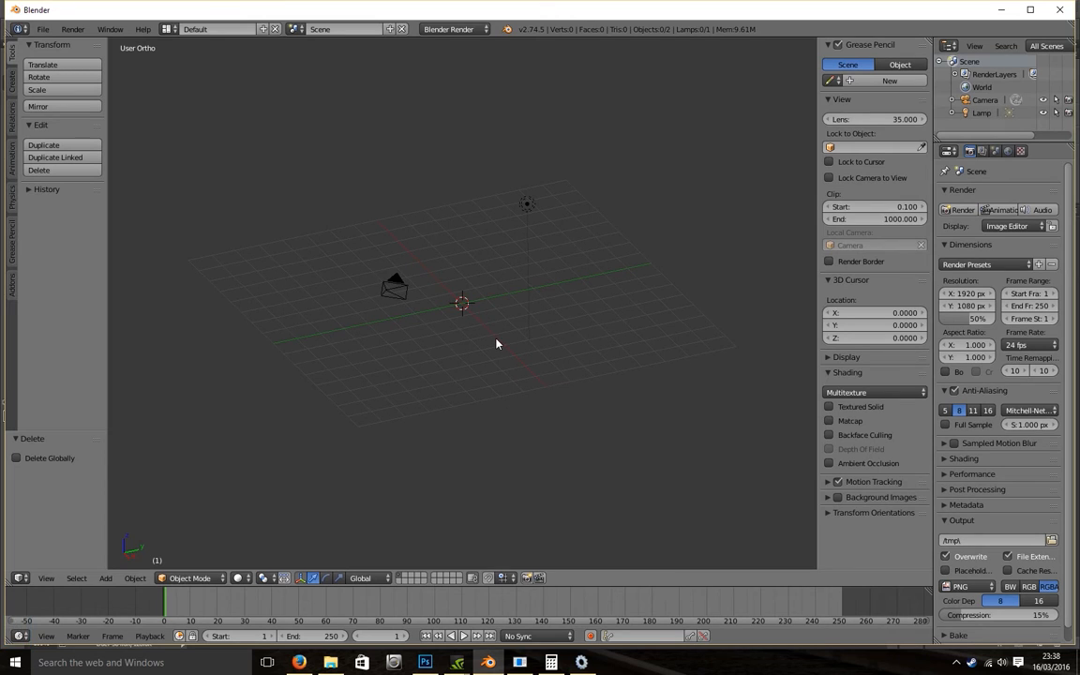
{"action": "scroll", "coordinate": [496, 345], "scroll_direction": "up", "scroll_amount": 3}
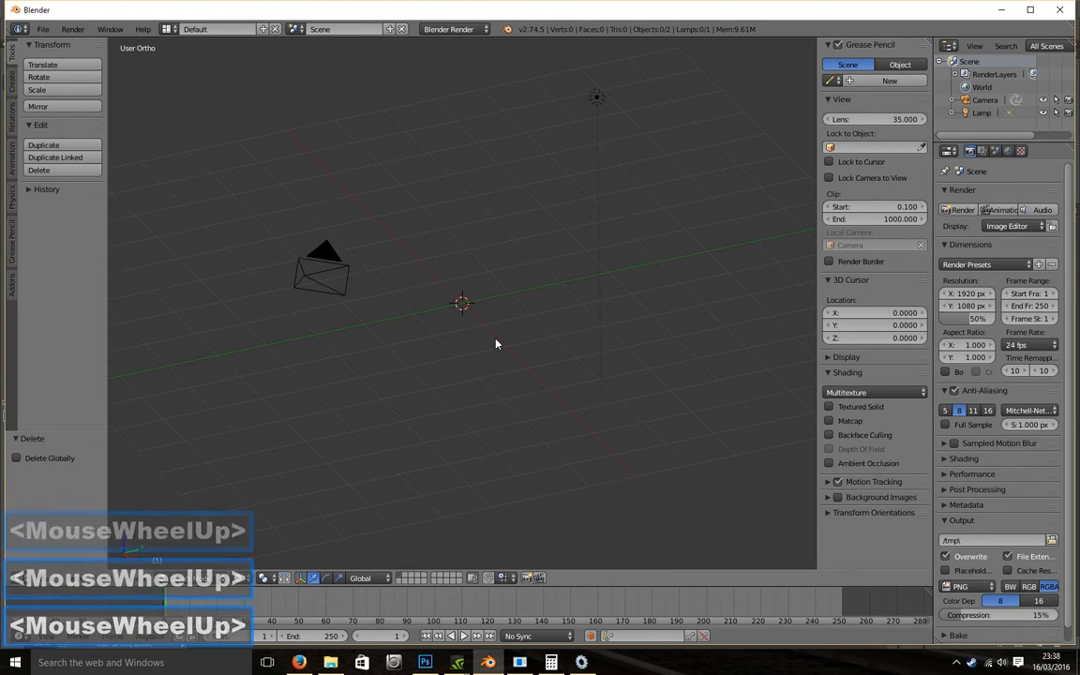
{"action": "key", "text": "KP_3"}
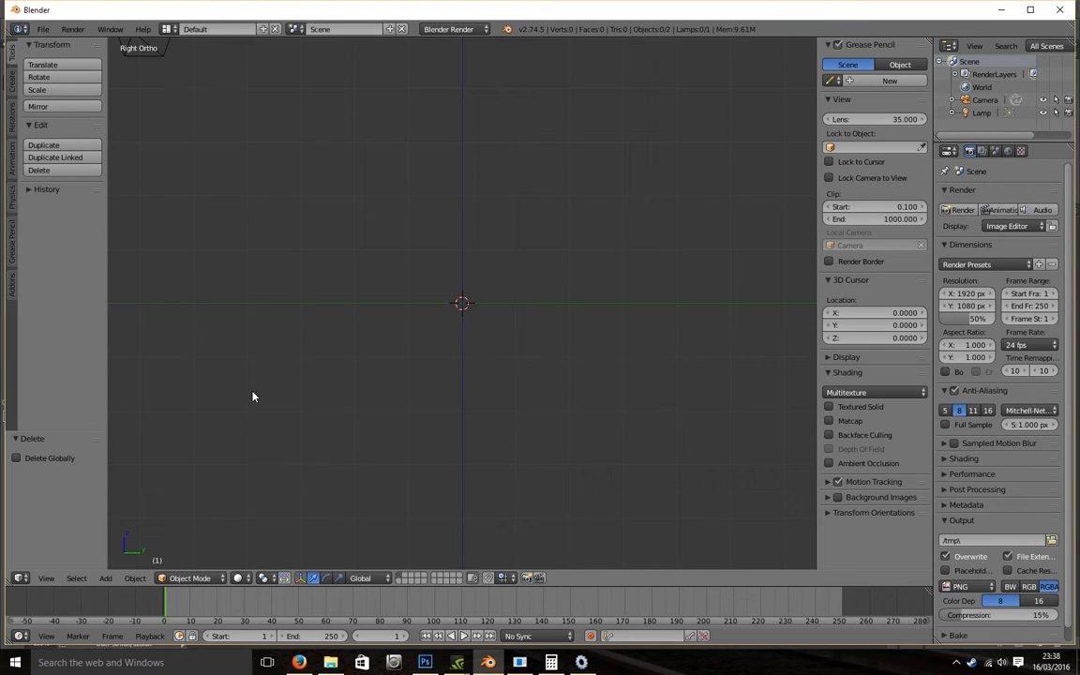
{"action": "left_click", "coordinate": [106, 579]}
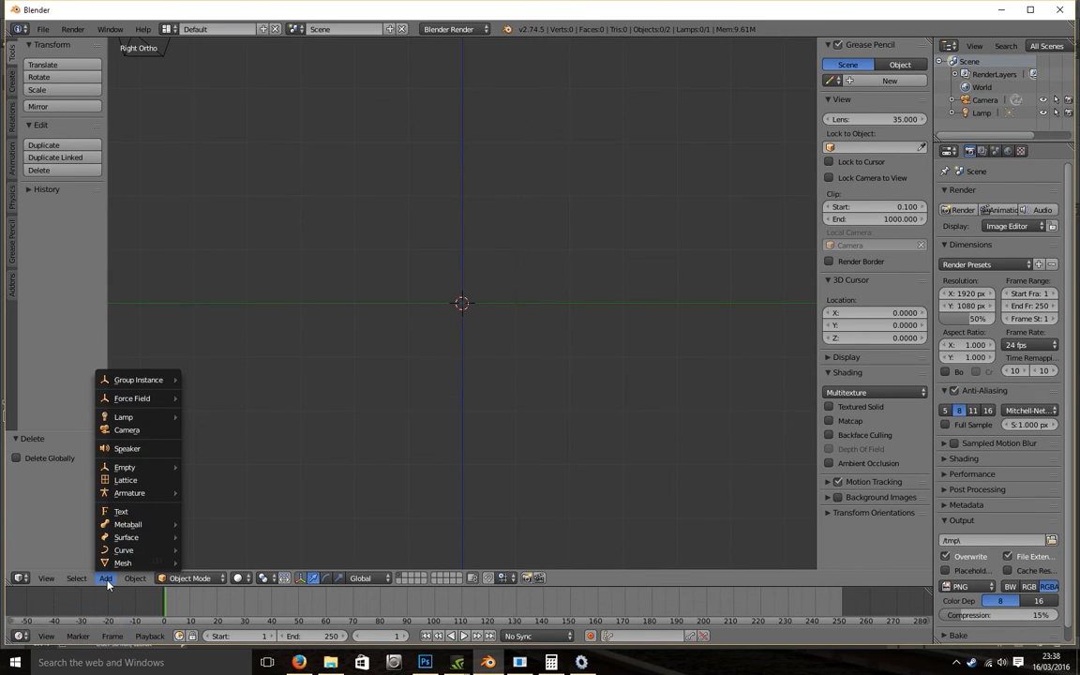
{"action": "mouse_move", "coordinate": [124, 563]}
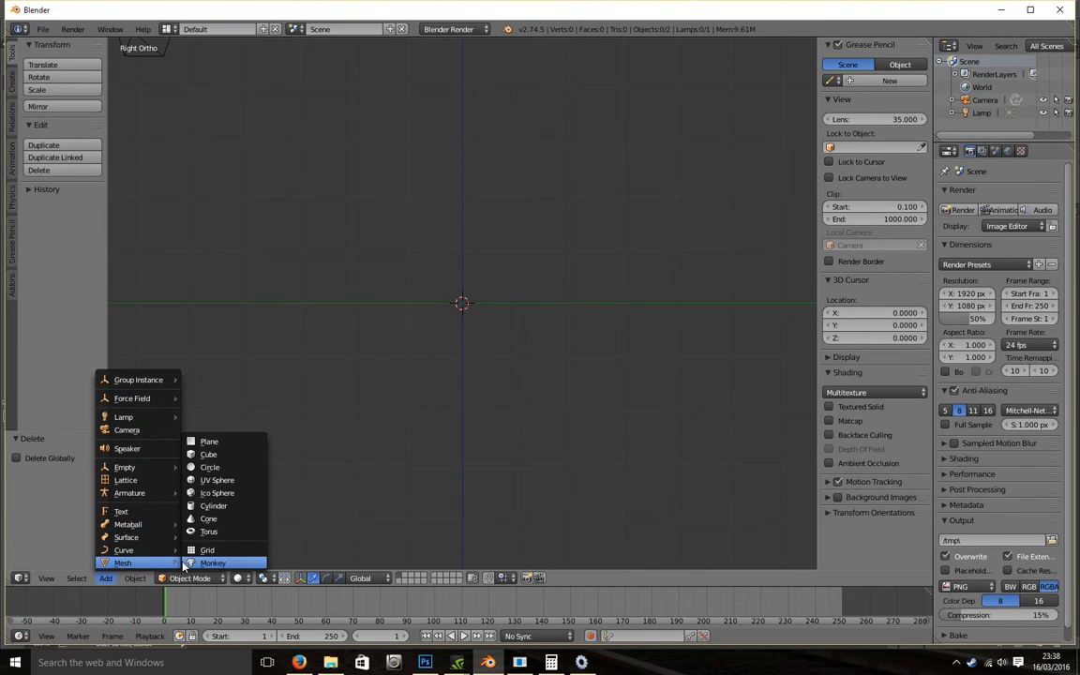
{"action": "left_click", "coordinate": [225, 442]}
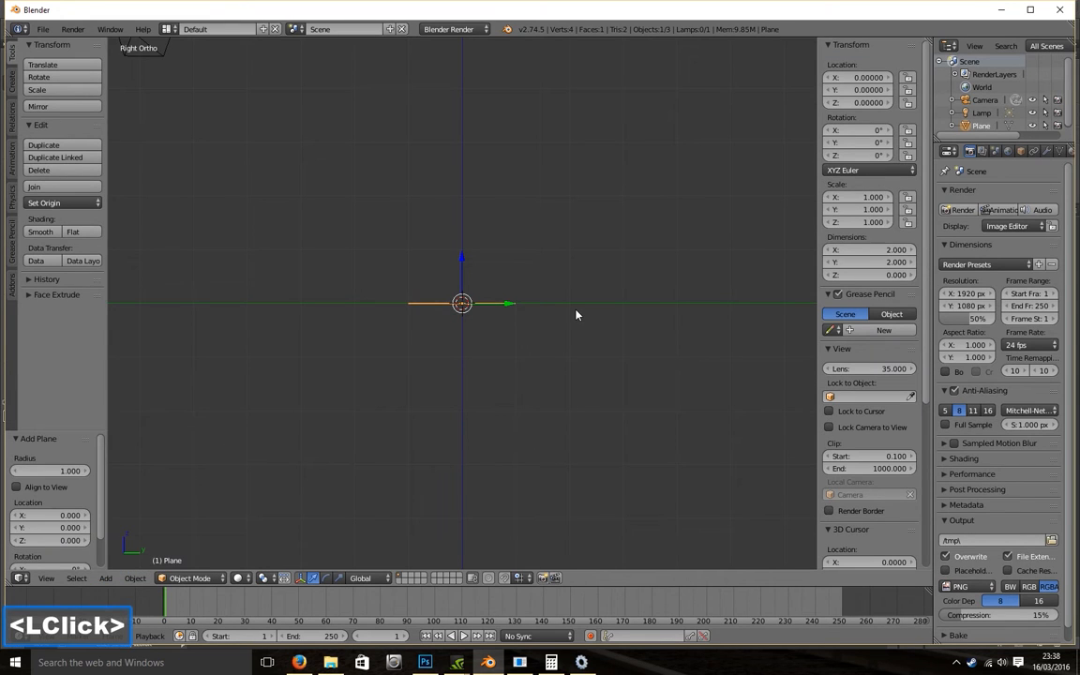
Step: Set the plane's Y rotation to 90° so it faces the right orthographic view
{"action": "scroll", "coordinate": [561, 332], "scroll_direction": "up", "scroll_amount": 3}
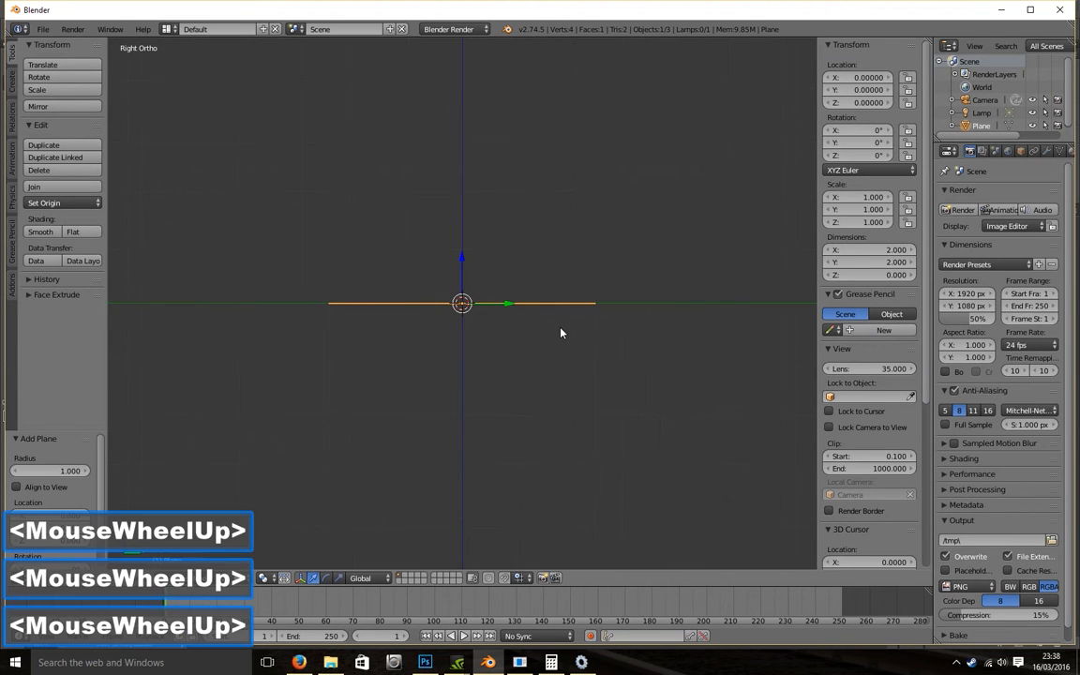
{"action": "middle_click_drag", "start_coordinate": [561, 272], "coordinate": [563, 306]}
{"action": "key", "text": "3"}
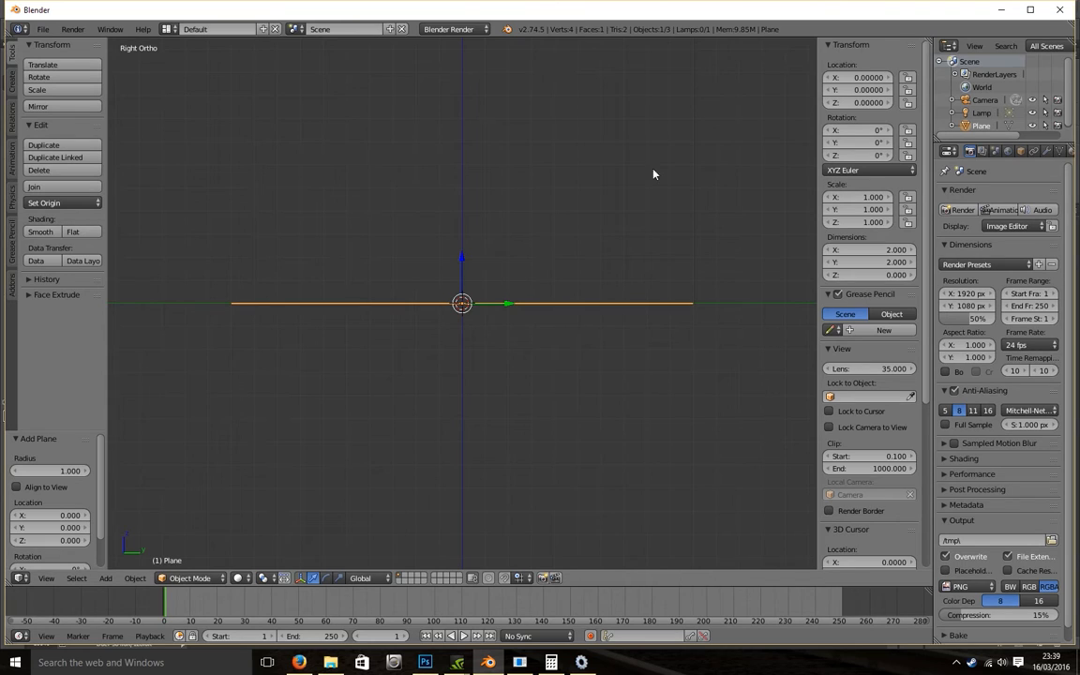
{"action": "left_click", "coordinate": [866, 141]}
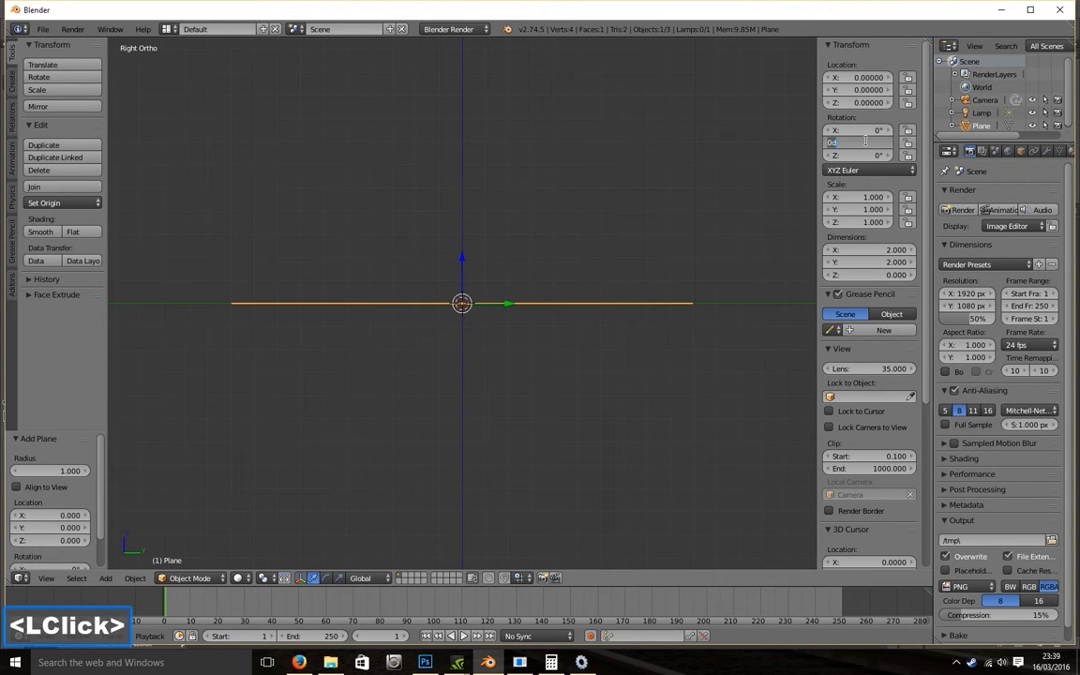
{"action": "type", "text": "90"}
{"action": "key", "text": "Return"}
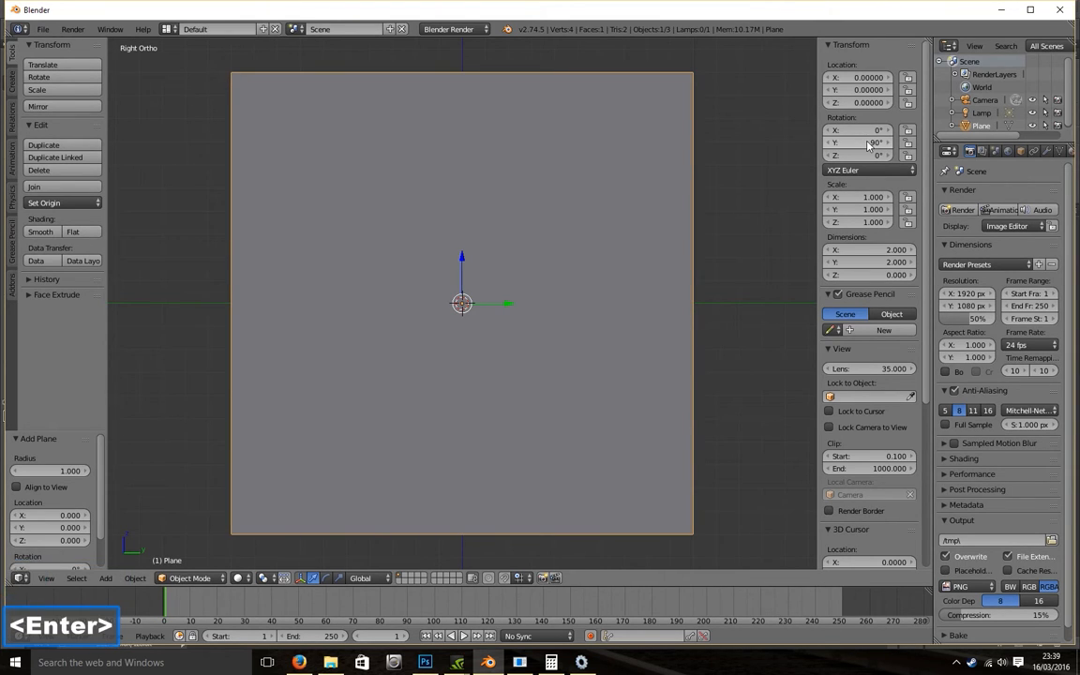
Step: Switch to Photoshop and load the Alpha 1 channel of 56311.tga as a new selection to measure the number's size
{"action": "left_click", "coordinate": [425, 662]}
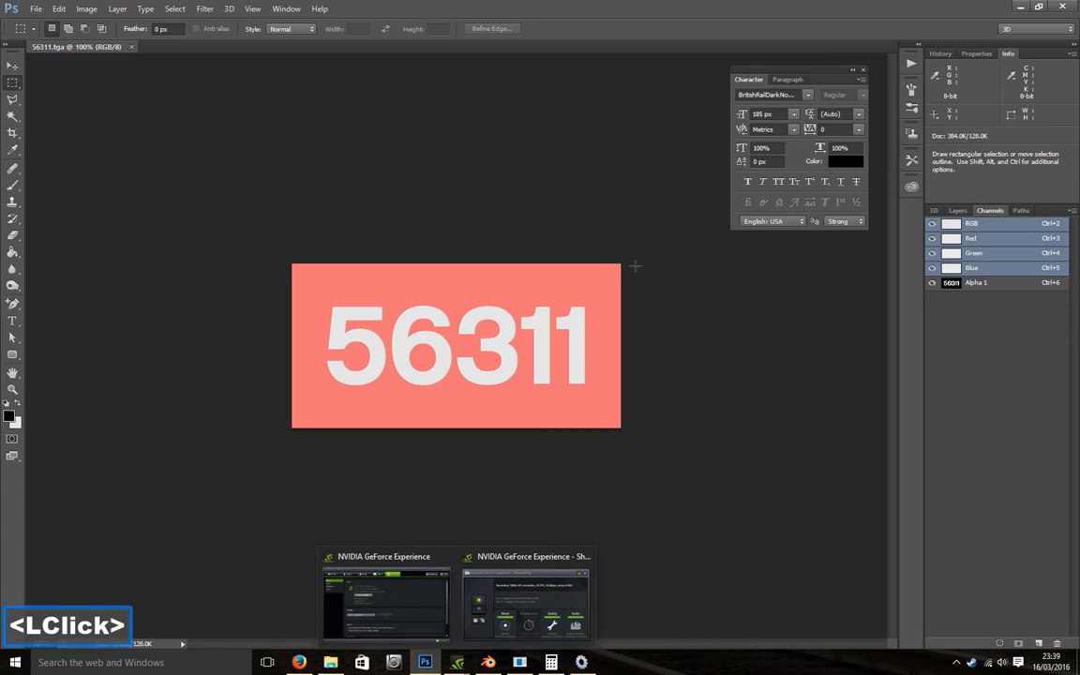
{"action": "left_click", "coordinate": [175, 8]}
{"action": "left_click", "coordinate": [221, 259]}
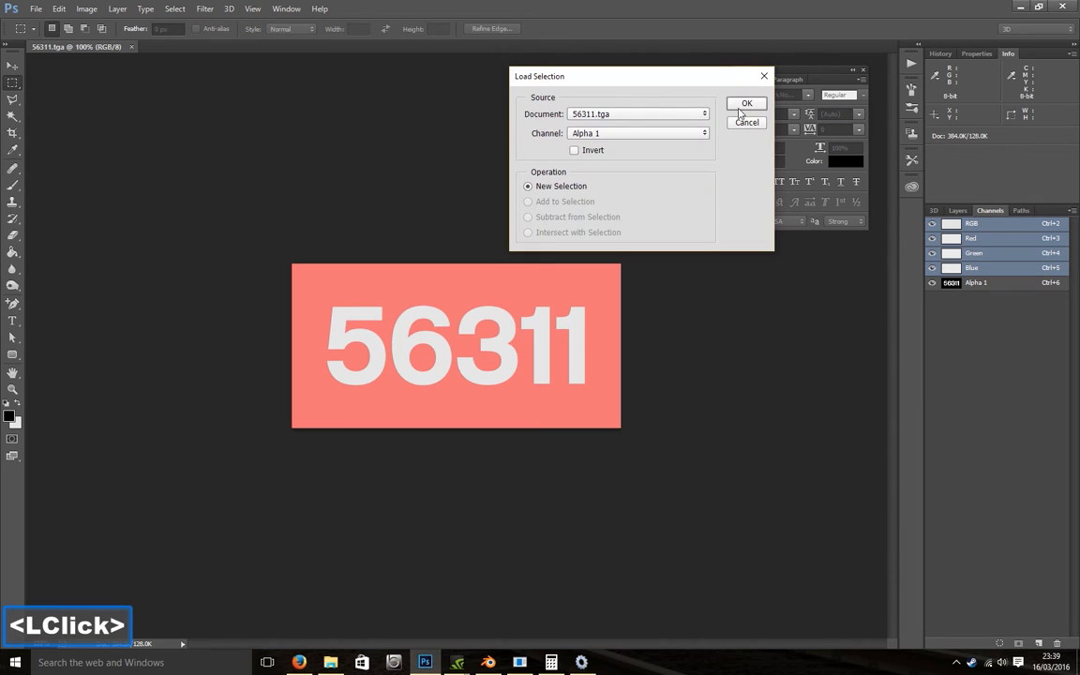
{"action": "left_click", "coordinate": [746, 103]}
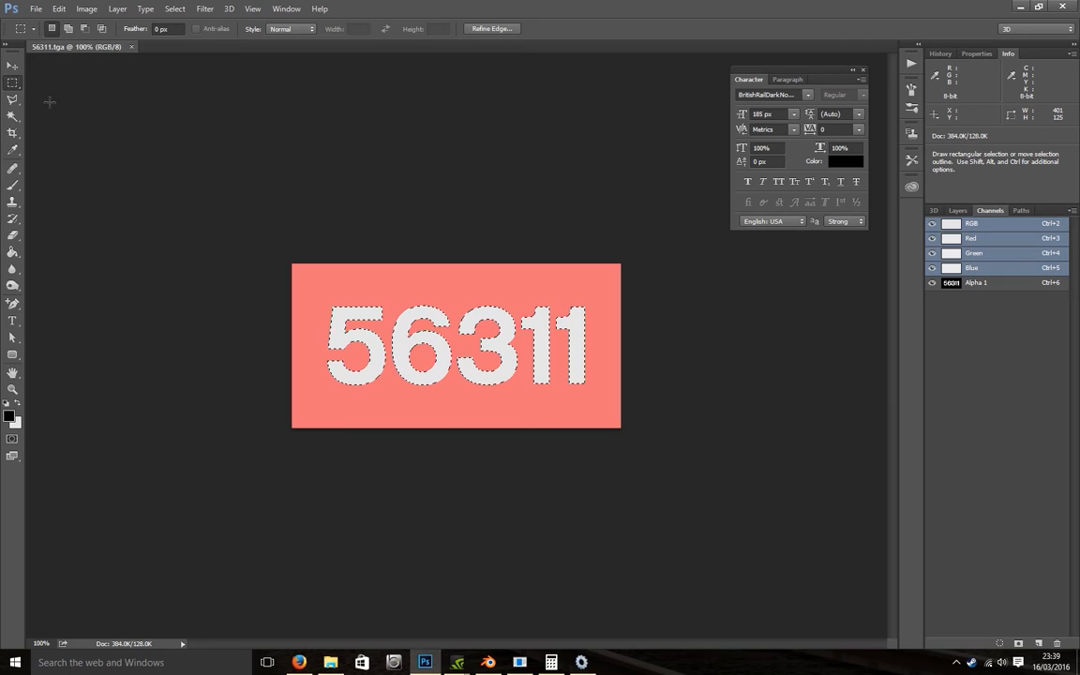
{"action": "key", "text": "ctrl+bracketleft"}
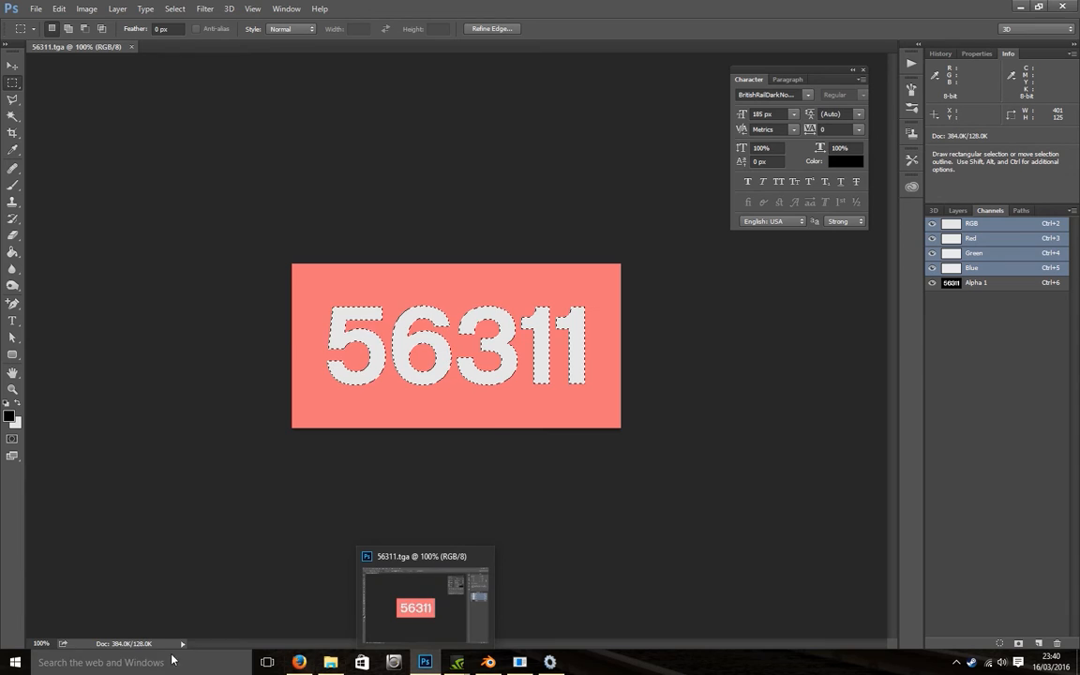
Step: Open the Windows Calculator, divide 512 by 125 and take the reciprocal of the result
{"action": "left_click", "coordinate": [9, 660]}
{"action": "left_click", "coordinate": [43, 658]}
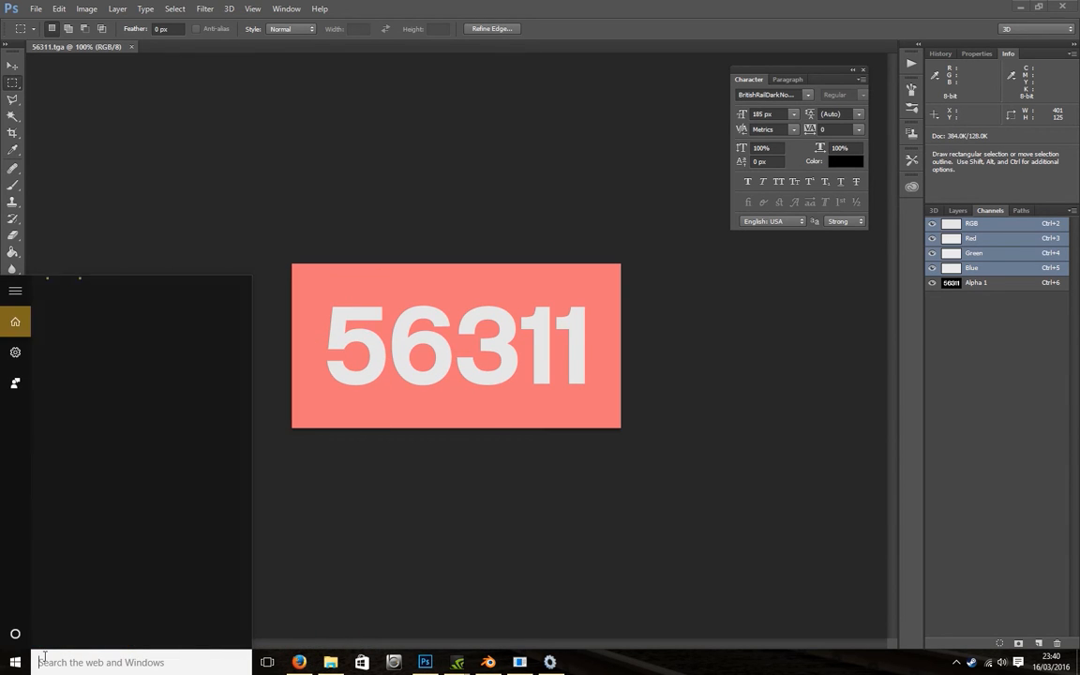
{"action": "type", "text": "calc"}
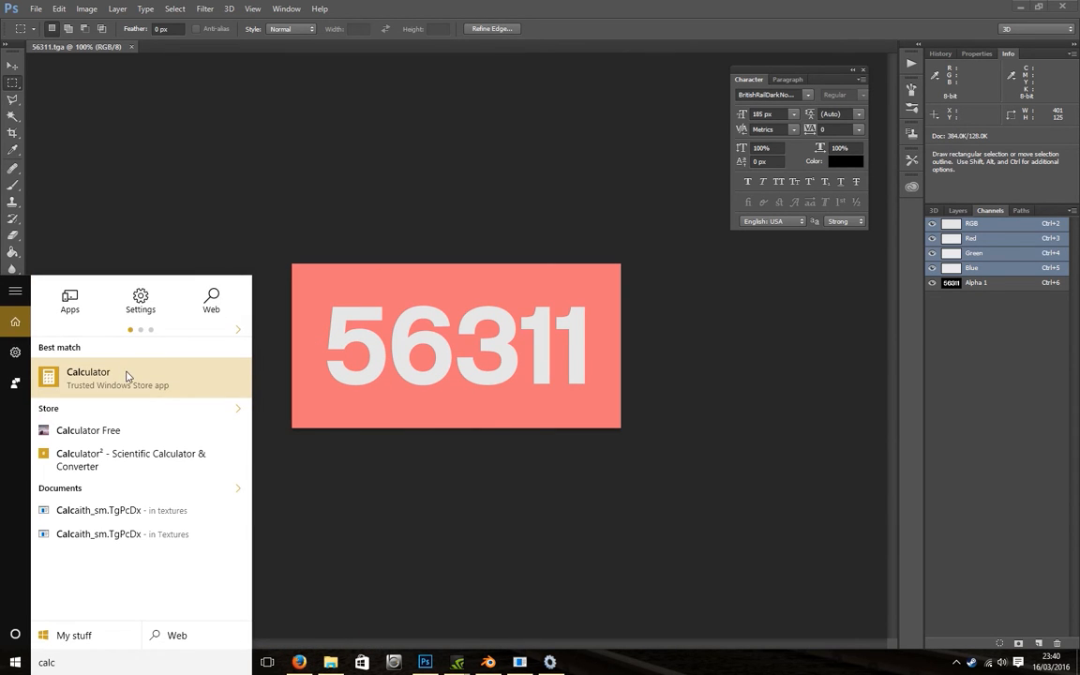
{"action": "left_click", "coordinate": [129, 376]}
{"action": "type", "text": "5"}
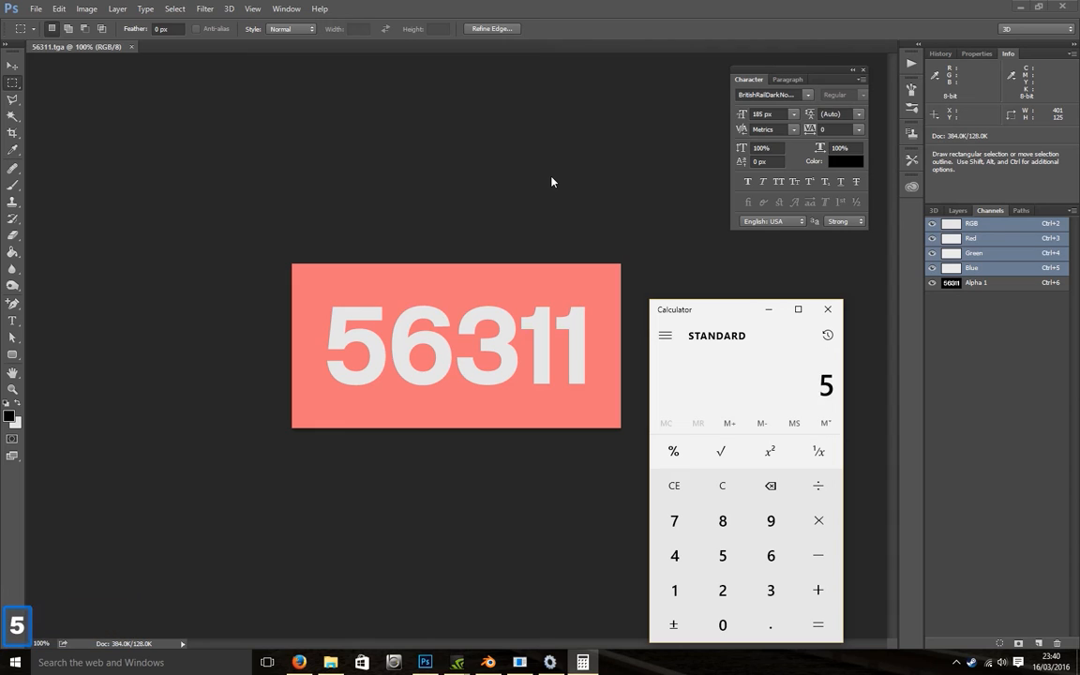
{"action": "type", "text": "12/1"}
{"action": "type", "text": "25"}
{"action": "key", "text": "Return"}
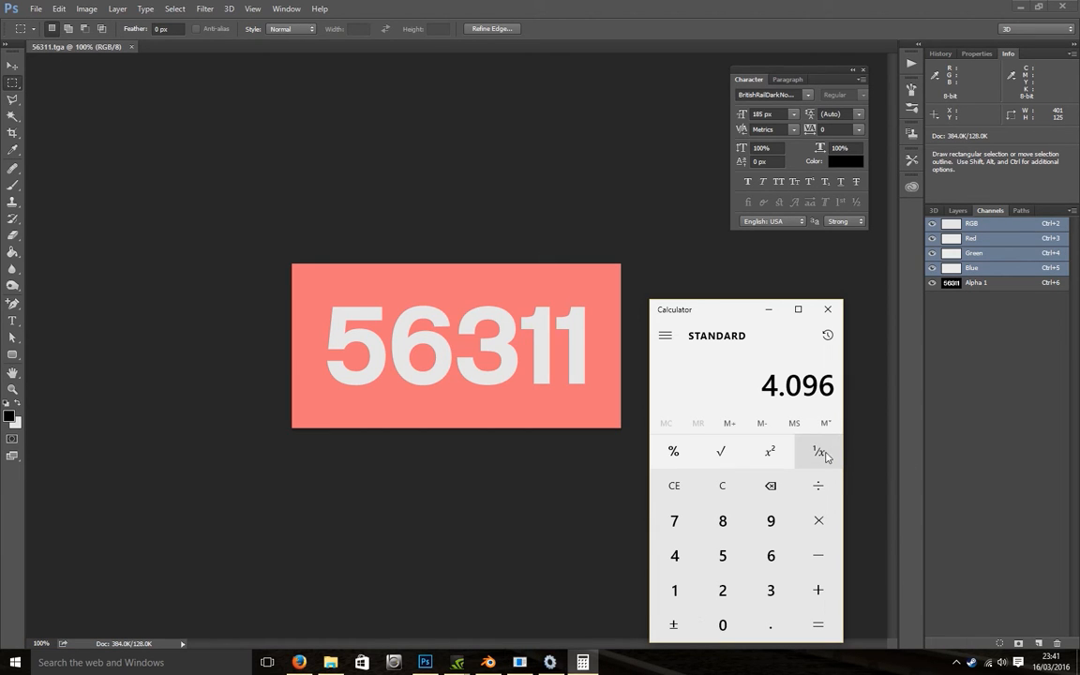
{"action": "left_click", "coordinate": [821, 454]}
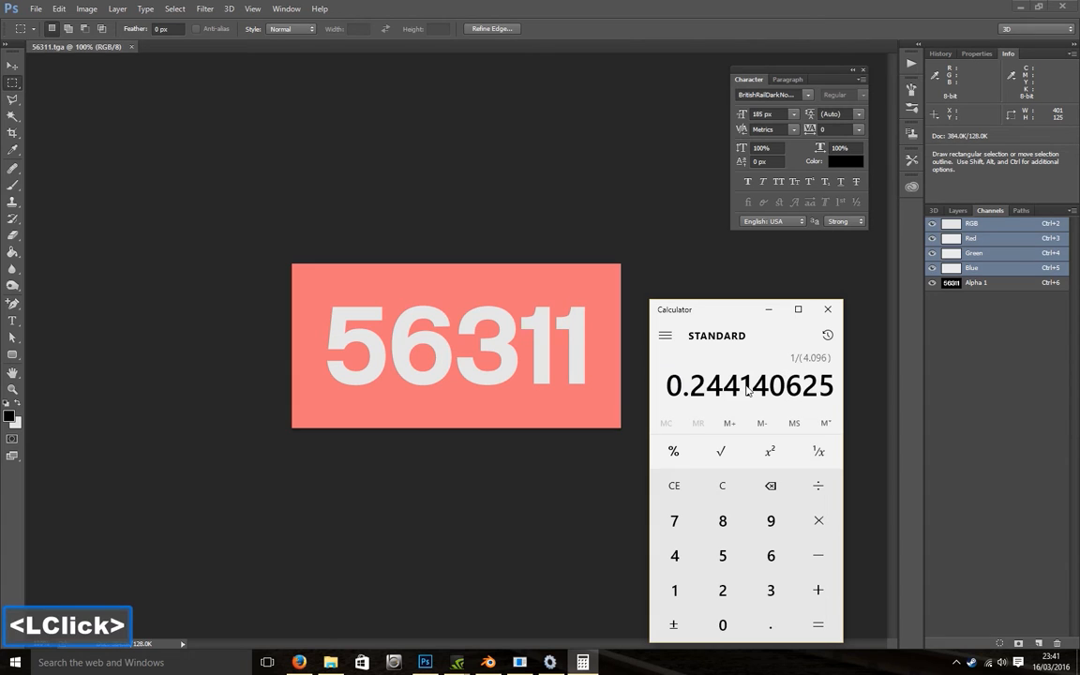
Step: Switch back to Blender and apply the plane's rotation to its mesh data
{"action": "left_click", "coordinate": [483, 662]}
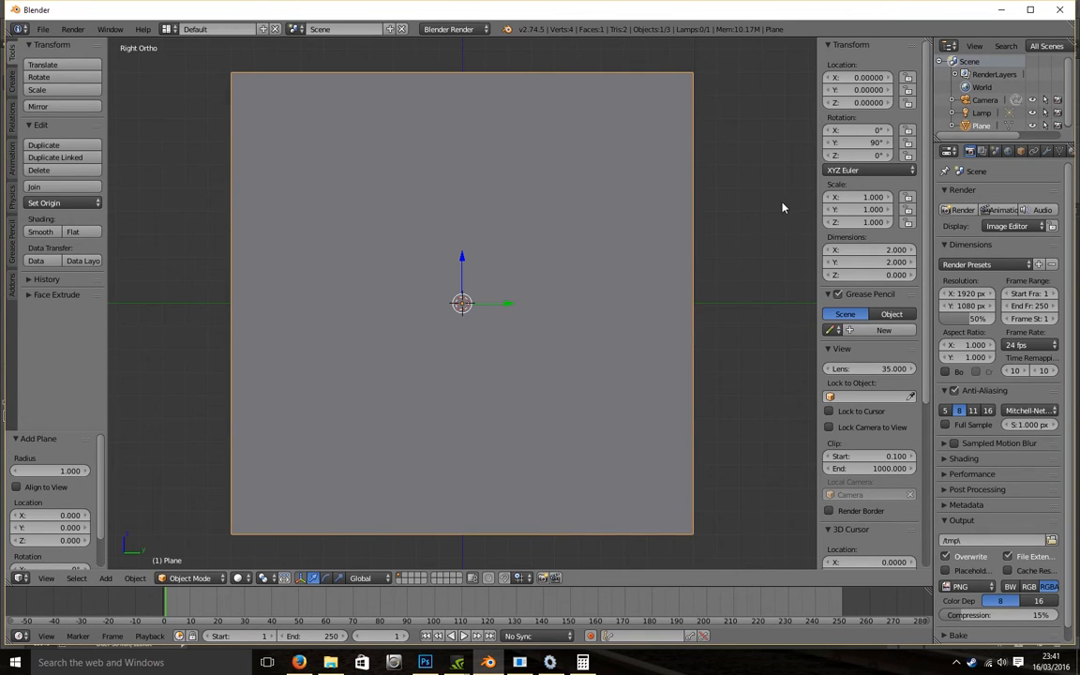
{"action": "key", "text": "ctrl+a"}
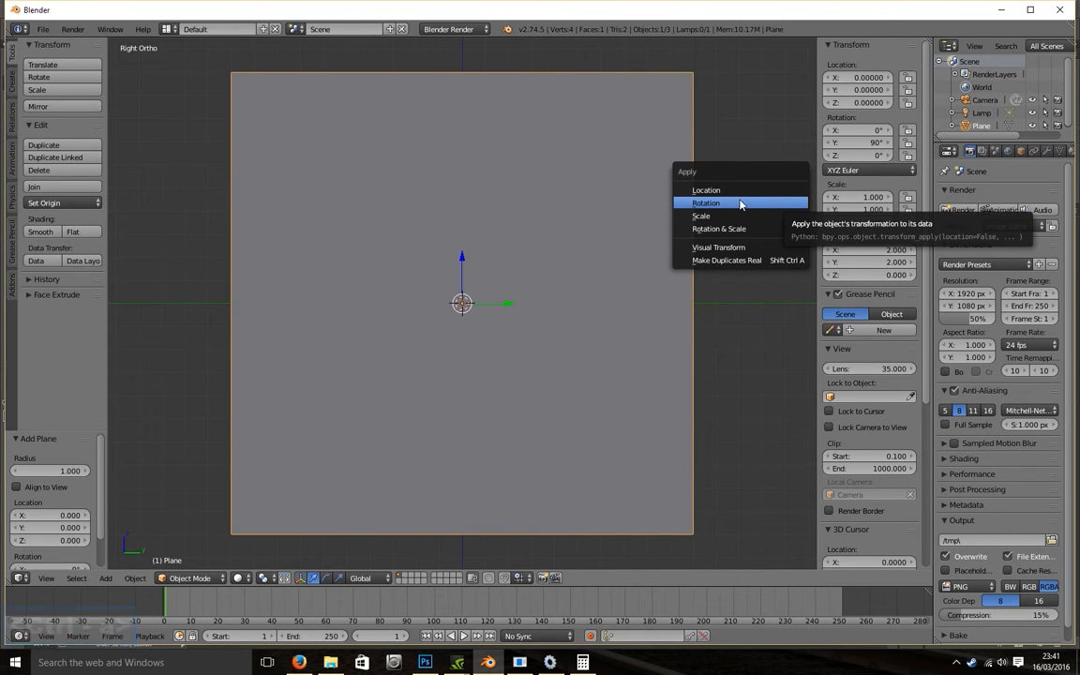
{"action": "left_click", "coordinate": [706, 204]}
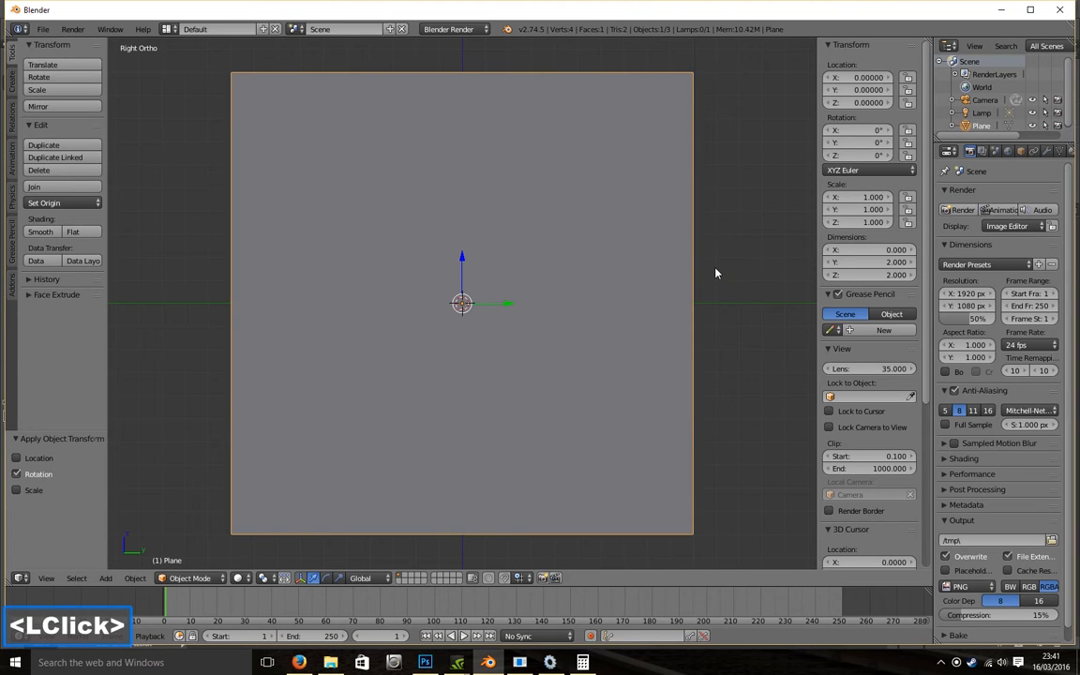
Step: Set the plane's Y dimension to 0.8
{"action": "left_click", "coordinate": [894, 262]}
{"action": "type", "text": ".8"}
{"action": "key", "text": "Return"}
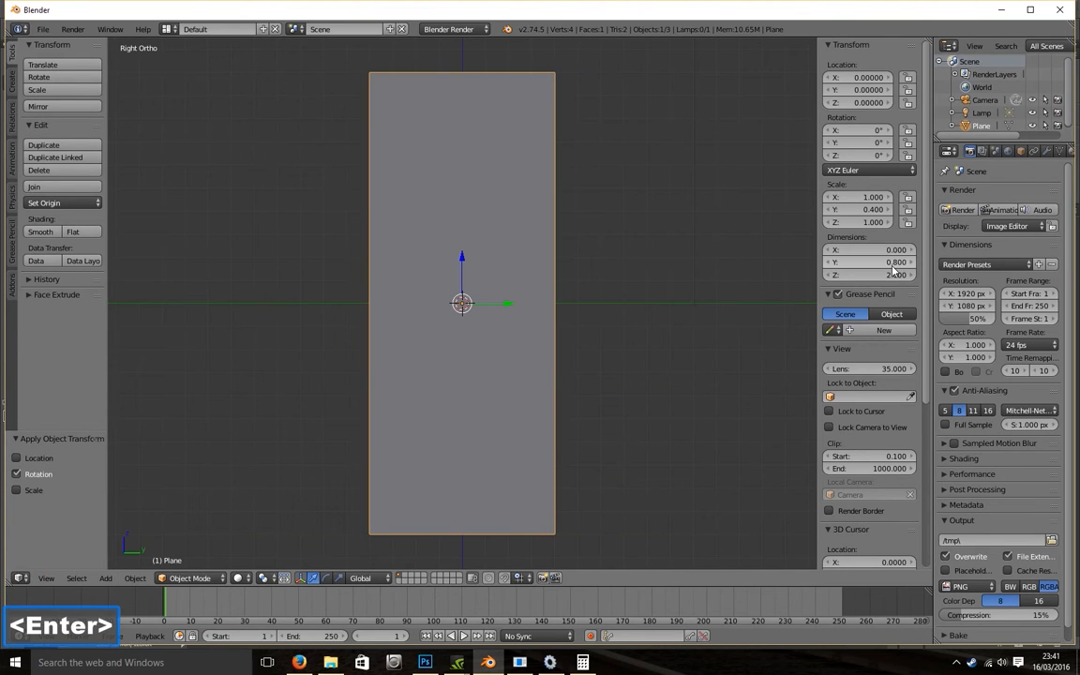
Step: Switch to the Calculator and multiply the reciprocal ratio by 0.8 to work out the plane's height
{"action": "left_click", "coordinate": [582, 662]}
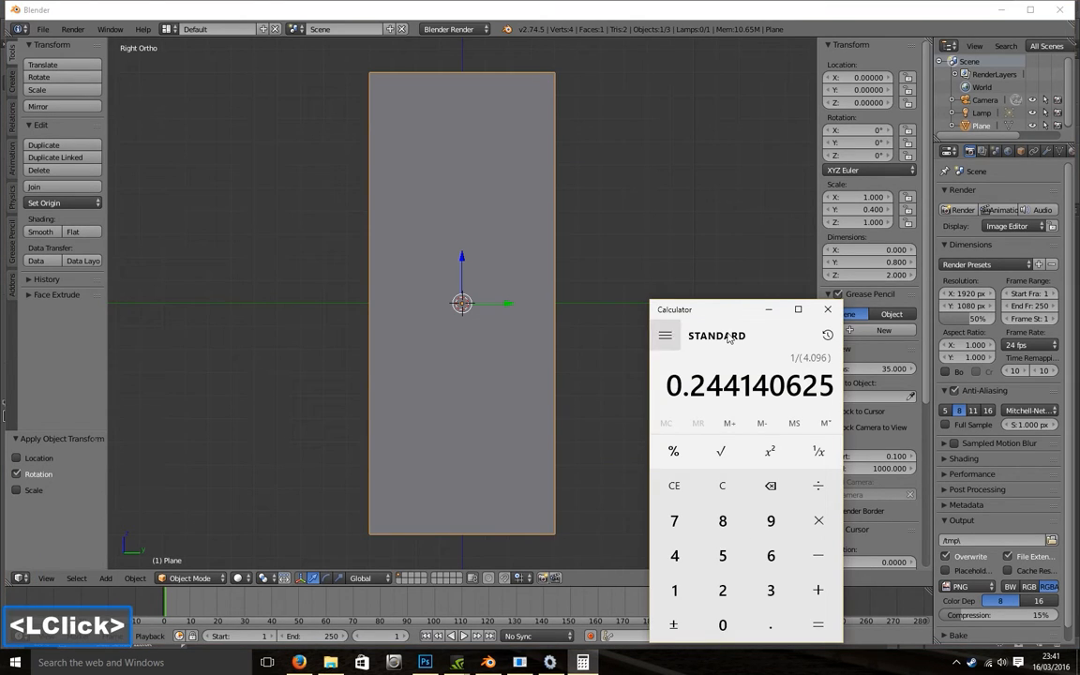
{"action": "type", "text": ".8"}
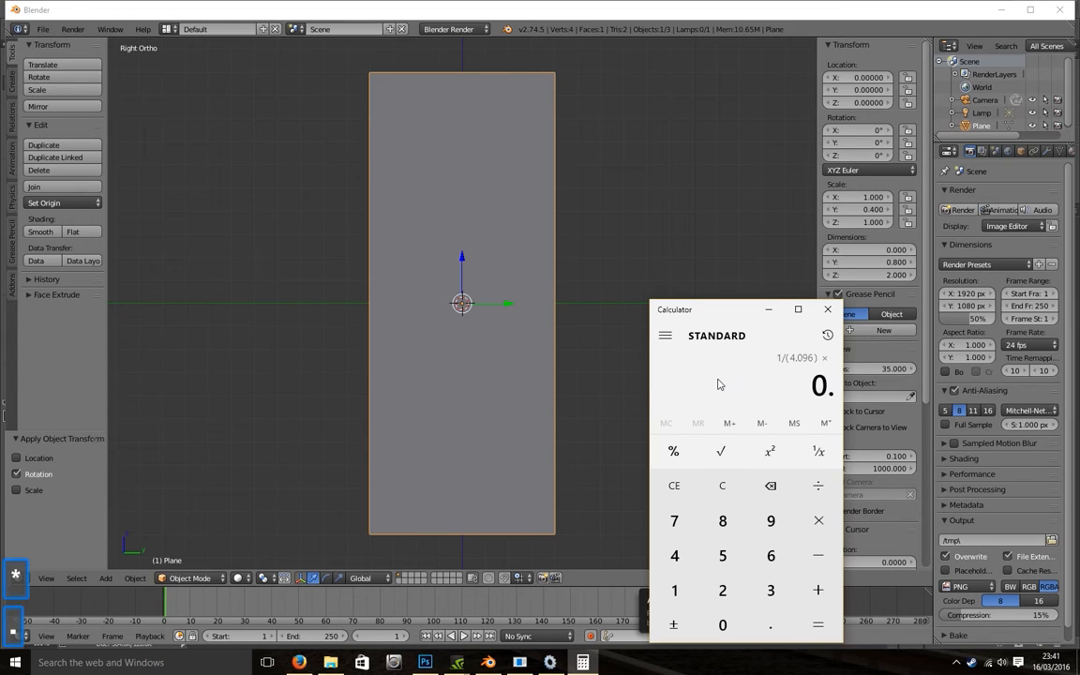
{"action": "key", "text": "Return"}
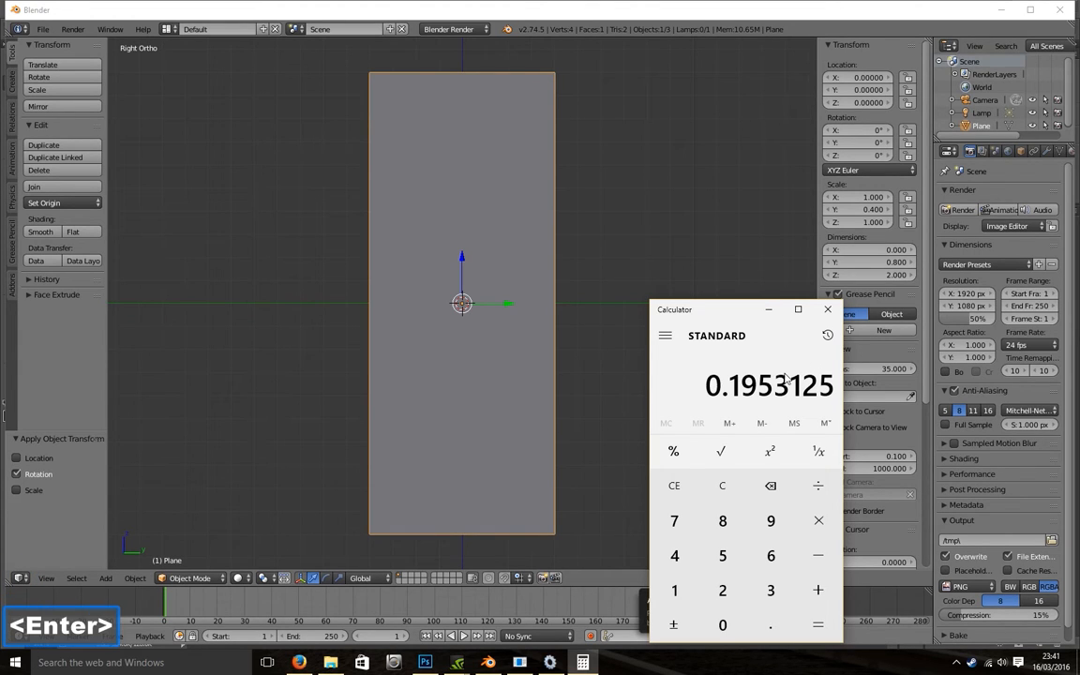
Step: Set the plane's Z dimension to 0.1593 in Blender
{"action": "left_click", "coordinate": [873, 274]}
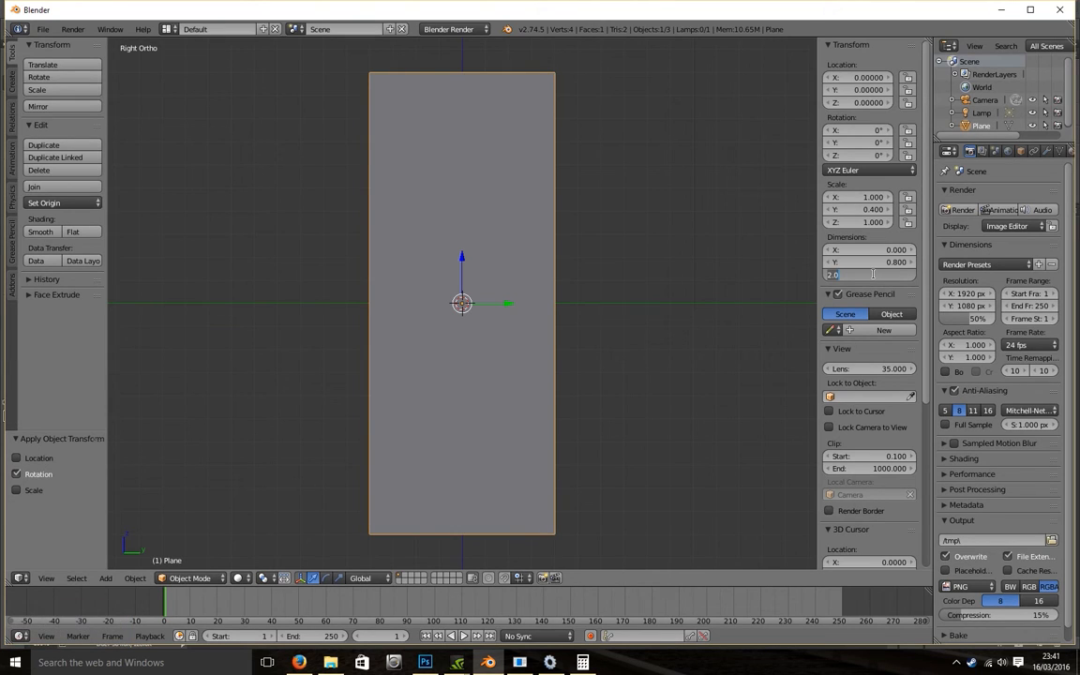
{"action": "type", "text": "1593"}
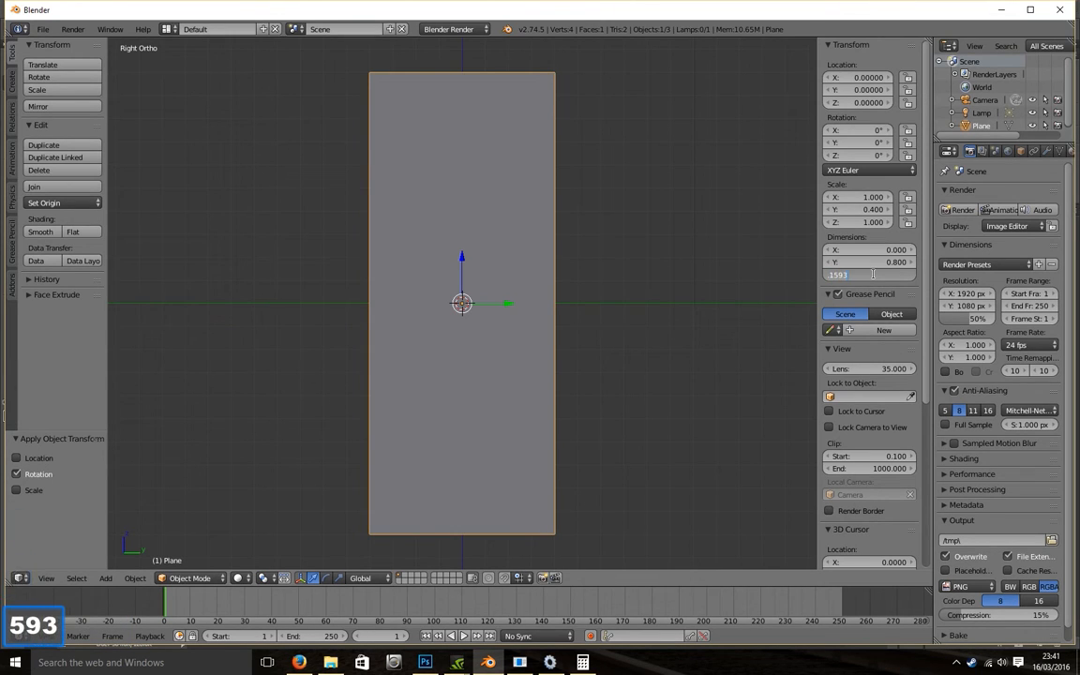
{"action": "key", "text": "Return"}
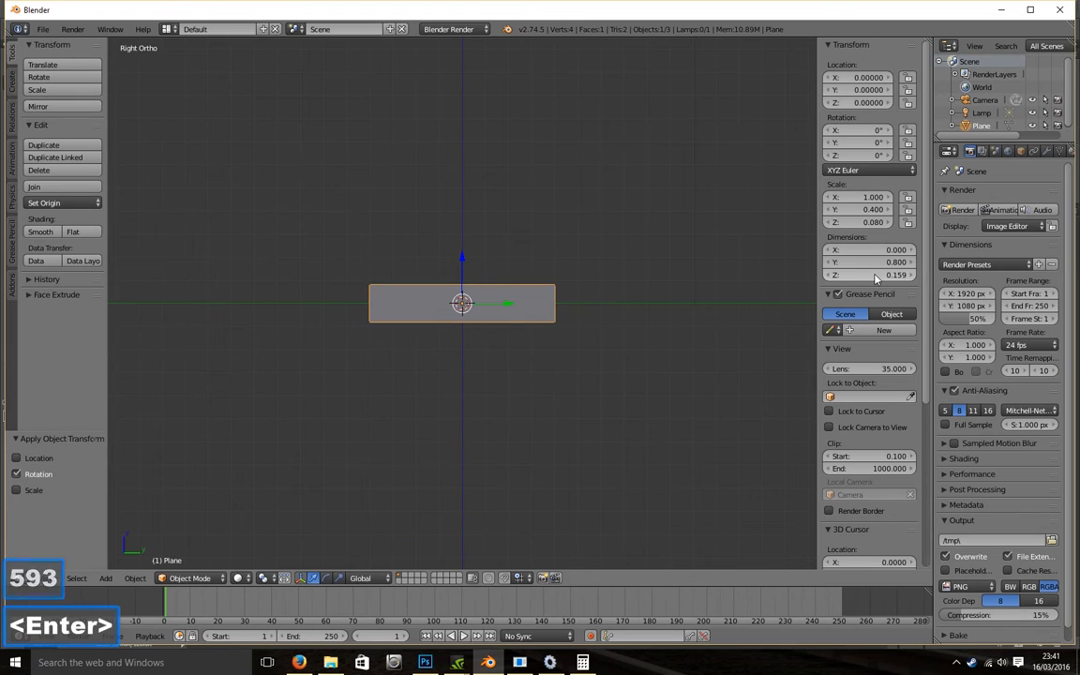
Step: Recheck the height in the Calculator and set the plane's Z dimension to 0.1953 in Blender
{"action": "left_click", "coordinate": [583, 662]}
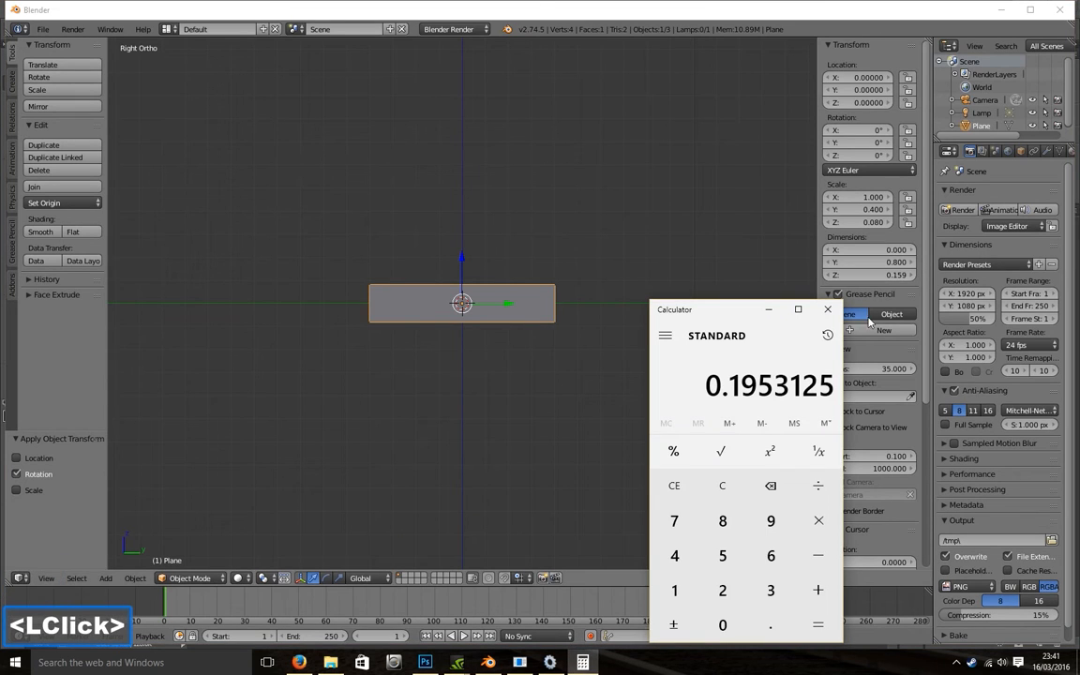
{"action": "left_click", "coordinate": [882, 274]}
{"action": "left_click", "coordinate": [881, 274]}
{"action": "type", "text": ".1953"}
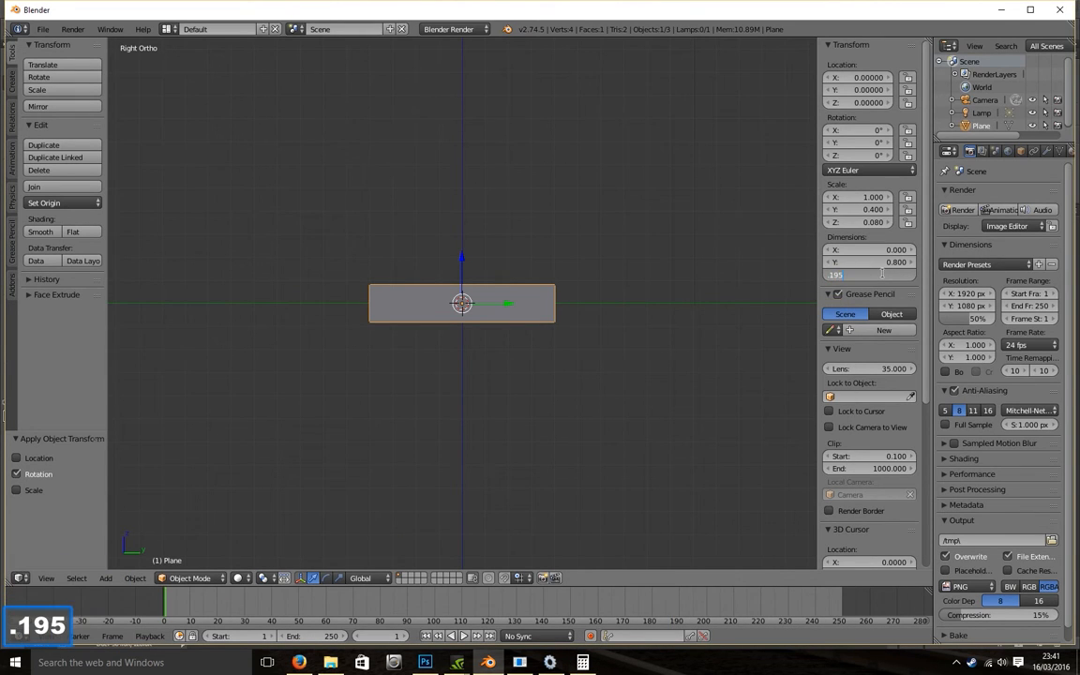
{"action": "key", "text": "Return"}
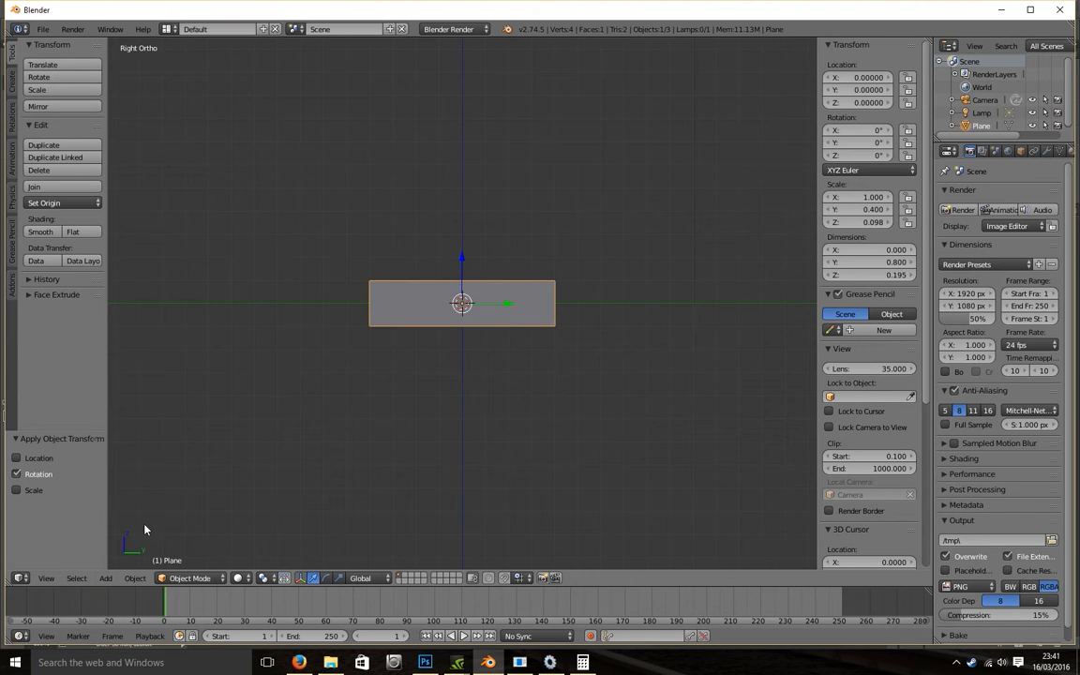
Step: Enlarge the timeline area to roughly half the window height and change it to the UV/Image Editor
{"action": "left_click_drag", "start_coordinate": [117, 585], "coordinate": [108, 374]}
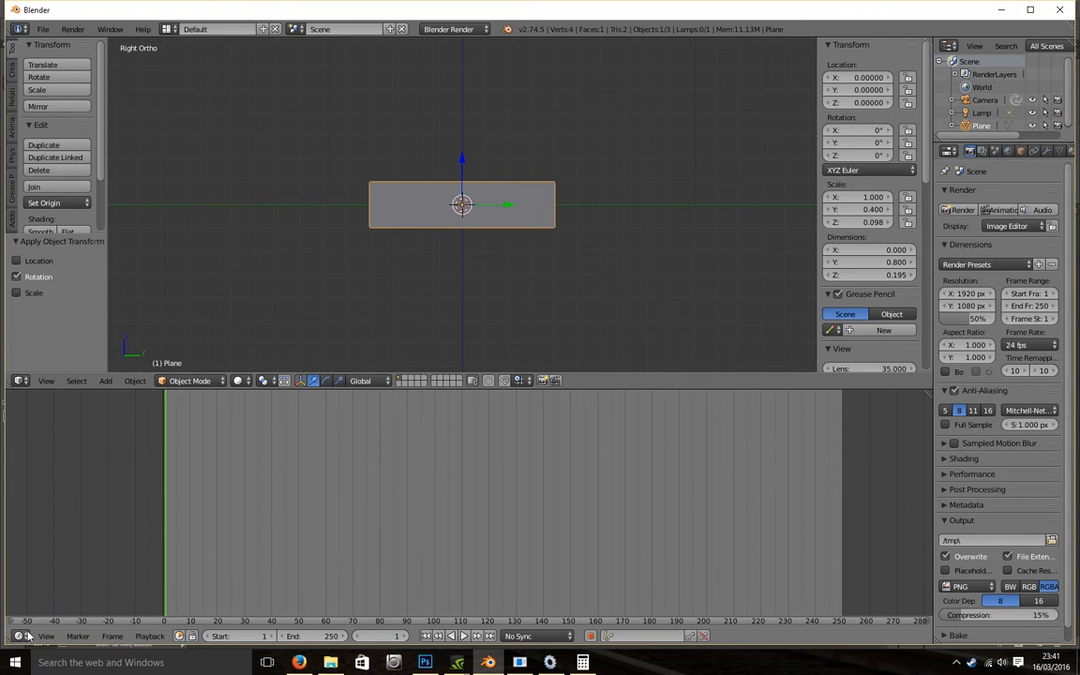
{"action": "left_click", "coordinate": [20, 636]}
{"action": "left_click", "coordinate": [56, 539]}
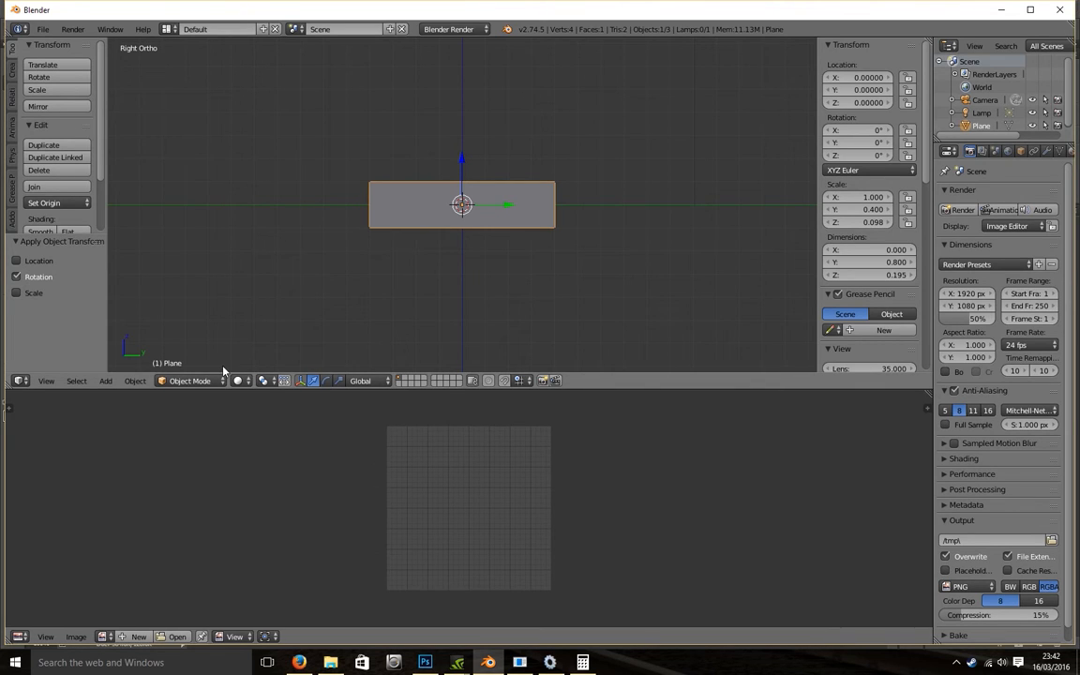
Step: Open 56311.tga in the image editor from the Class56\Decals\Textures folder within the RailWorks Source directory
{"action": "left_click", "coordinate": [173, 638]}
{"action": "left_click", "coordinate": [39, 244]}
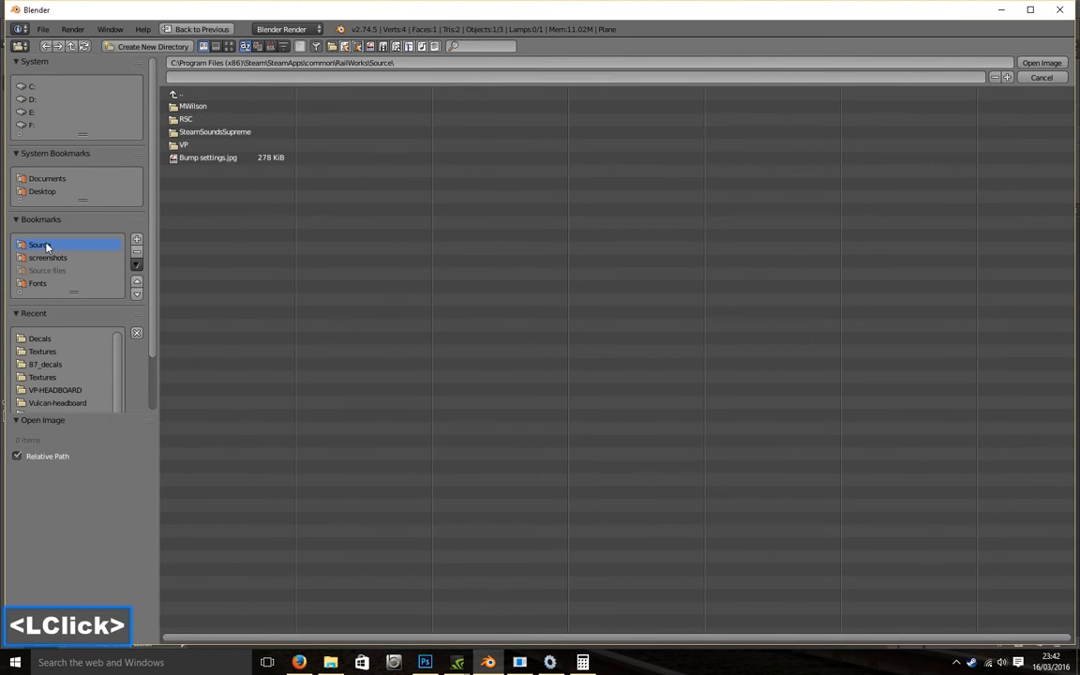
{"action": "double_click", "coordinate": [203, 106]}
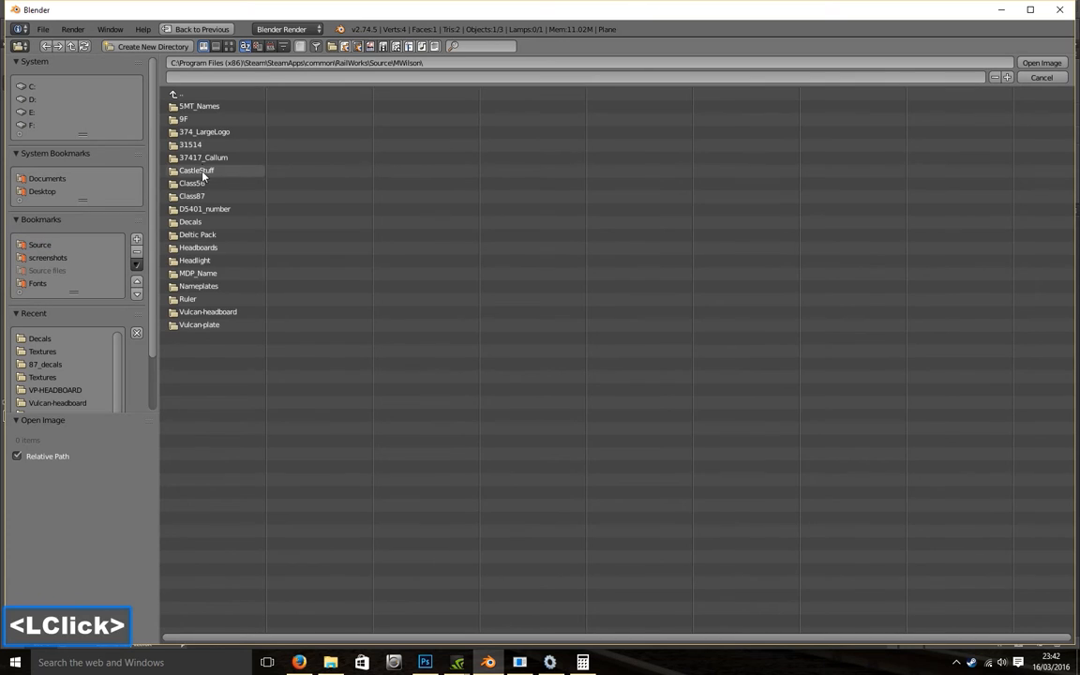
{"action": "left_click", "coordinate": [192, 183]}
{"action": "left_click", "coordinate": [193, 108]}
{"action": "double_click", "coordinate": [193, 107]}
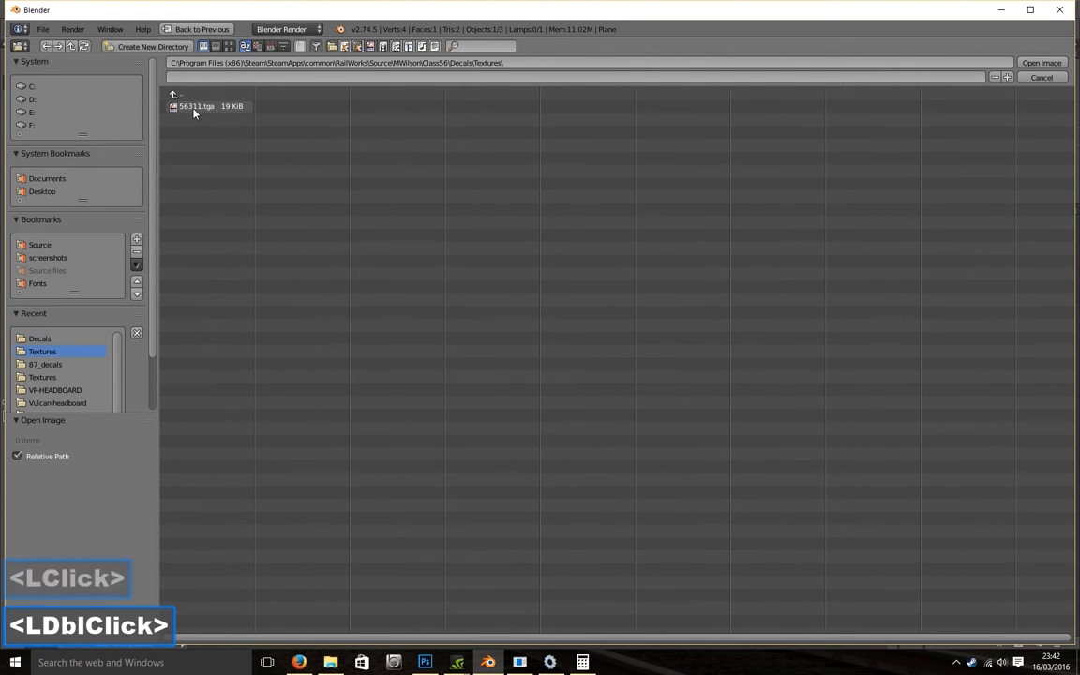
{"action": "double_click", "coordinate": [193, 107]}
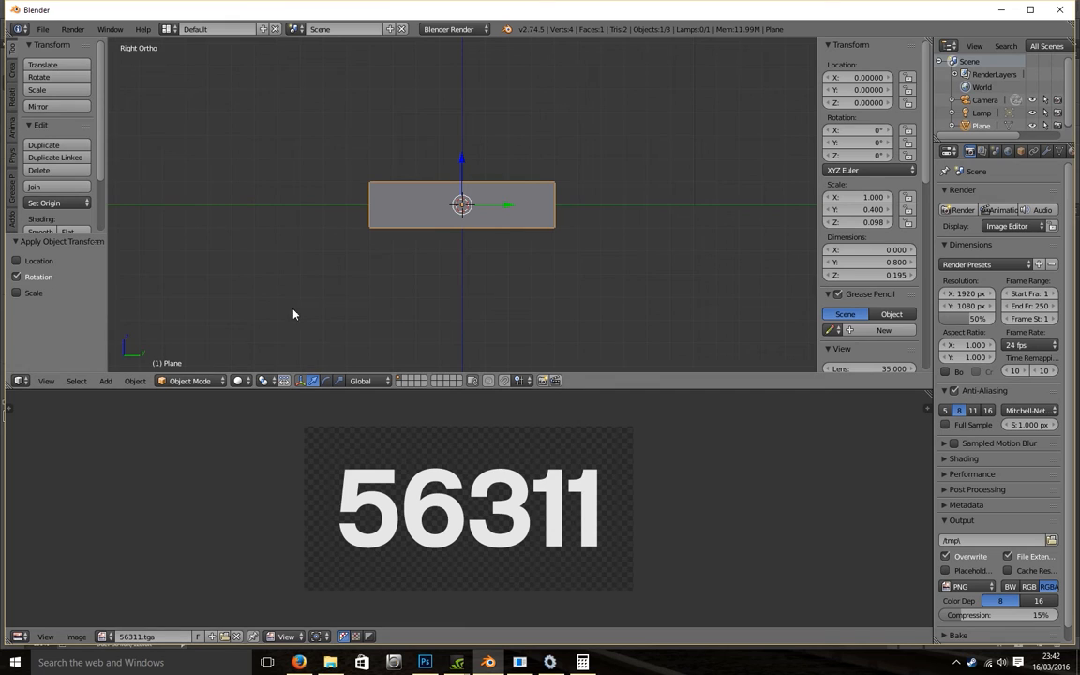
Step: Enter Edit Mode on the plane and unwrap its face with Project from View (Bounds)
{"action": "key", "text": "Tab"}
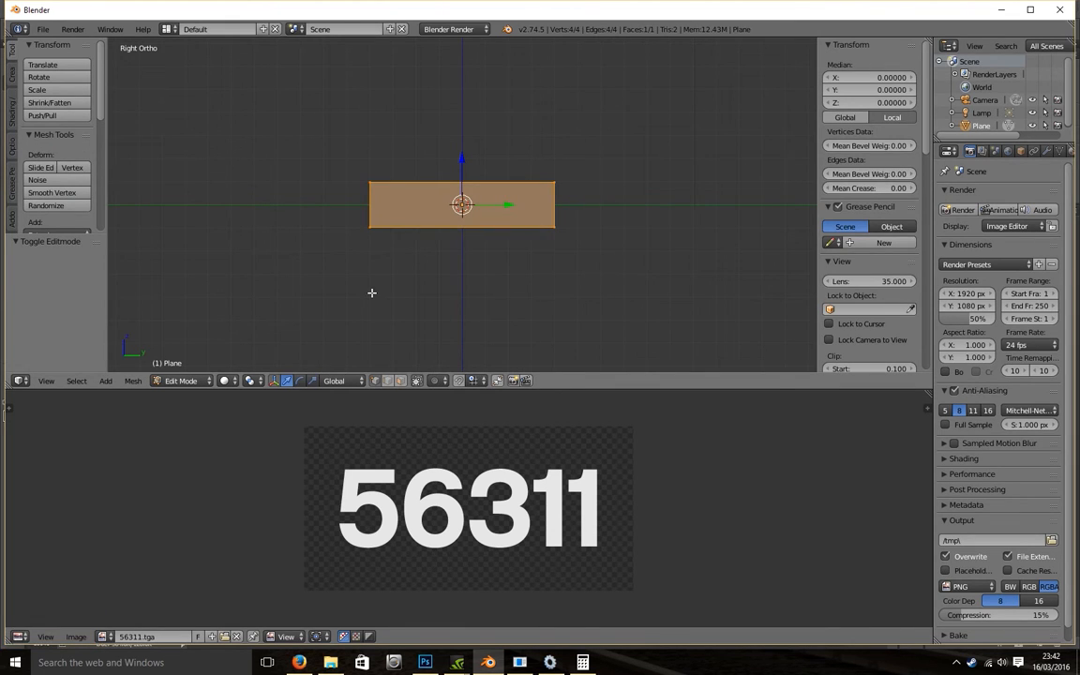
{"action": "key", "text": "u"}
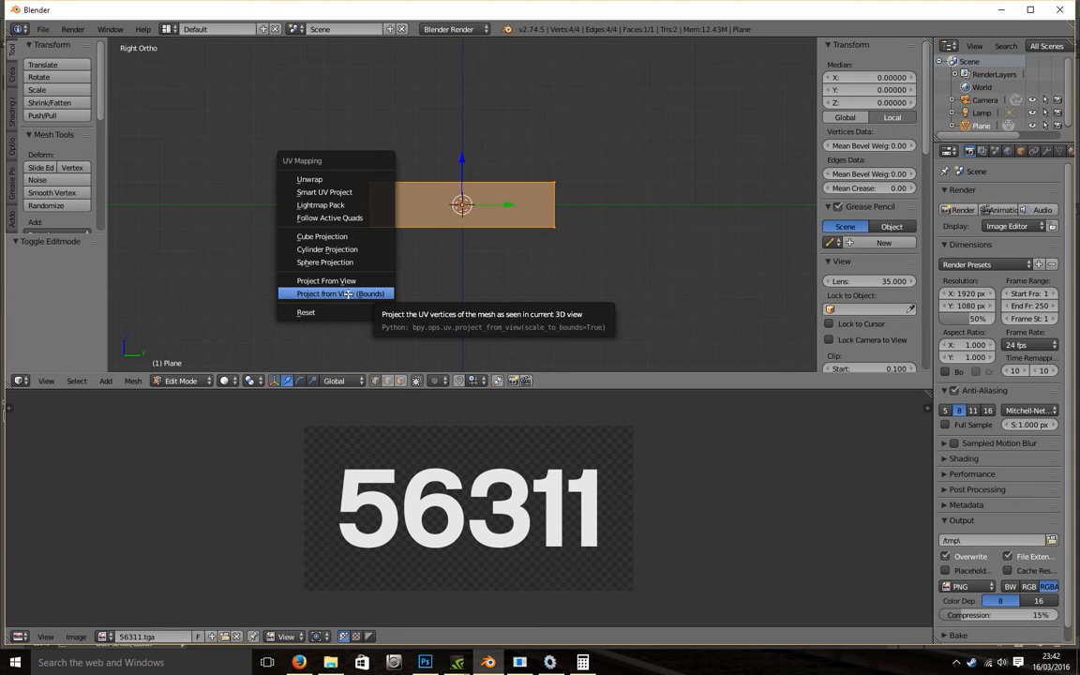
{"action": "left_click", "coordinate": [347, 293]}
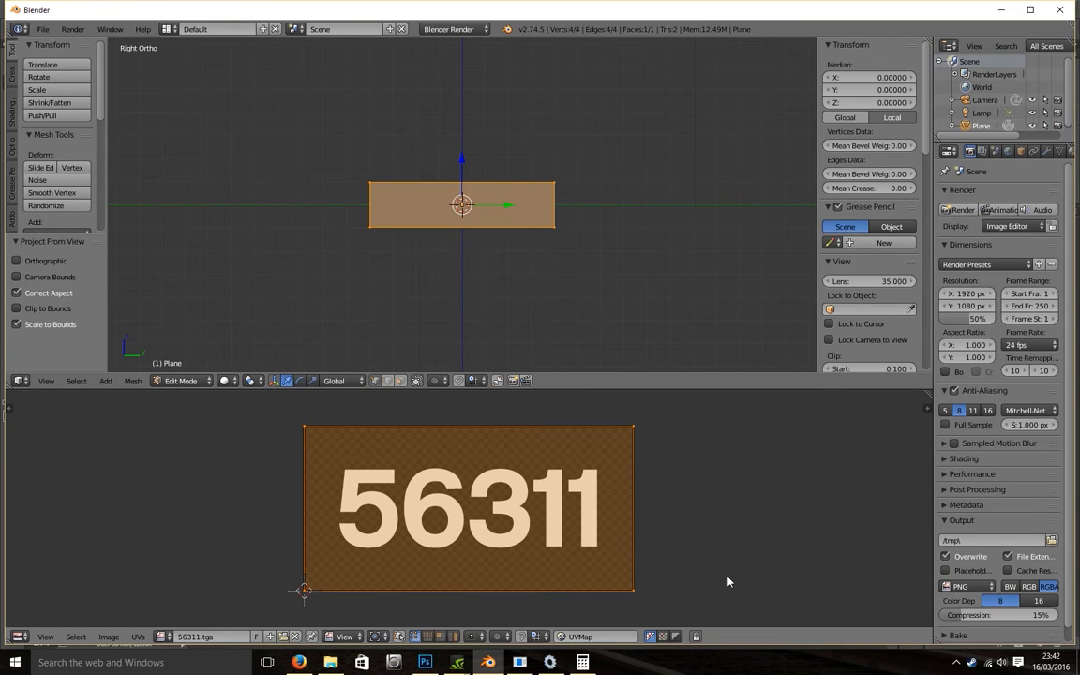
Step: Scale the UV face along Y by about 0.478 so it closely frames the 56311 digits
{"action": "key", "text": "s"}
{"action": "key", "text": "y"}
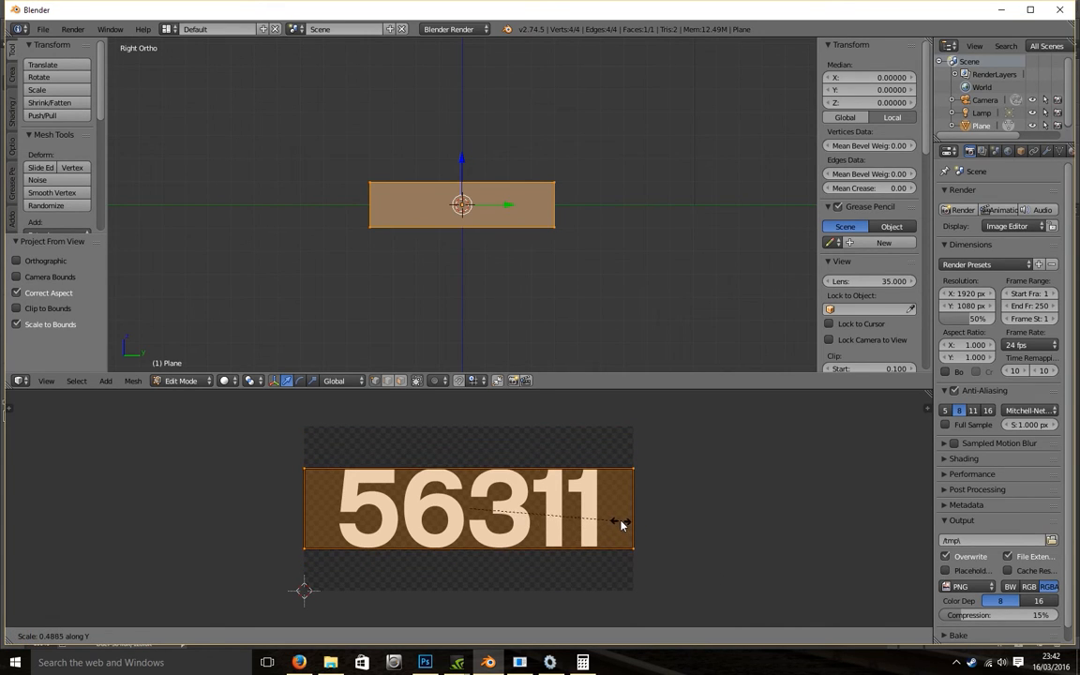
{"action": "left_click", "coordinate": [618, 522]}
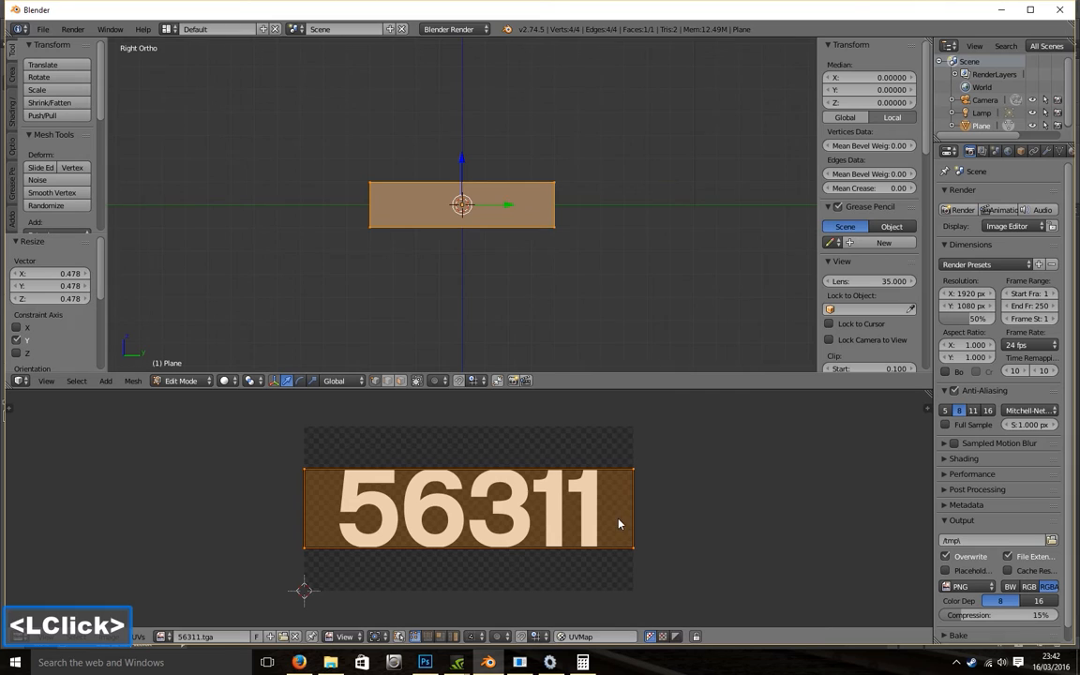
Step: Refine the UV face in a maximized image editor, scaling it along Y by about 1.029 to enclose the digits, and return to Object Mode
{"action": "scroll", "coordinate": [677, 529], "scroll_direction": "up", "scroll_amount": 2}
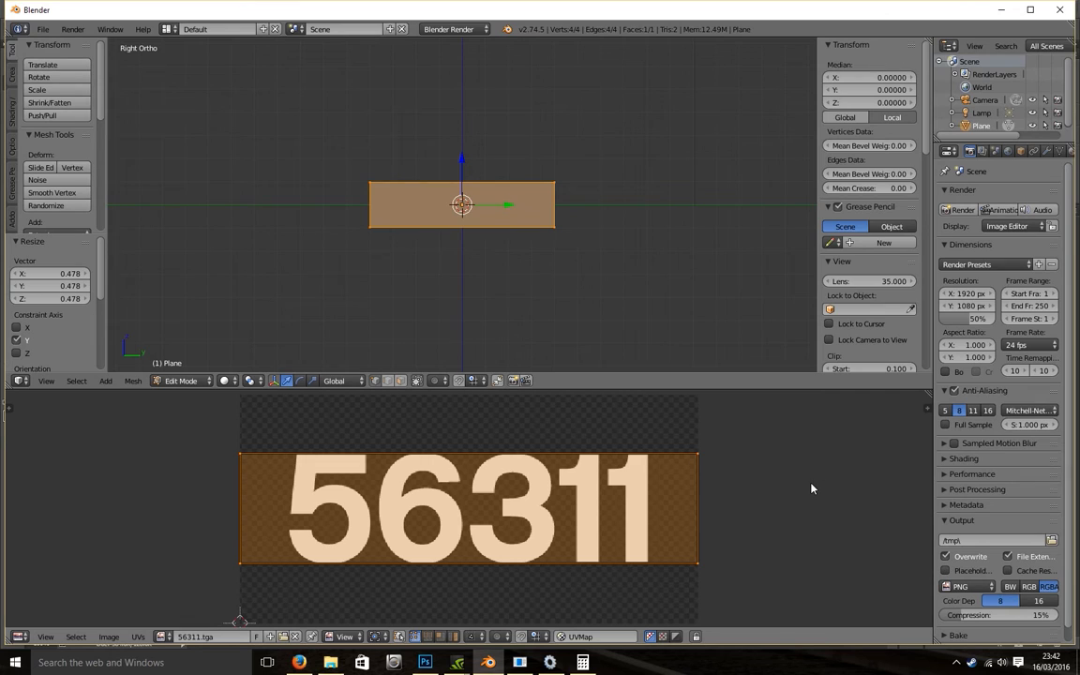
{"action": "key", "text": "shift+space"}
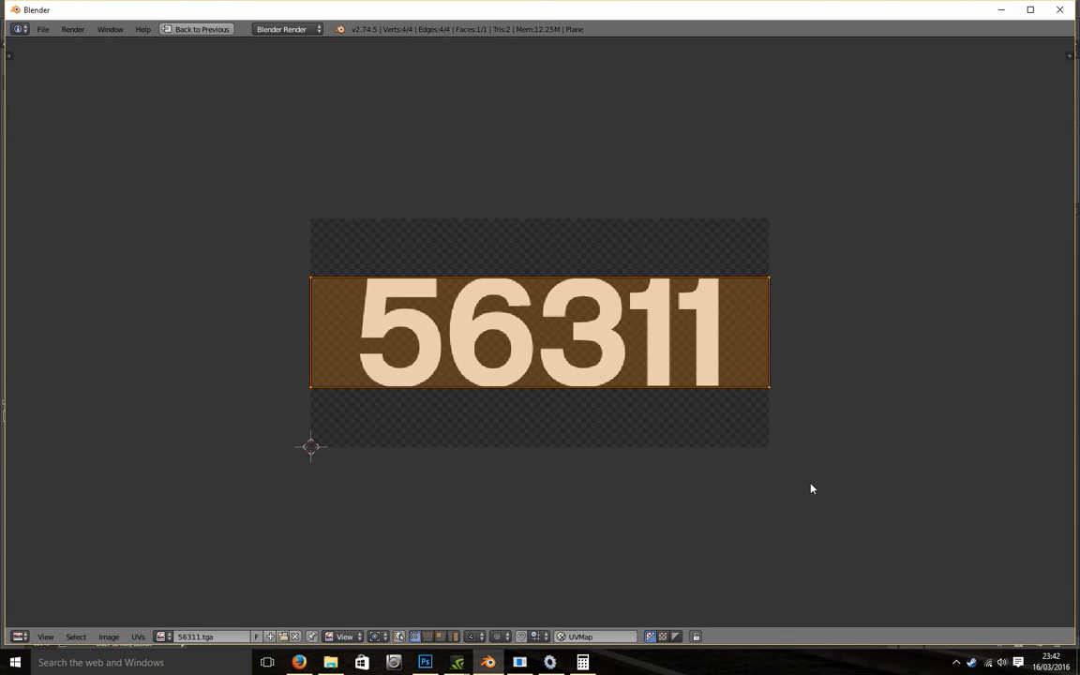
{"action": "key", "text": "Home"}
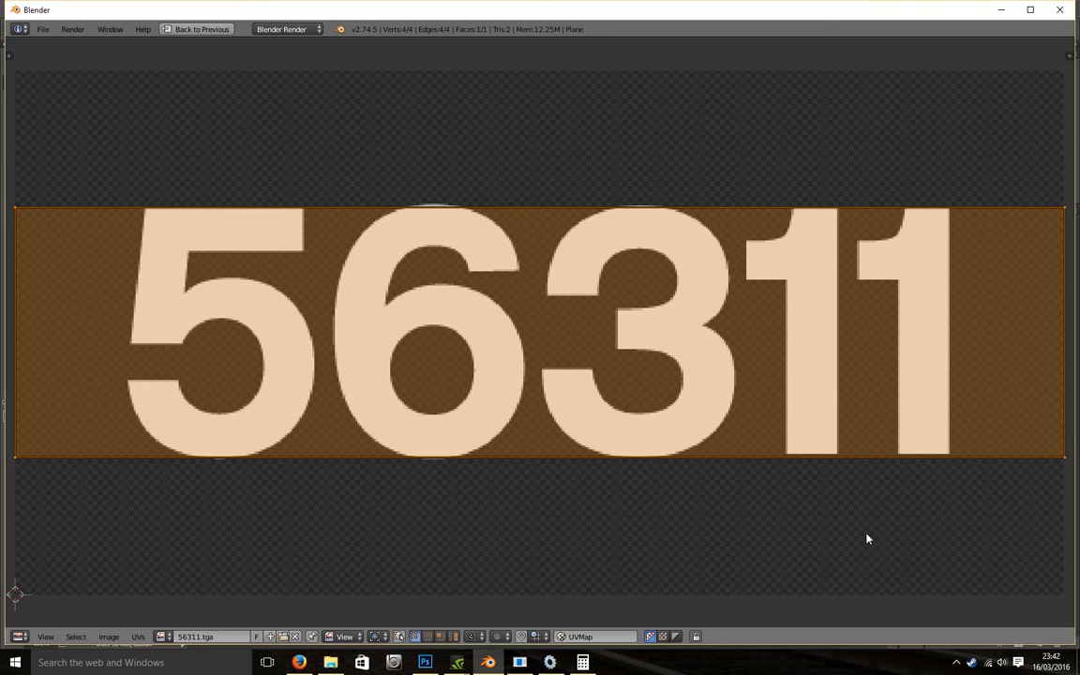
{"action": "key", "text": "s"}
{"action": "key", "text": "y"}
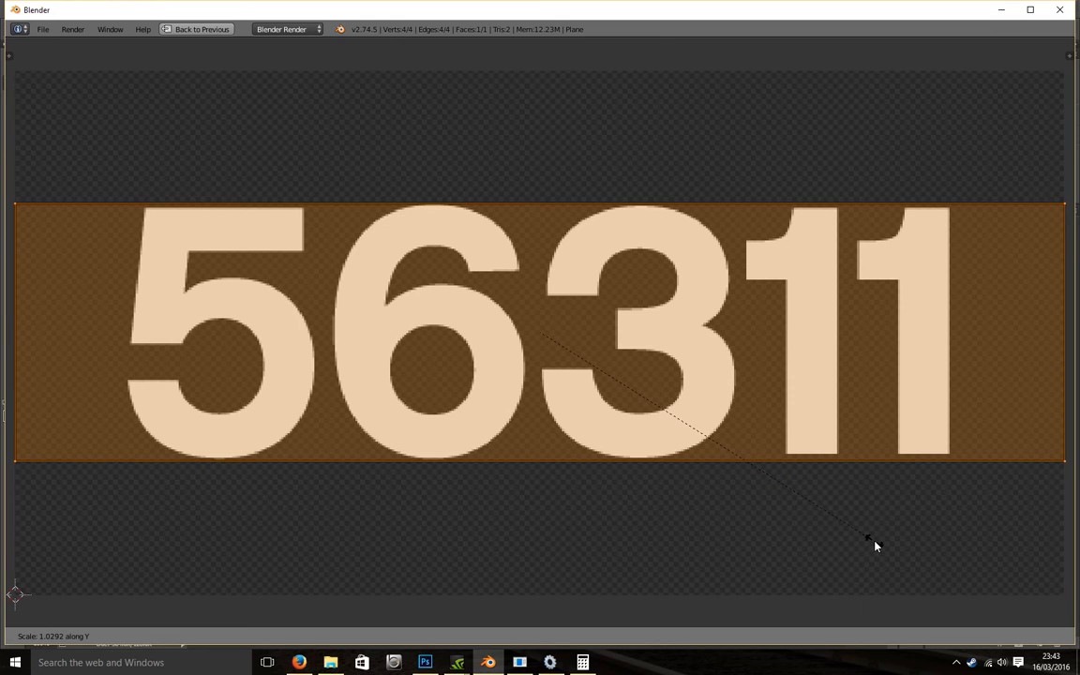
{"action": "left_click", "coordinate": [875, 545]}
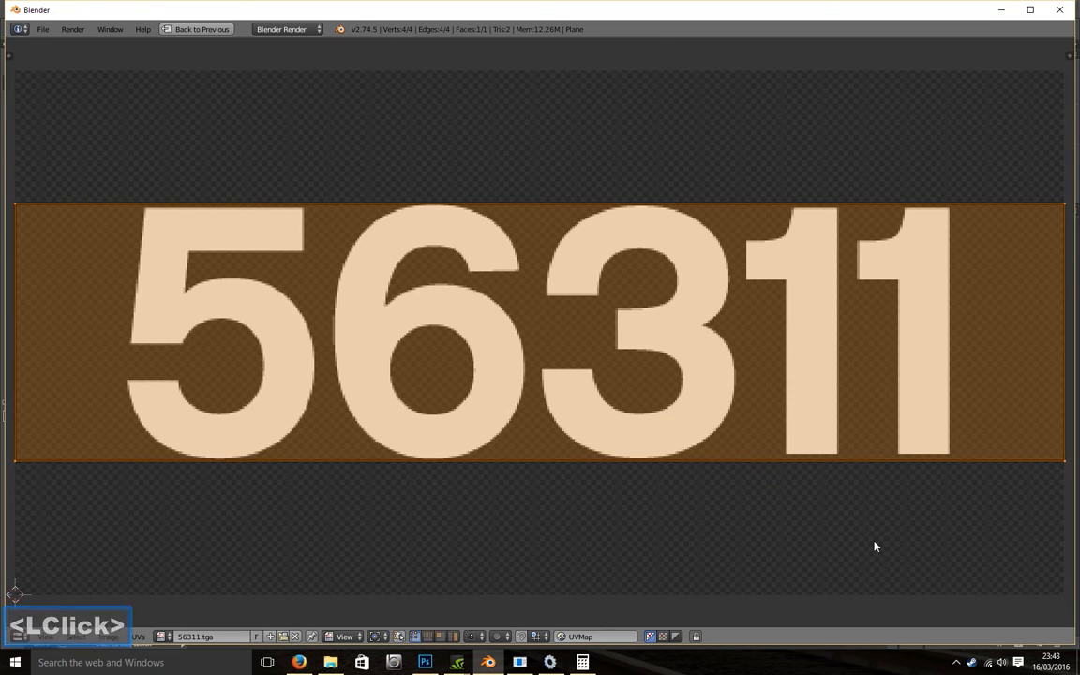
{"action": "key", "text": "shift+space"}
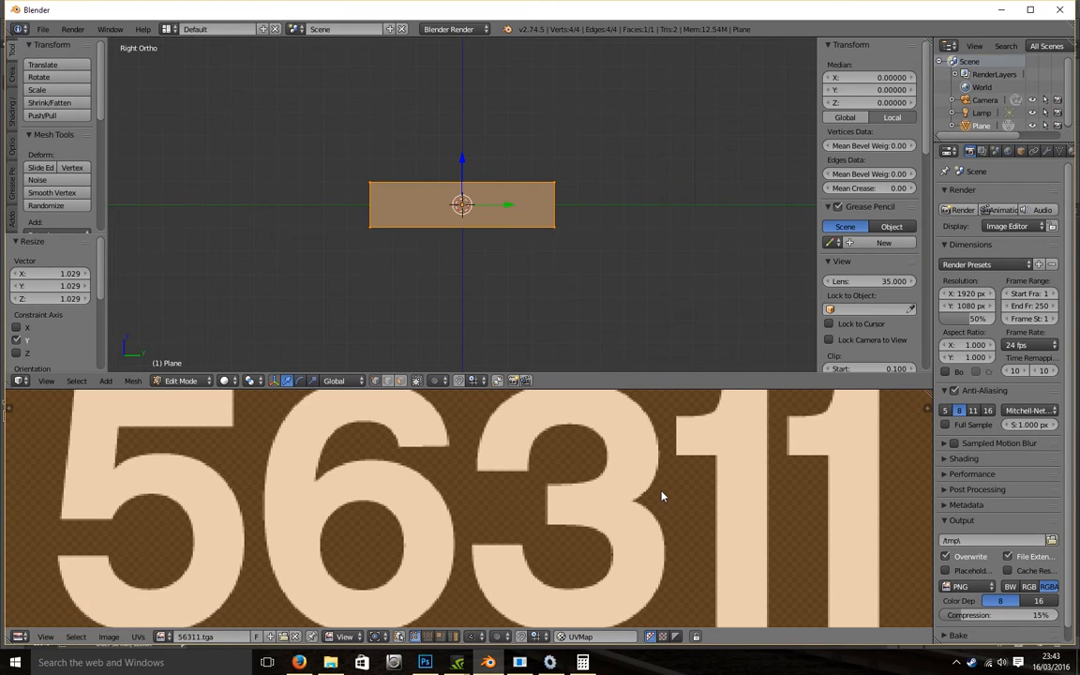
{"action": "key", "text": "Home"}
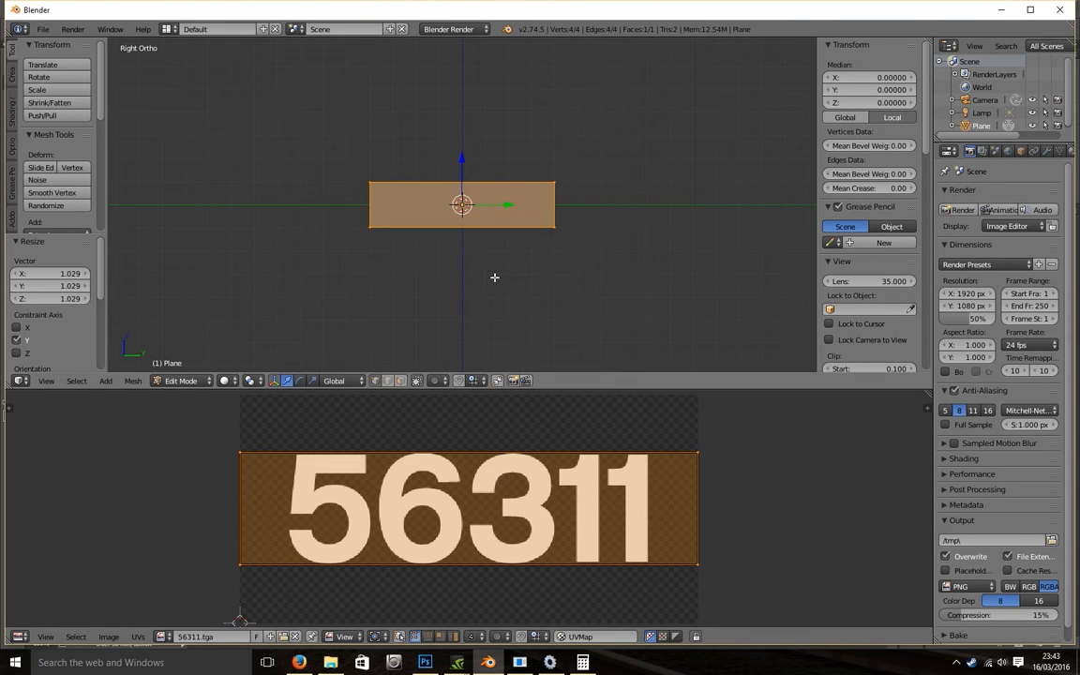
{"action": "key", "text": "Tab"}
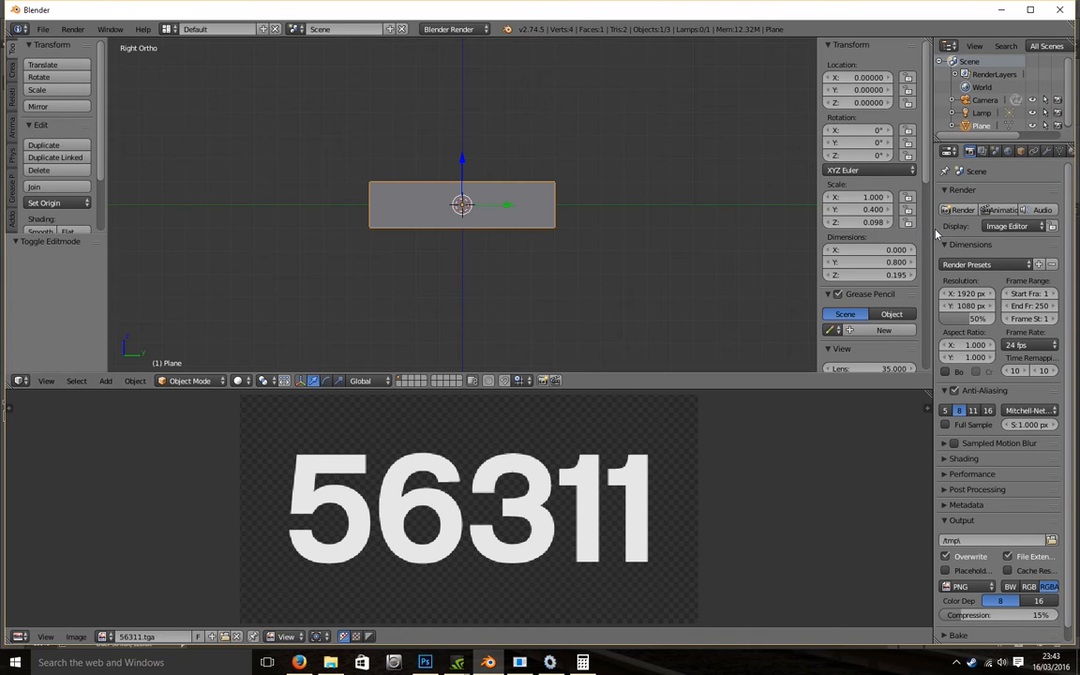
Step: Widen the properties editor and add a new material to the plane
{"action": "left_click_drag", "start_coordinate": [933, 231], "coordinate": [875, 234]}
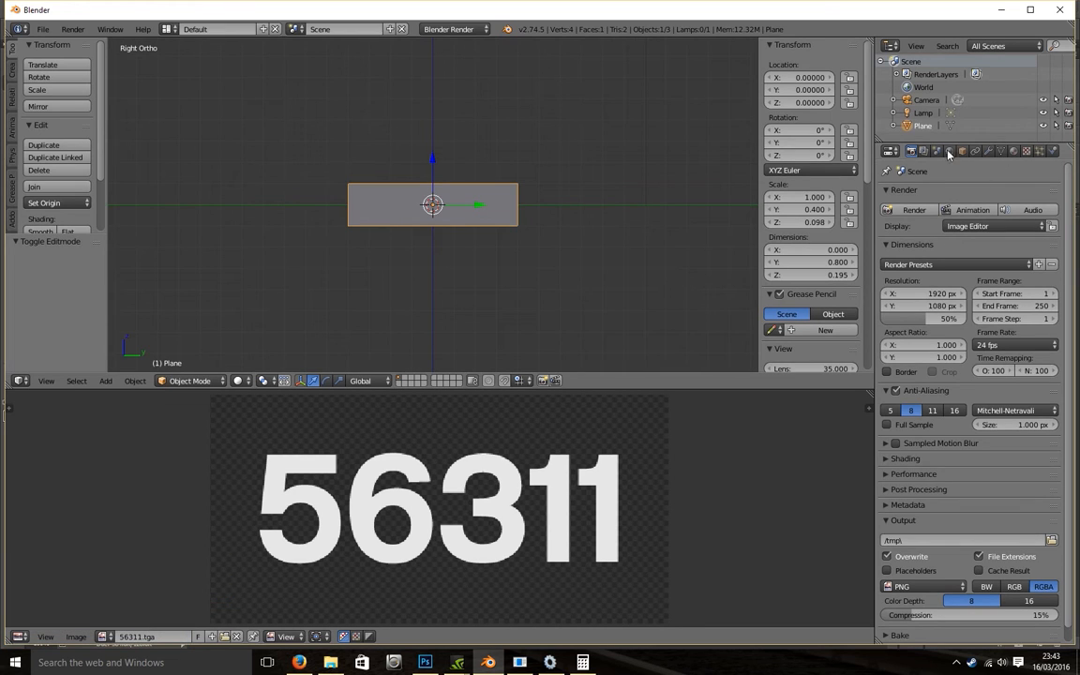
{"action": "left_click", "coordinate": [1015, 151]}
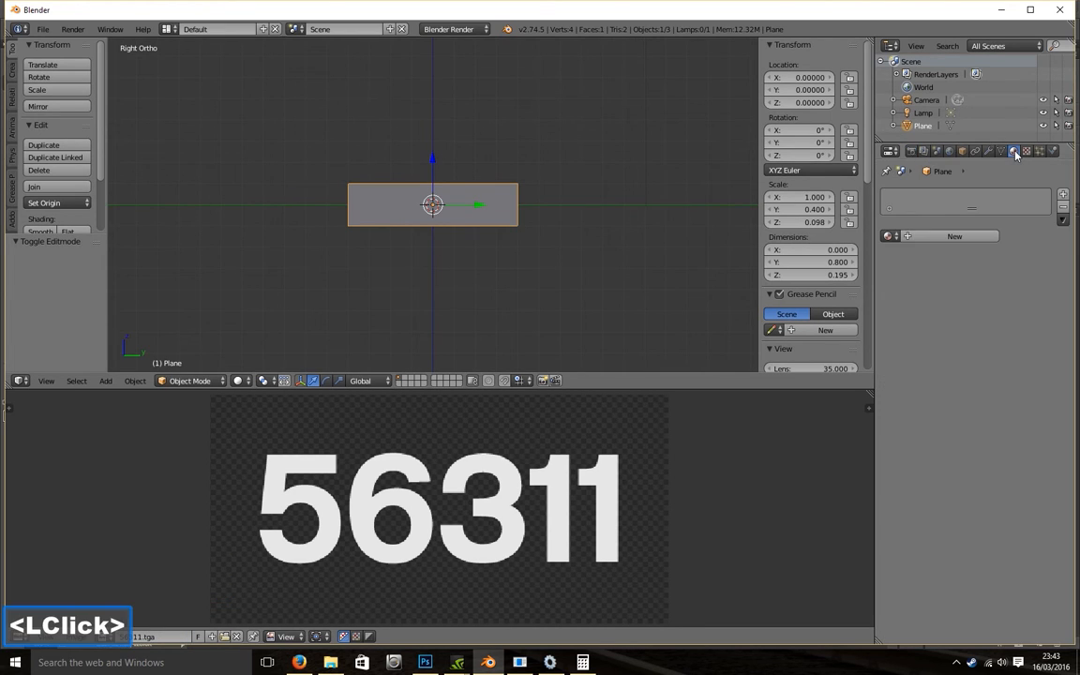
{"action": "left_click", "coordinate": [919, 237]}
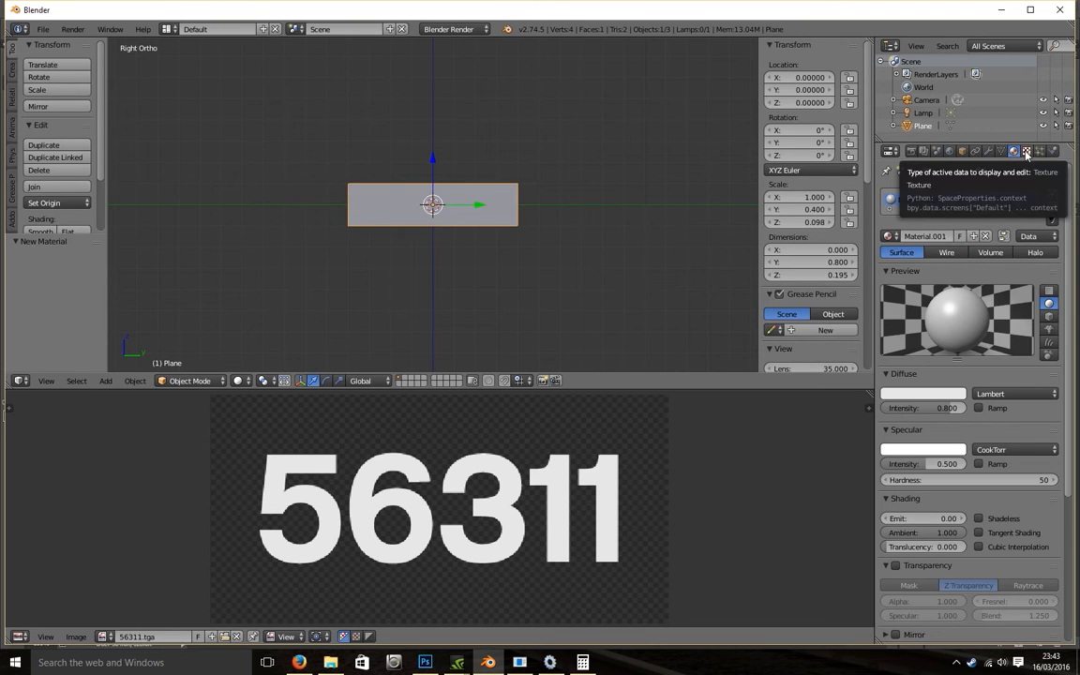
Step: Add a texture in the material's first texture slot and name it TrainDecal.fx
{"action": "left_click", "coordinate": [1027, 153]}
{"action": "left_click", "coordinate": [916, 293]}
{"action": "left_click", "coordinate": [914, 295]}
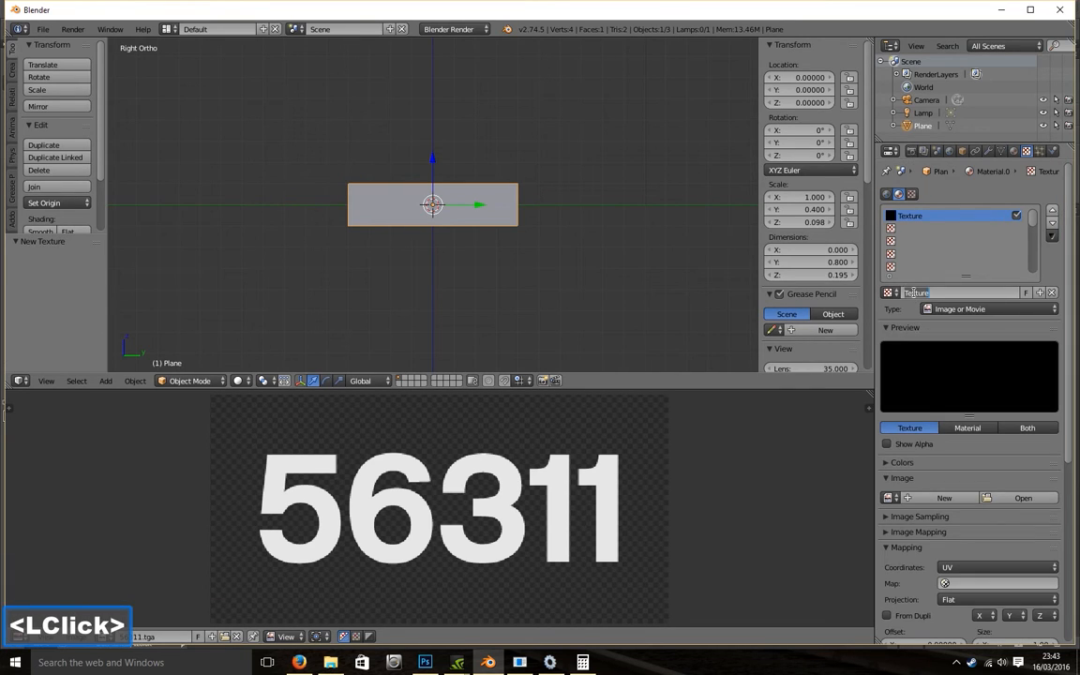
{"action": "type", "text": "TrainDe"}
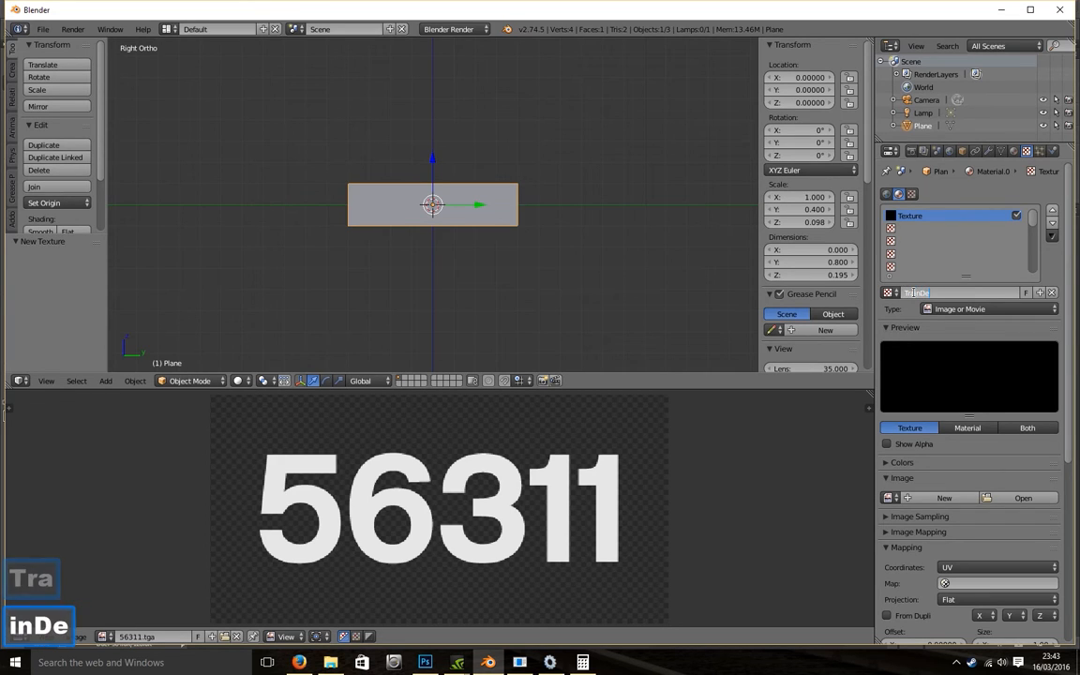
{"action": "type", "text": "cal.fx"}
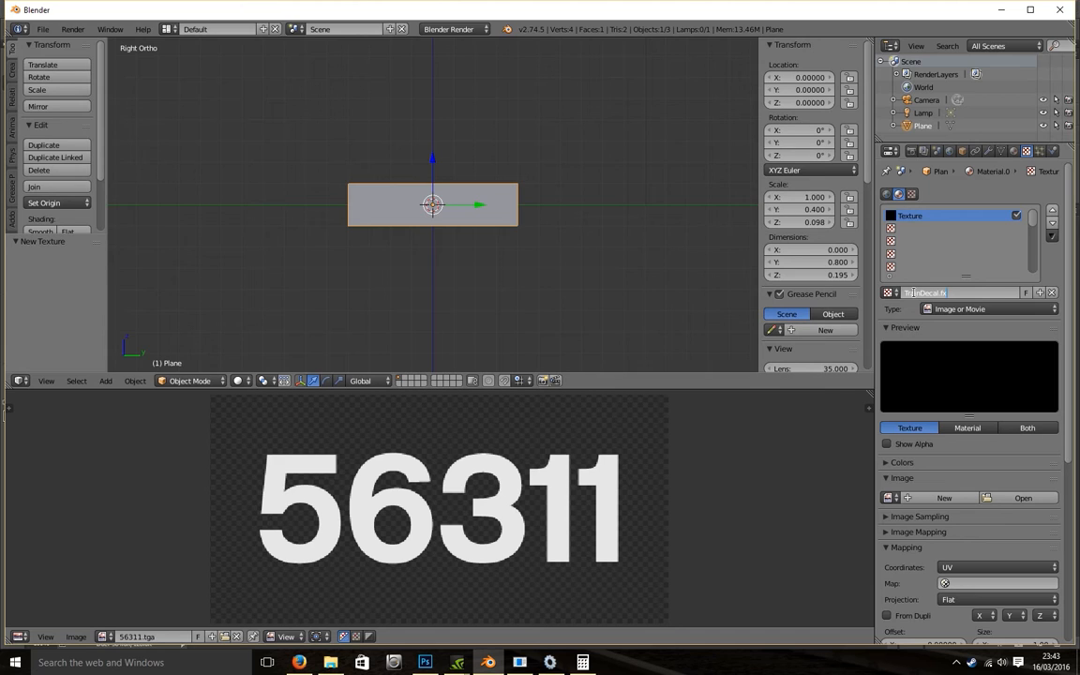
{"action": "key", "text": "Return"}
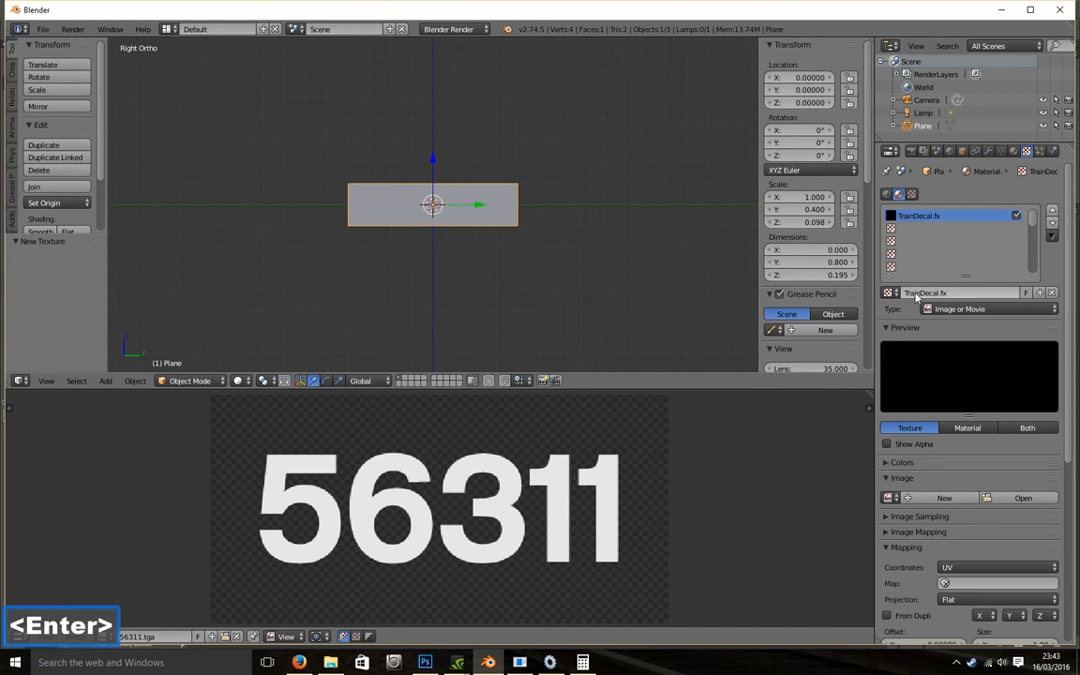
Step: Add a second texture in the slot below TrainDecal.fx and assign the already loaded image 56311.tga to it
{"action": "left_click", "coordinate": [897, 230]}
{"action": "left_click", "coordinate": [914, 299]}
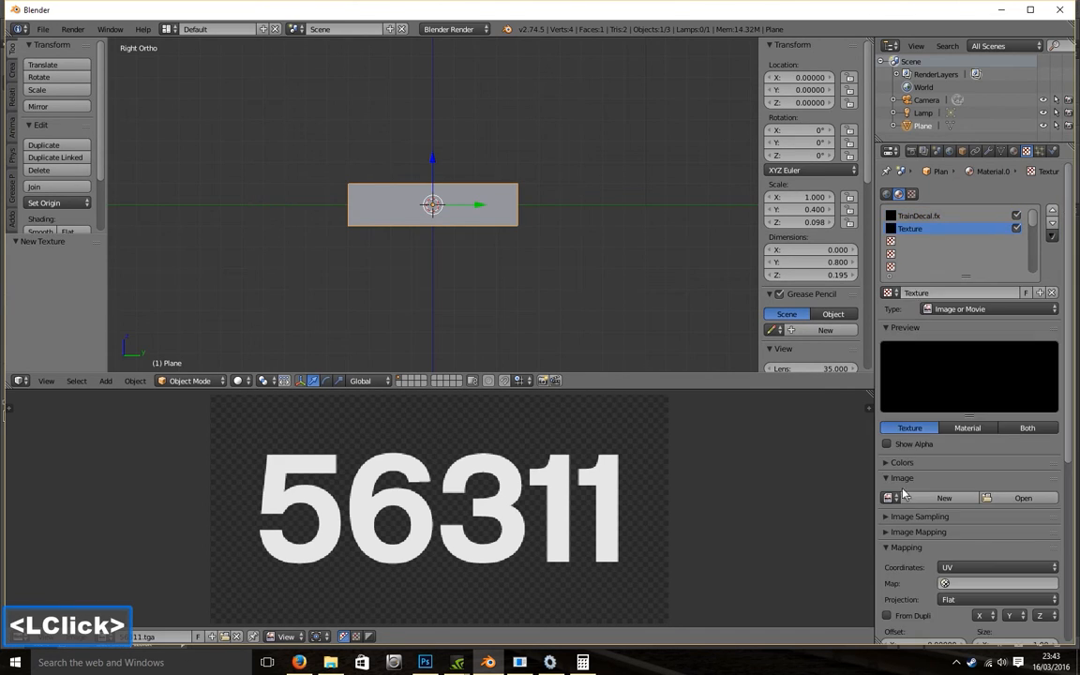
{"action": "left_click", "coordinate": [894, 503]}
{"action": "left_click", "coordinate": [916, 356]}
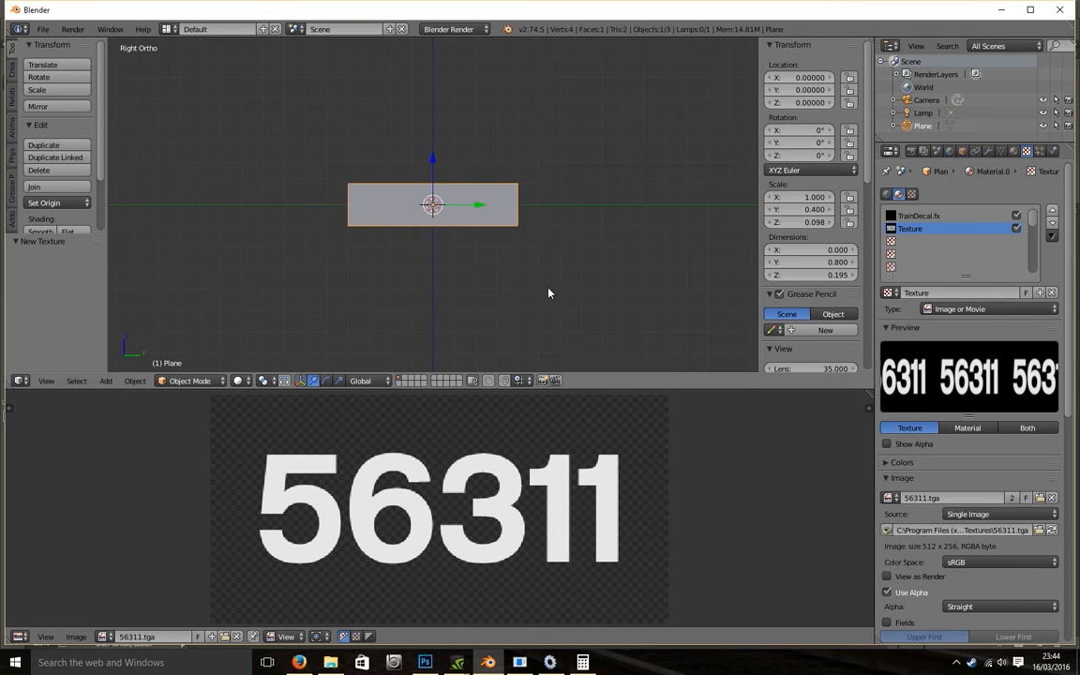
Step: Save the scene as 56311.blend in the Class56\Decals folder, overwriting the existing file
{"action": "left_click", "coordinate": [44, 29]}
{"action": "left_click", "coordinate": [58, 138]}
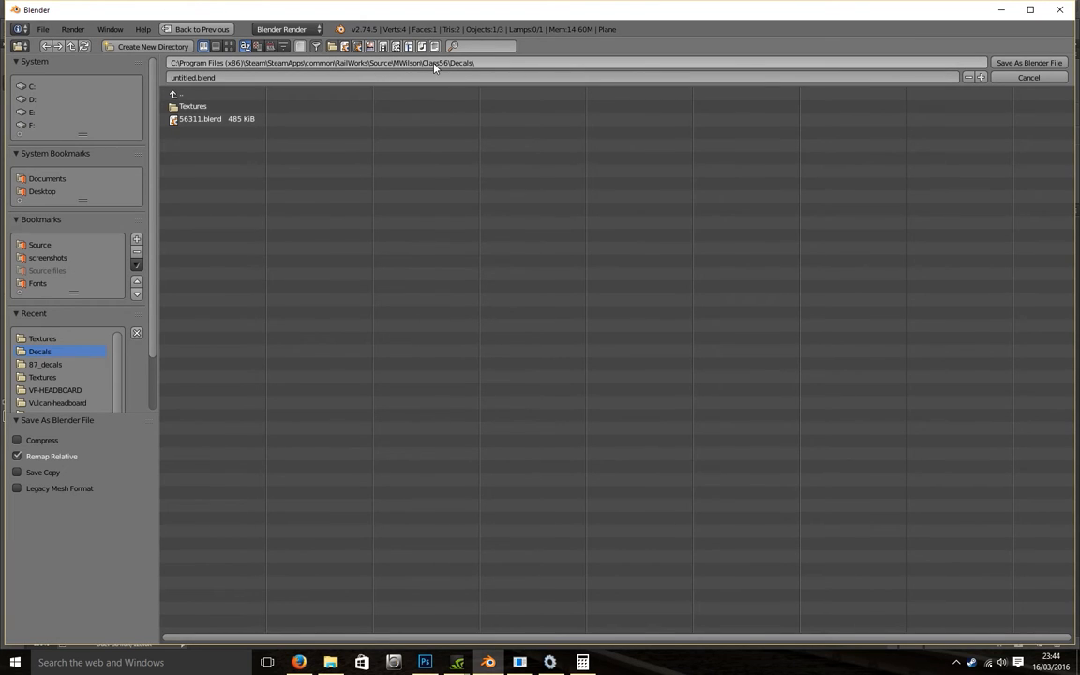
{"action": "left_click", "coordinate": [193, 119]}
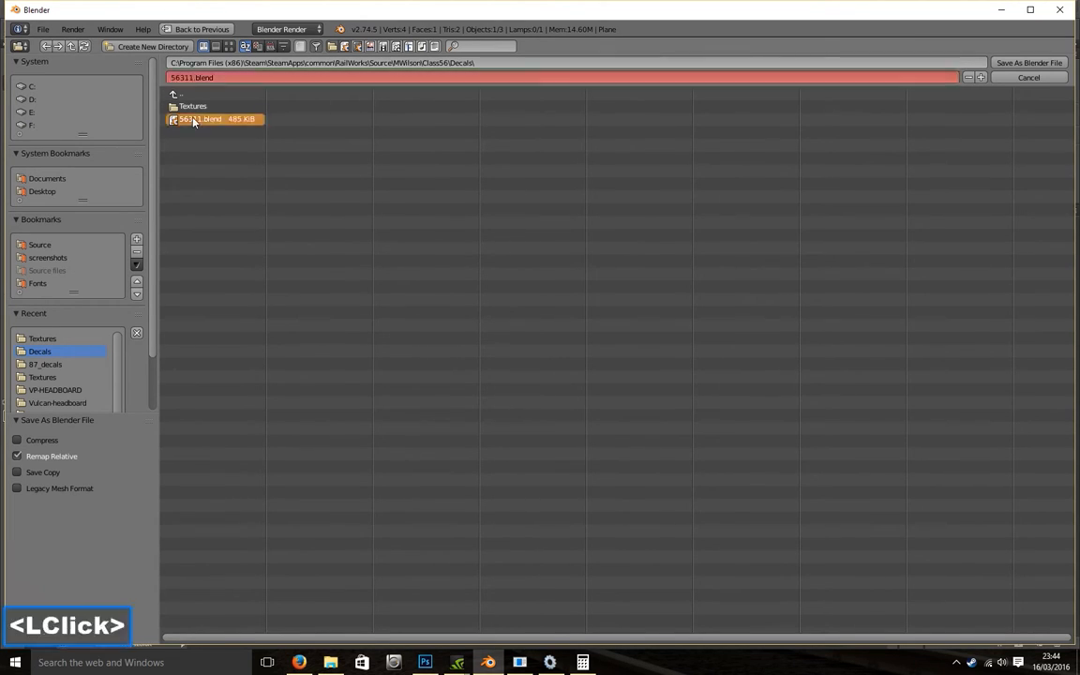
{"action": "left_click", "coordinate": [1028, 63]}
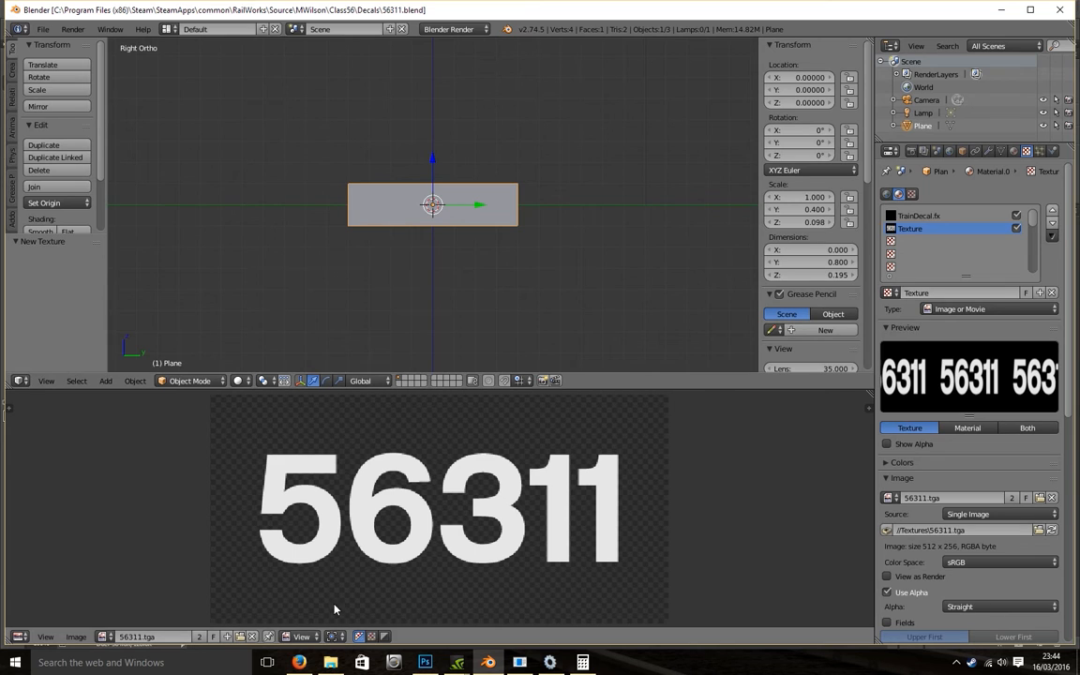
{"action": "left_click", "coordinate": [330, 662]}
{"action": "left_click", "coordinate": [396, 507]}
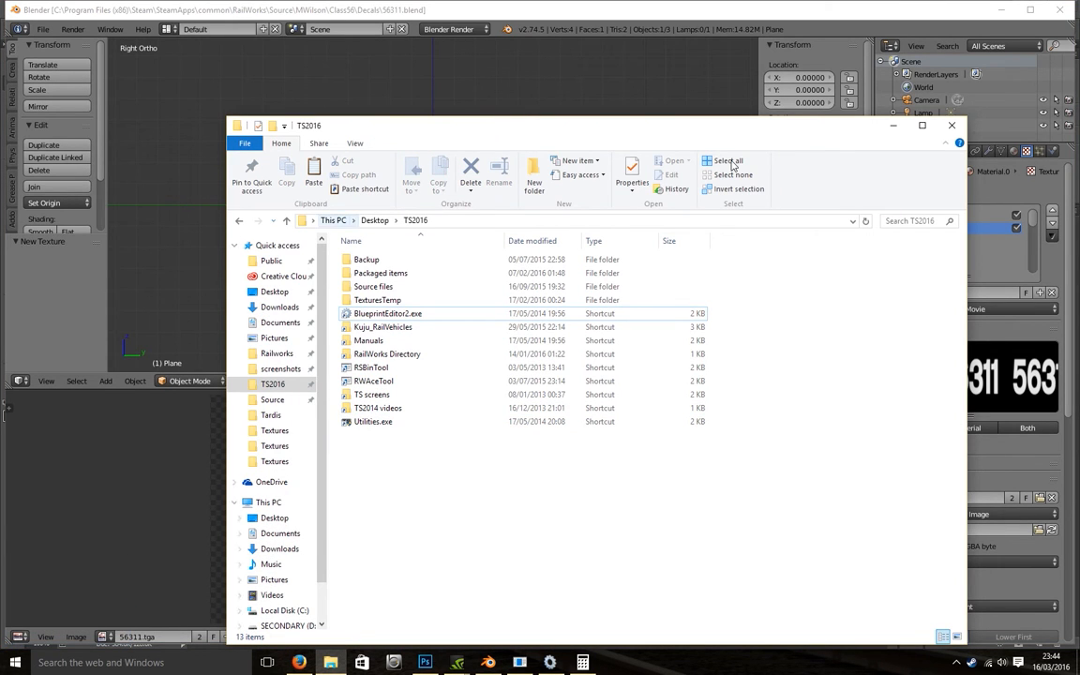
{"action": "left_click", "coordinate": [893, 129]}
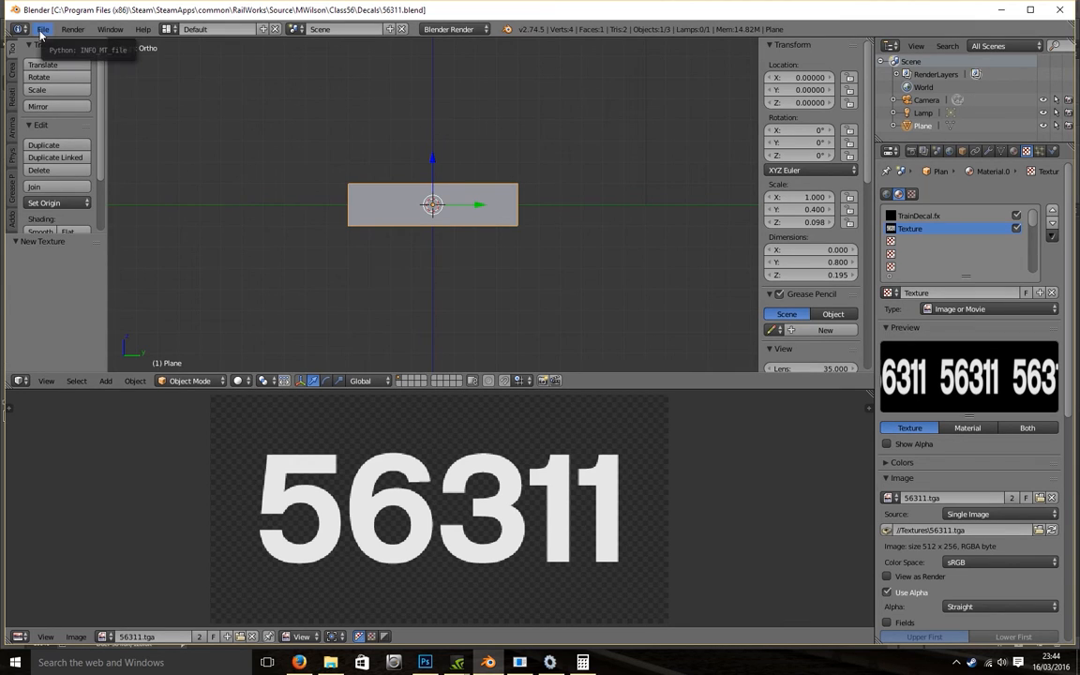
Step: Check the Import-Export add-ons in User Preferences for the IA and IGS Model Format entries, and return to the 3D View
{"action": "left_click", "coordinate": [18, 381]}
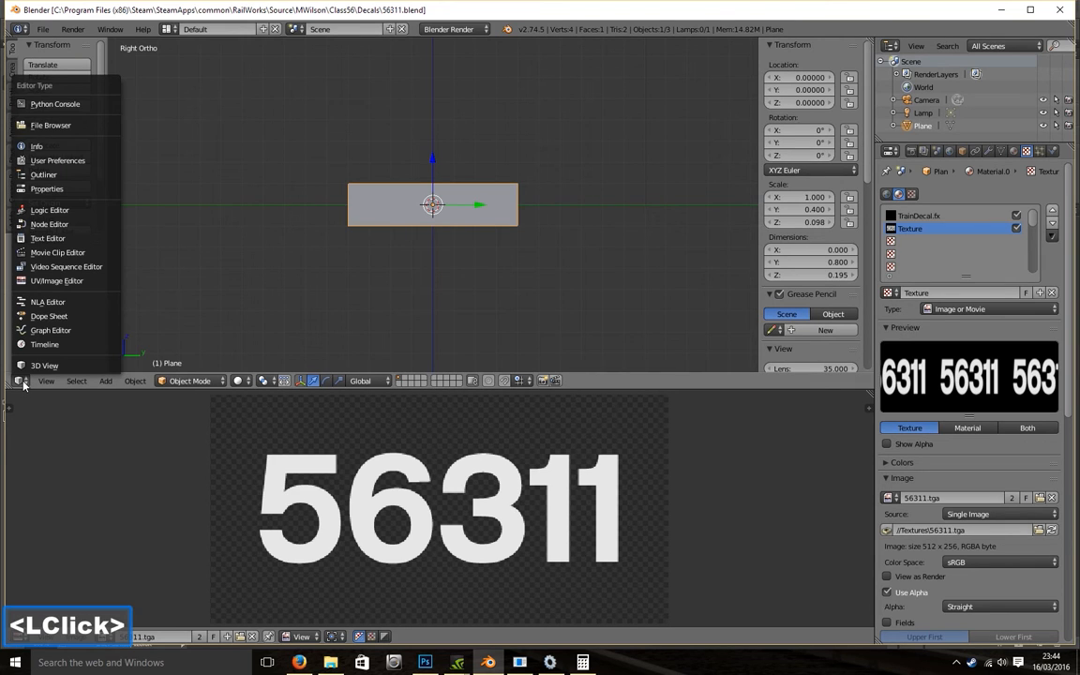
{"action": "left_click", "coordinate": [58, 160]}
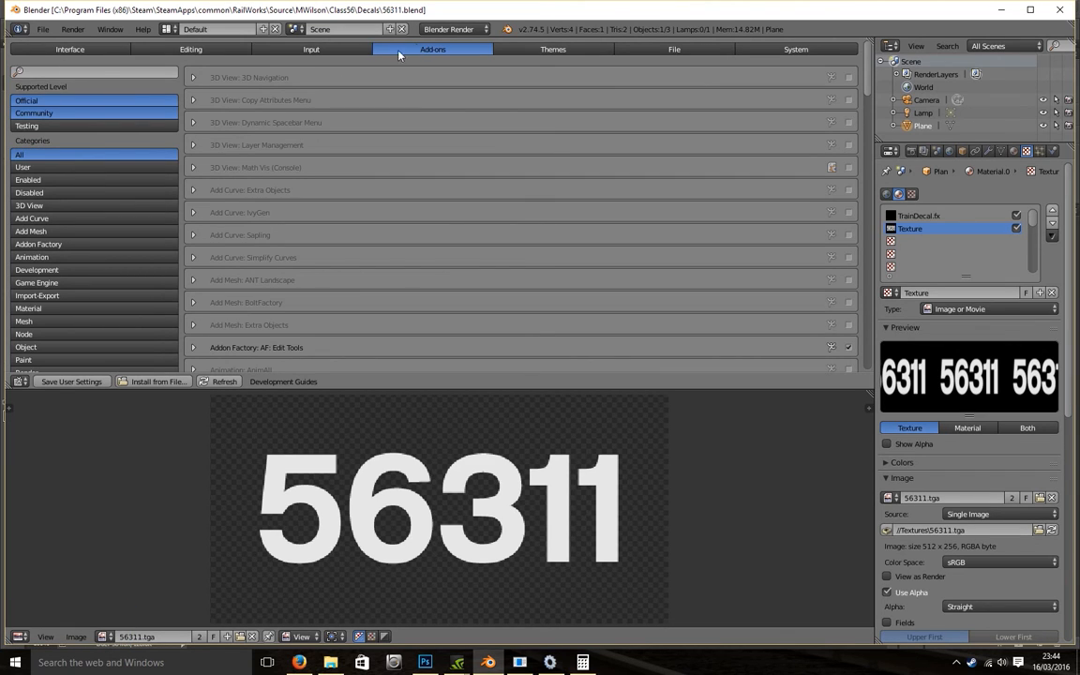
{"action": "left_click", "coordinate": [37, 295]}
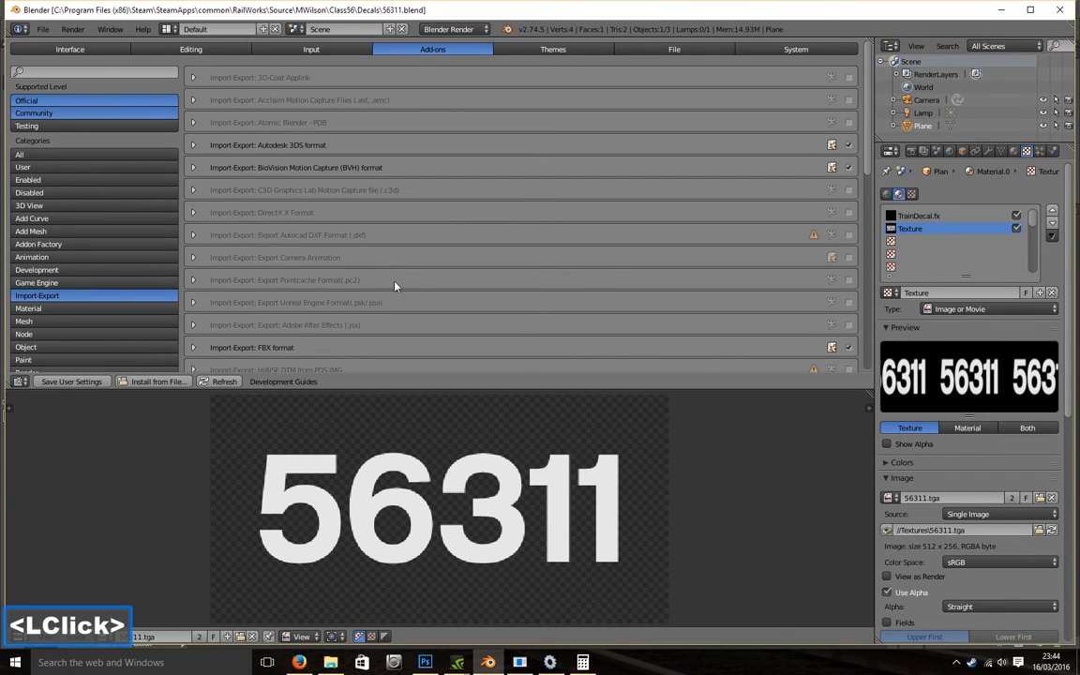
{"action": "scroll", "coordinate": [346, 213], "scroll_direction": "down", "scroll_amount": 6}
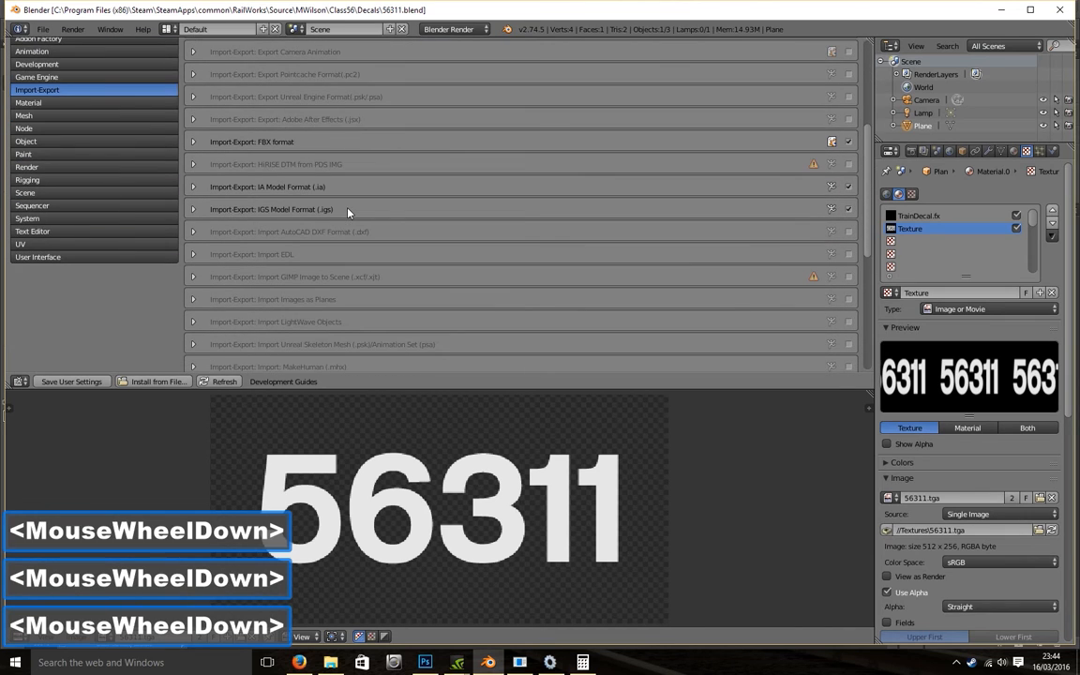
{"action": "scroll", "coordinate": [347, 213], "scroll_direction": "down", "scroll_amount": 1}
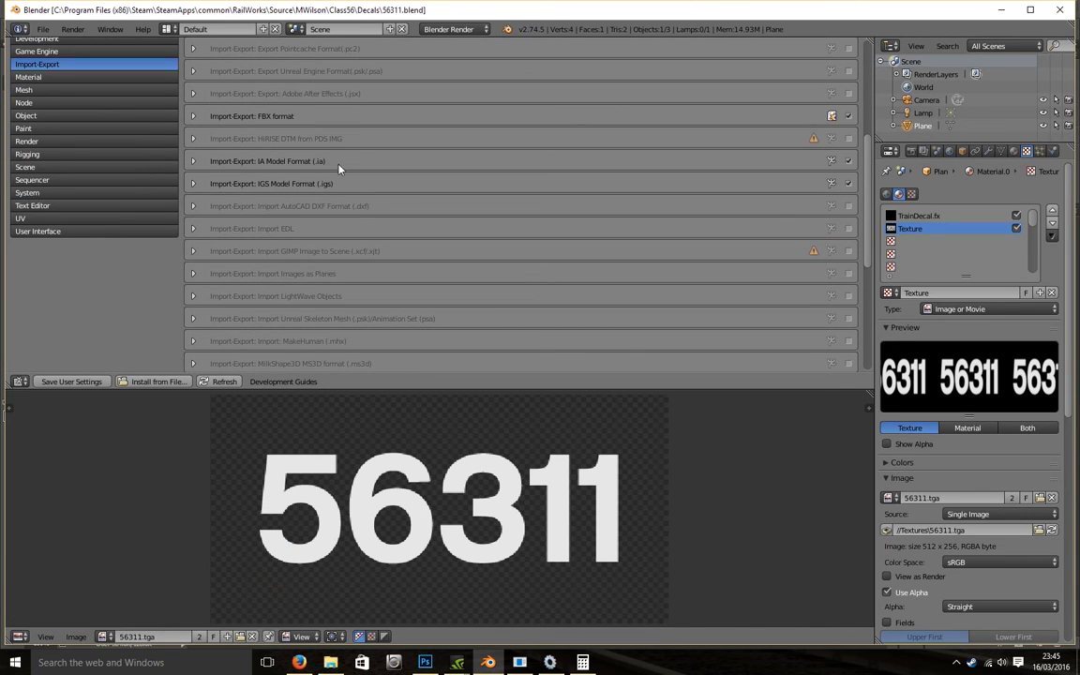
{"action": "left_click", "coordinate": [293, 179]}
{"action": "scroll", "coordinate": [328, 271], "scroll_direction": "up", "scroll_amount": 5}
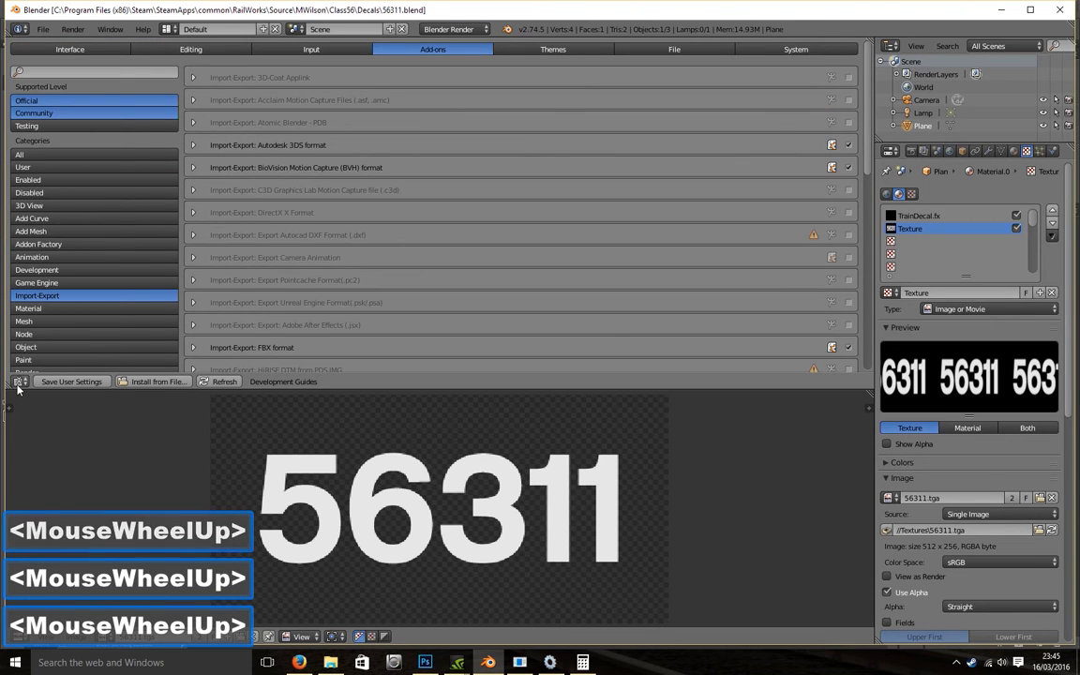
{"action": "left_click", "coordinate": [16, 381]}
{"action": "left_click", "coordinate": [47, 330]}
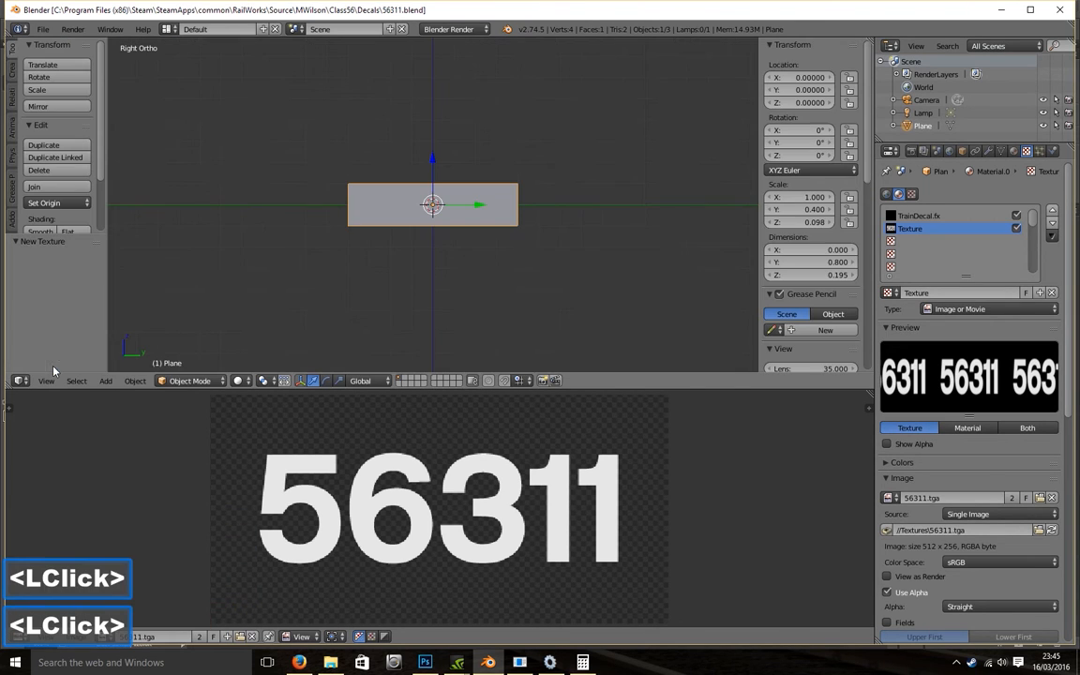
{"action": "left_click", "coordinate": [43, 29]}
{"action": "mouse_move", "coordinate": [94, 274]}
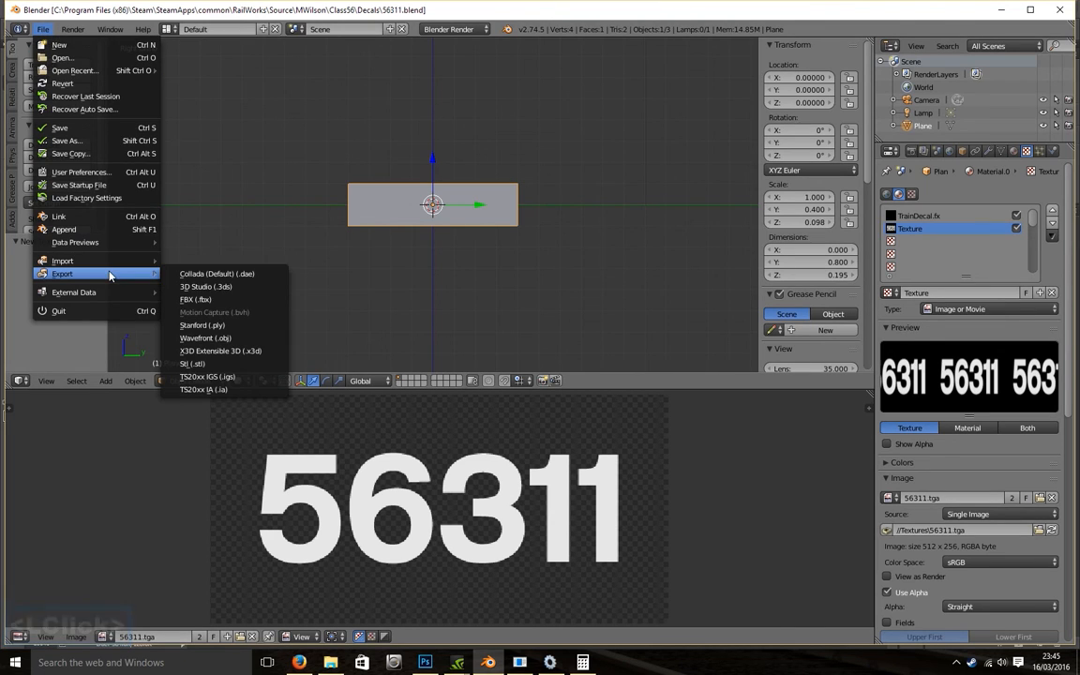
{"action": "left_click", "coordinate": [204, 379]}
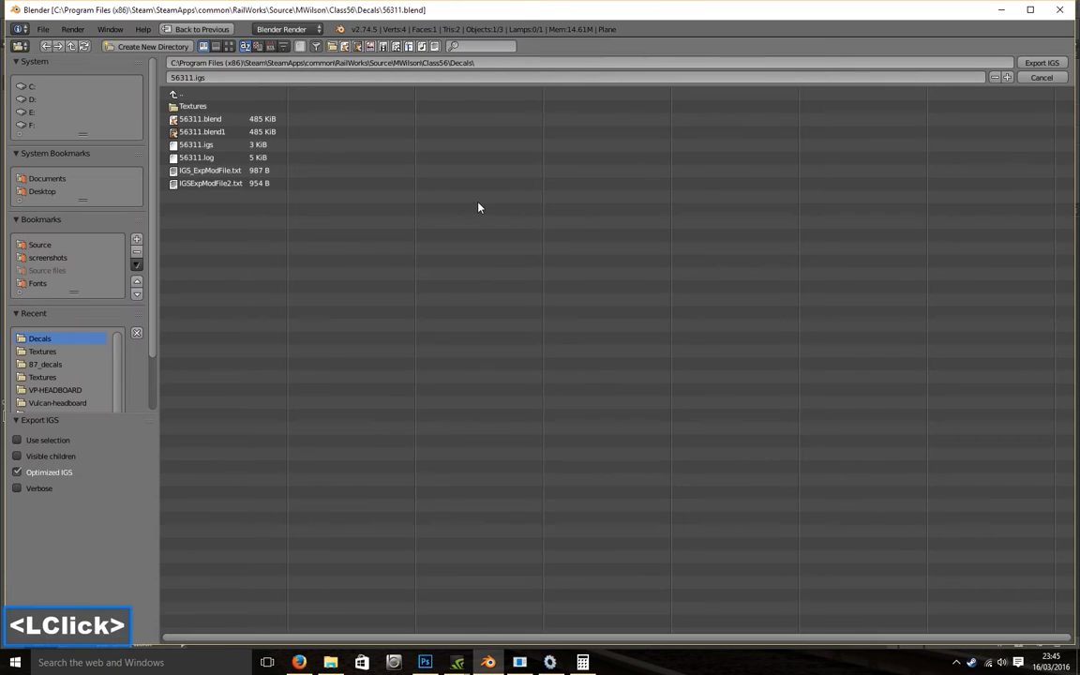
{"action": "left_click", "coordinate": [1041, 78]}
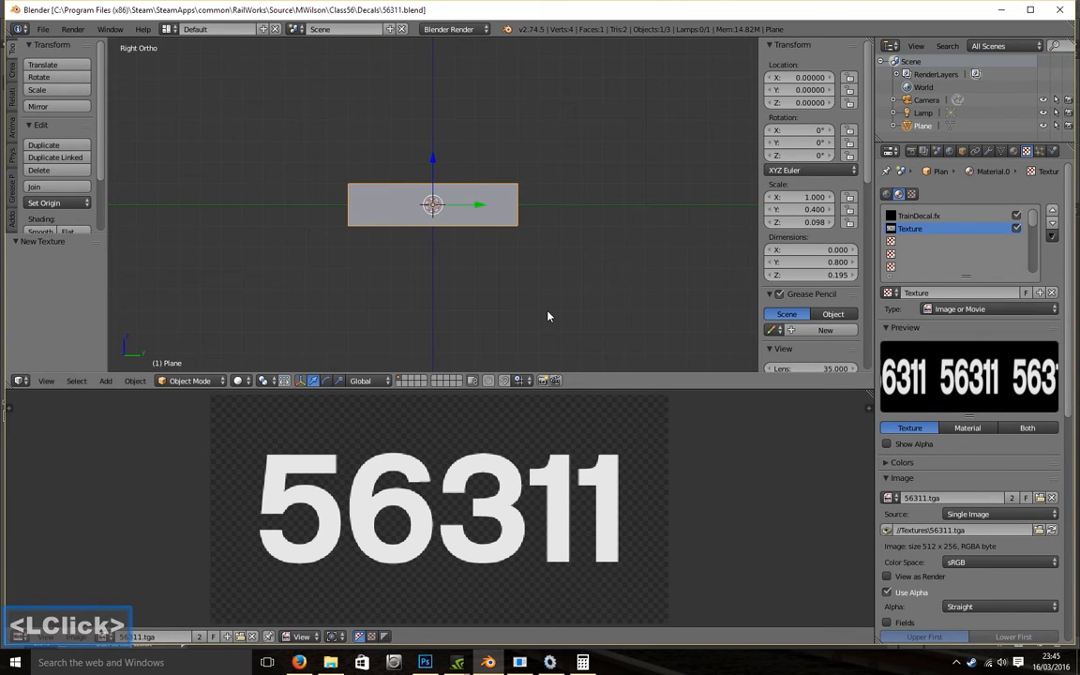
Step: Switch to RWAceTool, convert 56311.tga from the Decals\Textures folder to 56311.ace, and return to Blender
{"action": "left_click", "coordinate": [521, 662]}
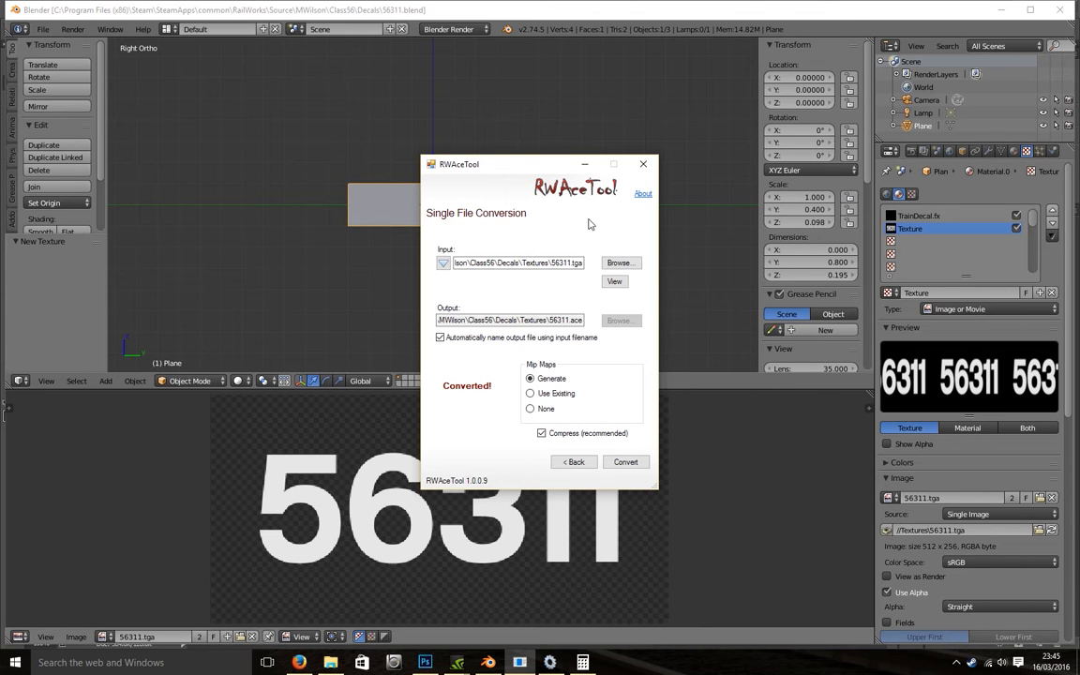
{"action": "left_click", "coordinate": [619, 263]}
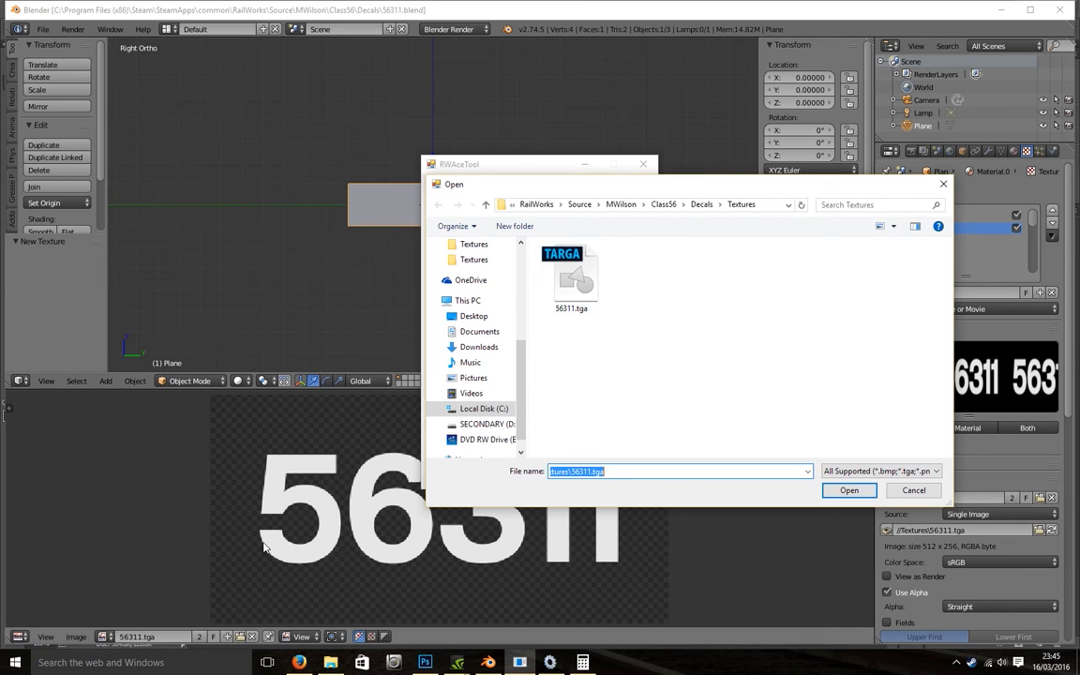
{"action": "double_click", "coordinate": [565, 285]}
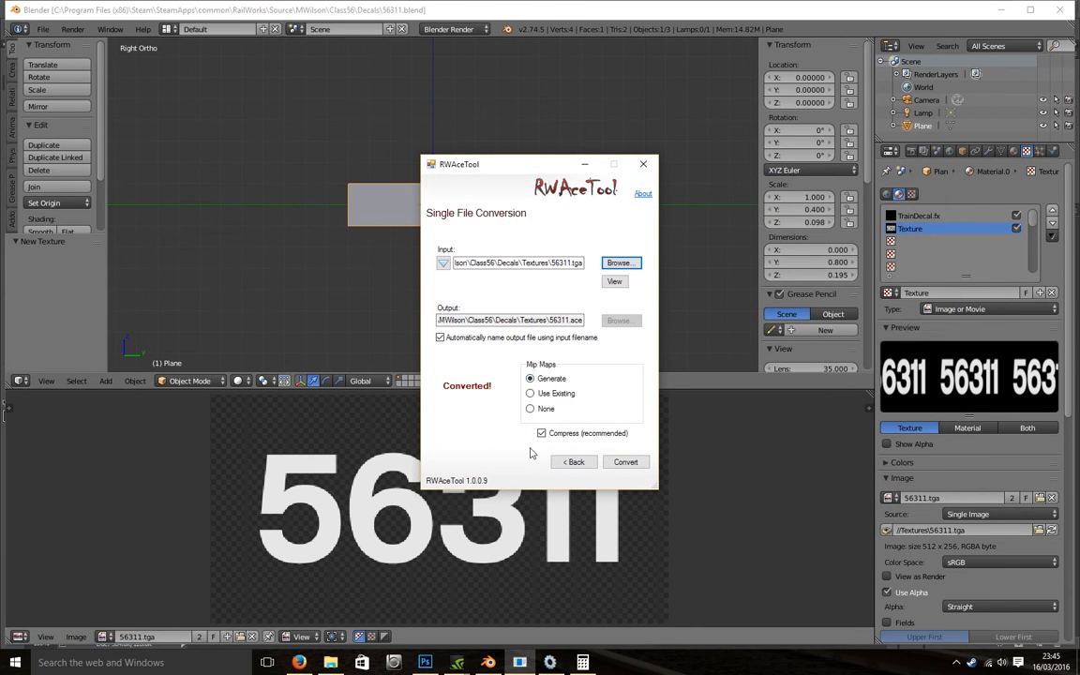
{"action": "left_click", "coordinate": [618, 464]}
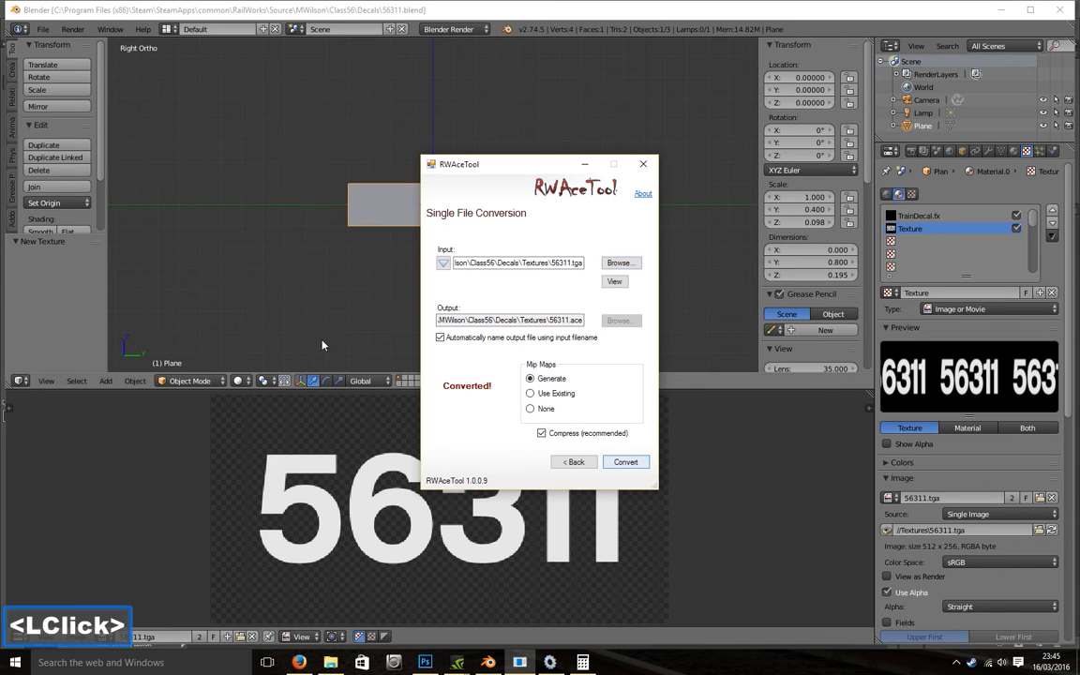
{"action": "left_click", "coordinate": [386, 460]}
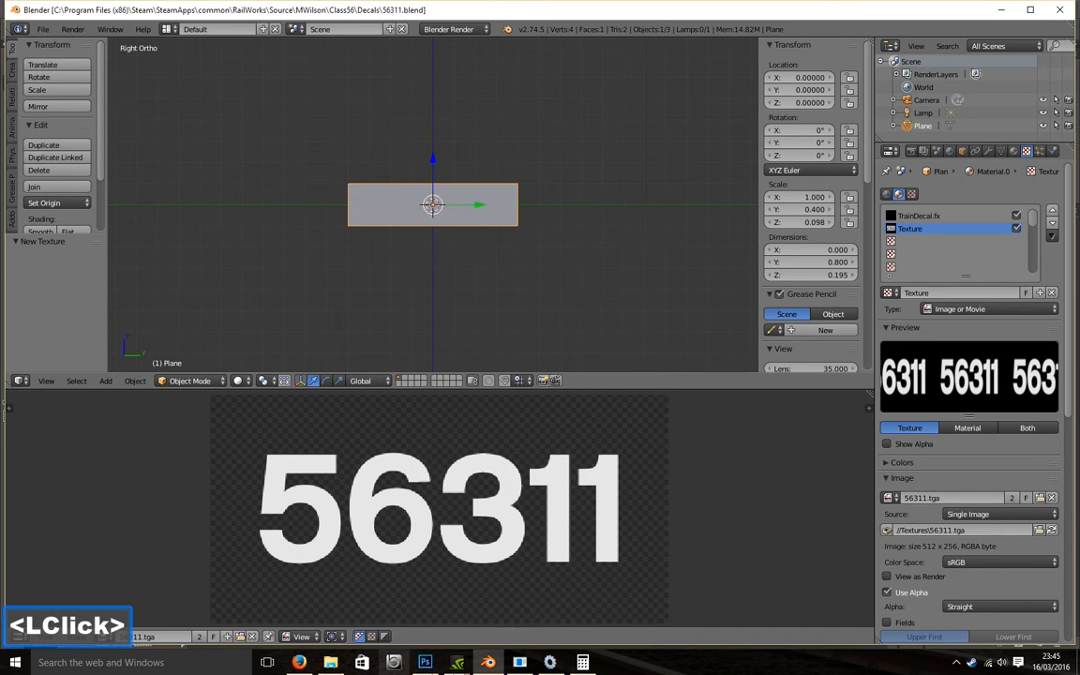
Step: Switch to Blueprint Editor 2 and create a scenery blueprint from 56311.igs in the Class56\Decals folder
{"action": "left_click", "coordinate": [552, 663]}
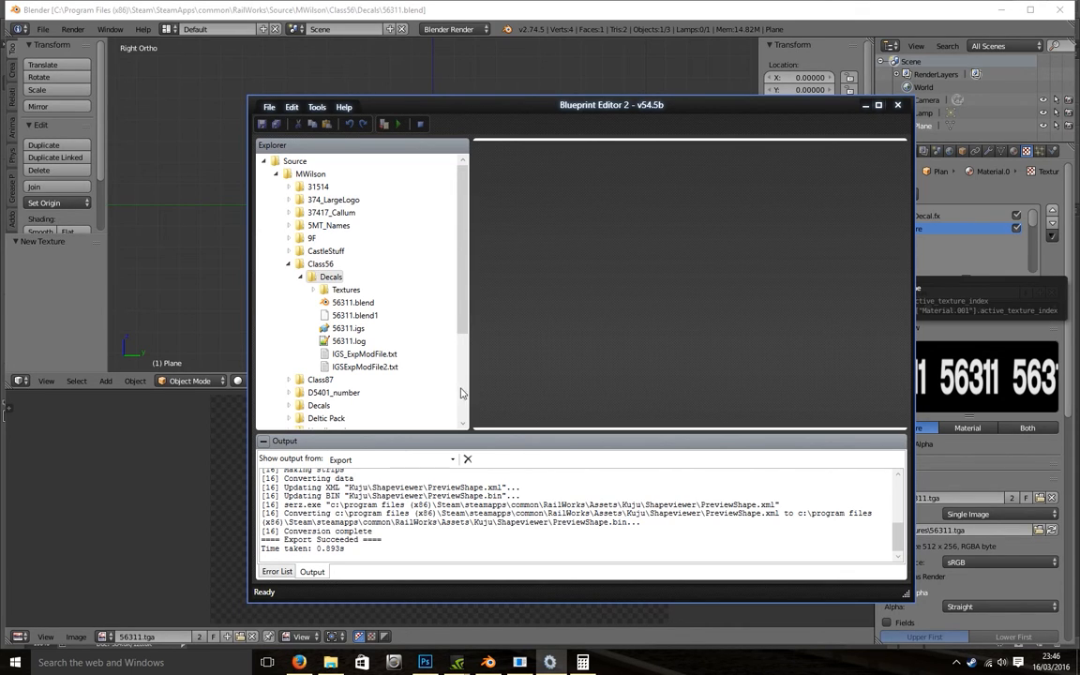
{"action": "left_click", "coordinate": [349, 330]}
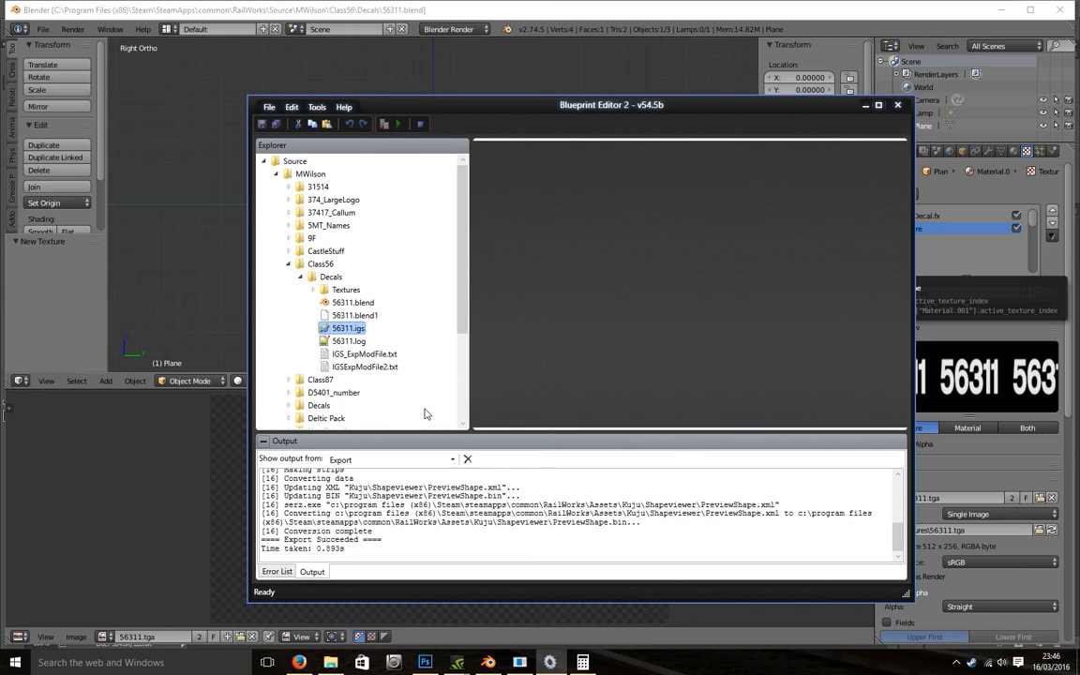
{"action": "left_click", "coordinate": [357, 354]}
{"action": "left_click", "coordinate": [356, 370]}
{"action": "left_click_drag", "start_coordinate": [356, 357], "coordinate": [358, 370]}
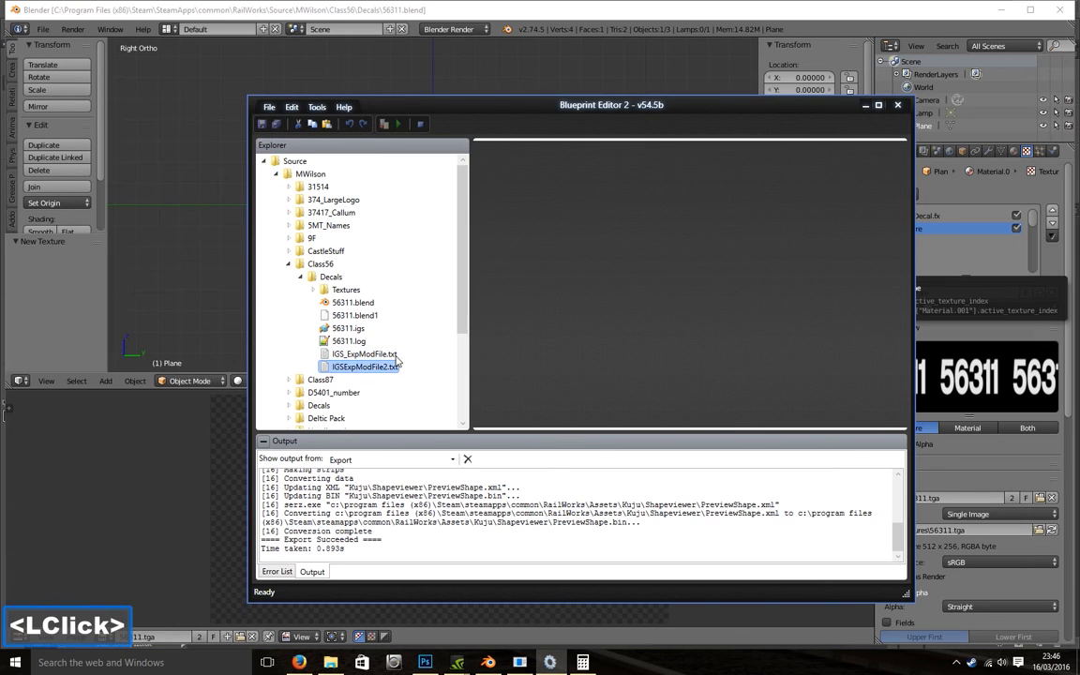
{"action": "left_click", "coordinate": [347, 330]}
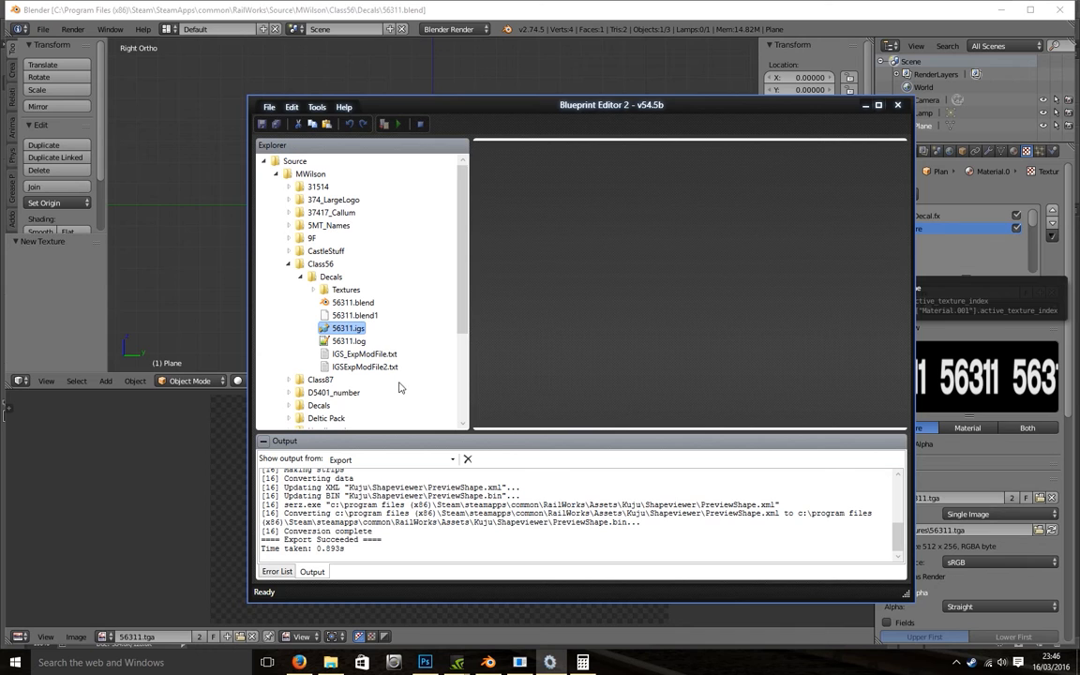
{"action": "right_click", "coordinate": [353, 330]}
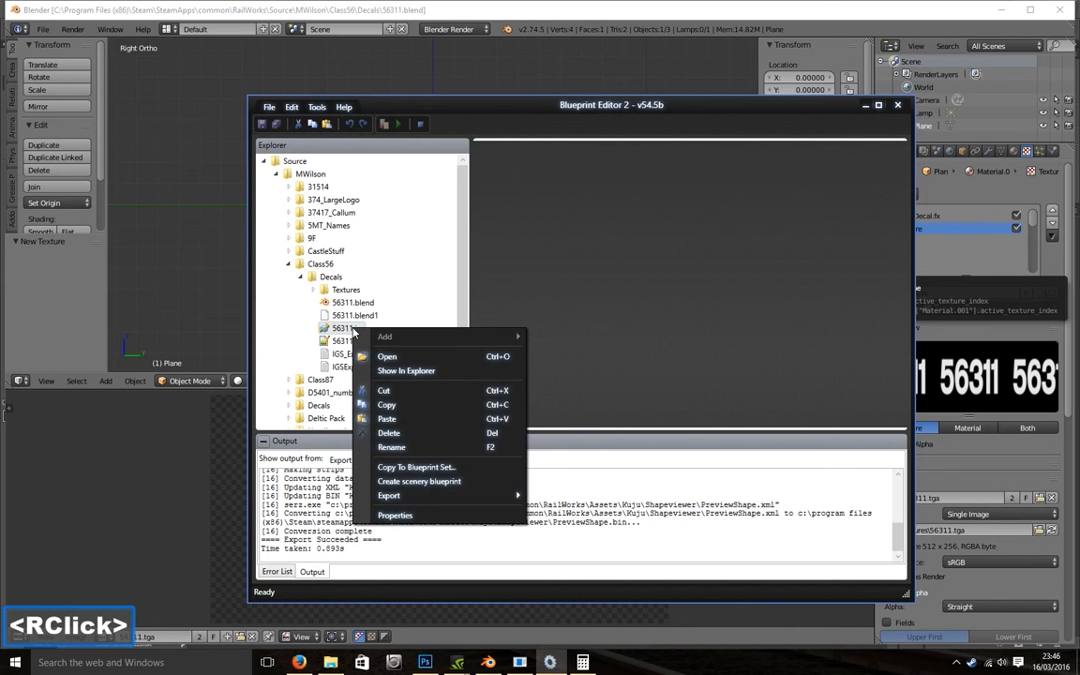
{"action": "left_click", "coordinate": [419, 481]}
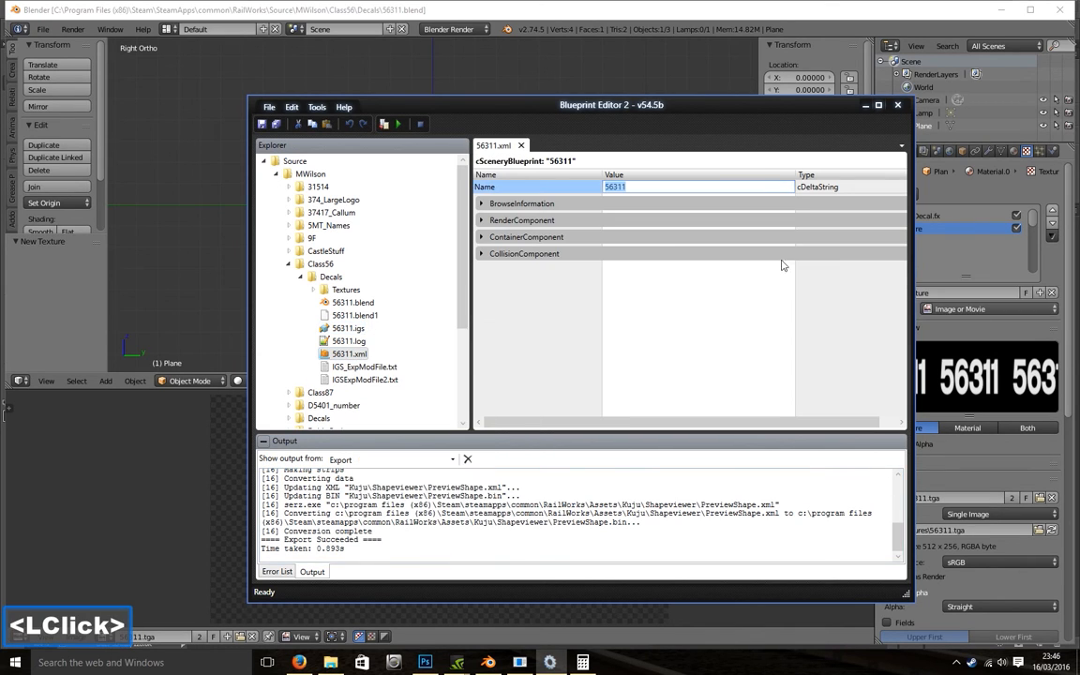
Step: Set the scenery blueprint's name to 56311_number and expand its BrowseInformation section
{"action": "left_click", "coordinate": [646, 185]}
{"action": "type", "text": "_number"}
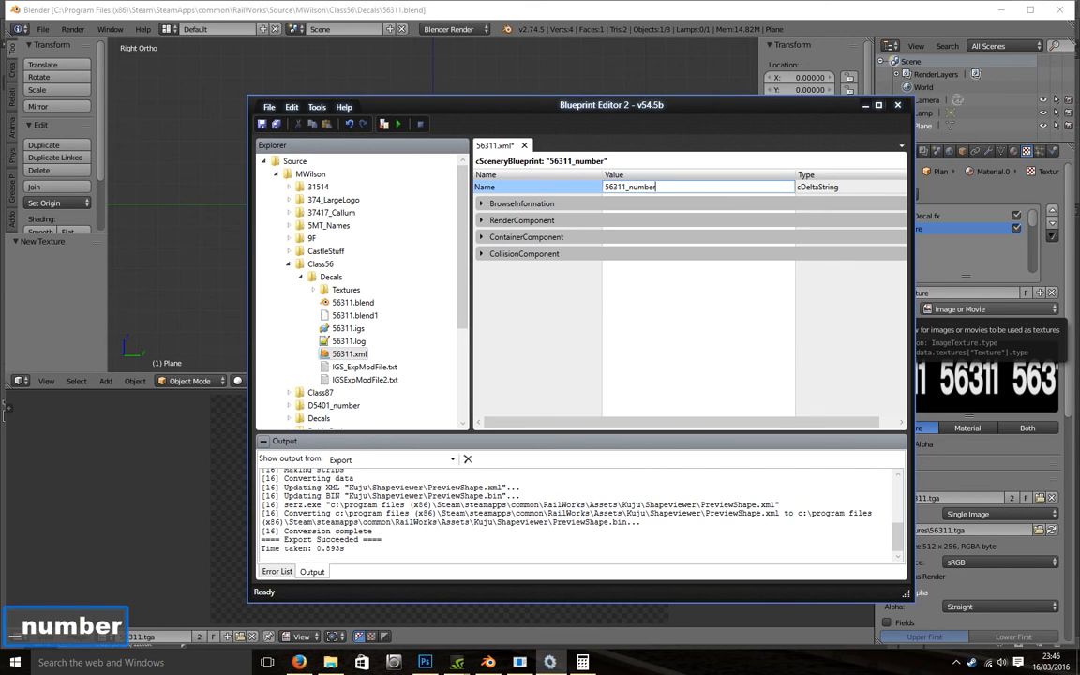
{"action": "key", "text": "Return"}
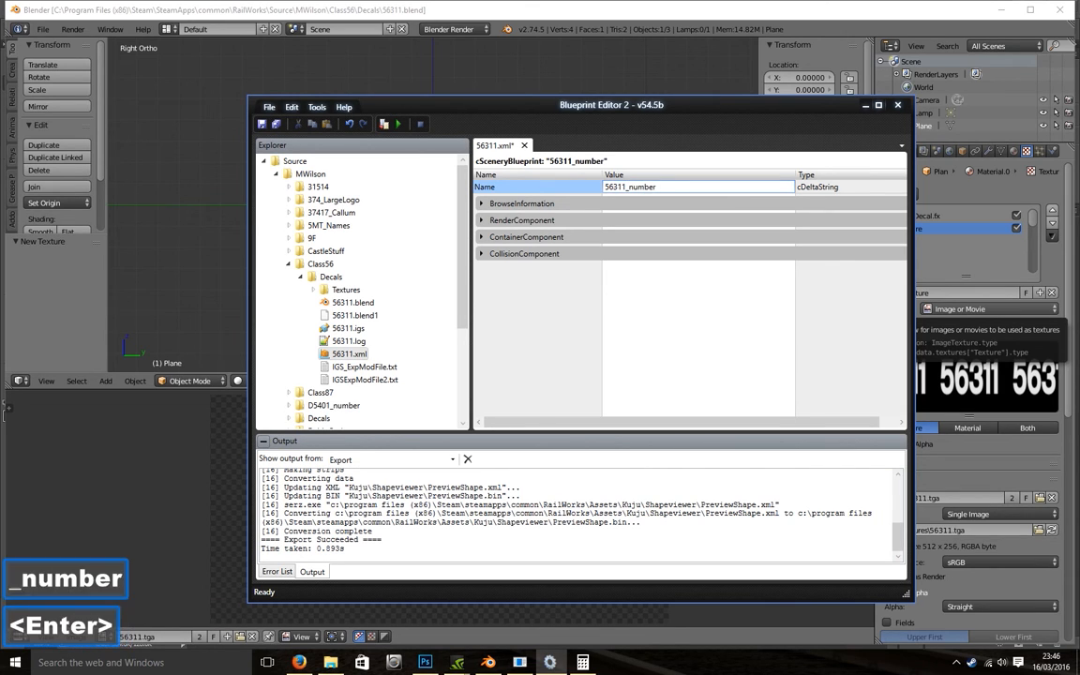
{"action": "left_click", "coordinate": [492, 204]}
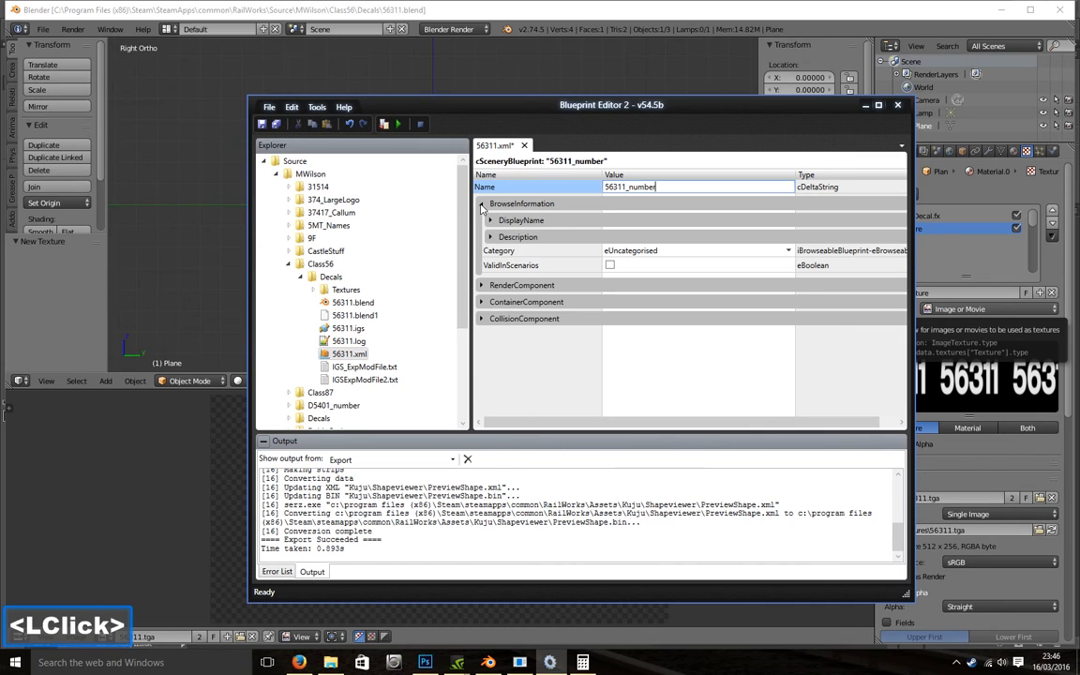
Step: Set the 56311_number blueprint's Category to eMisc and enable ValidInScenarios
{"action": "left_click", "coordinate": [678, 253]}
{"action": "left_click", "coordinate": [656, 404]}
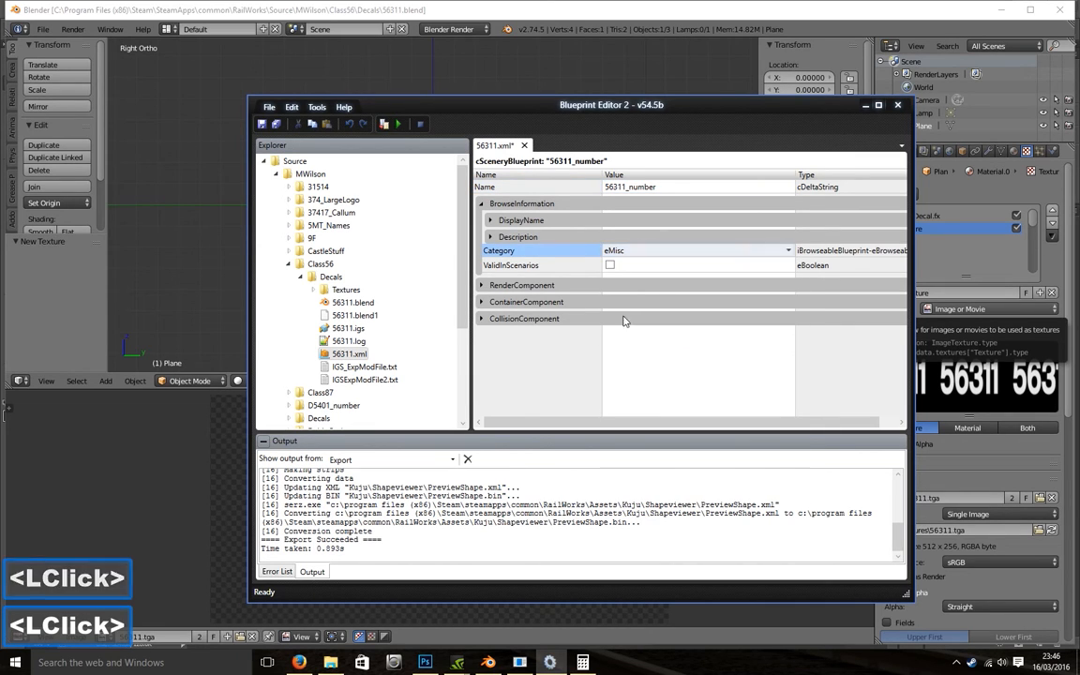
{"action": "left_click", "coordinate": [611, 266]}
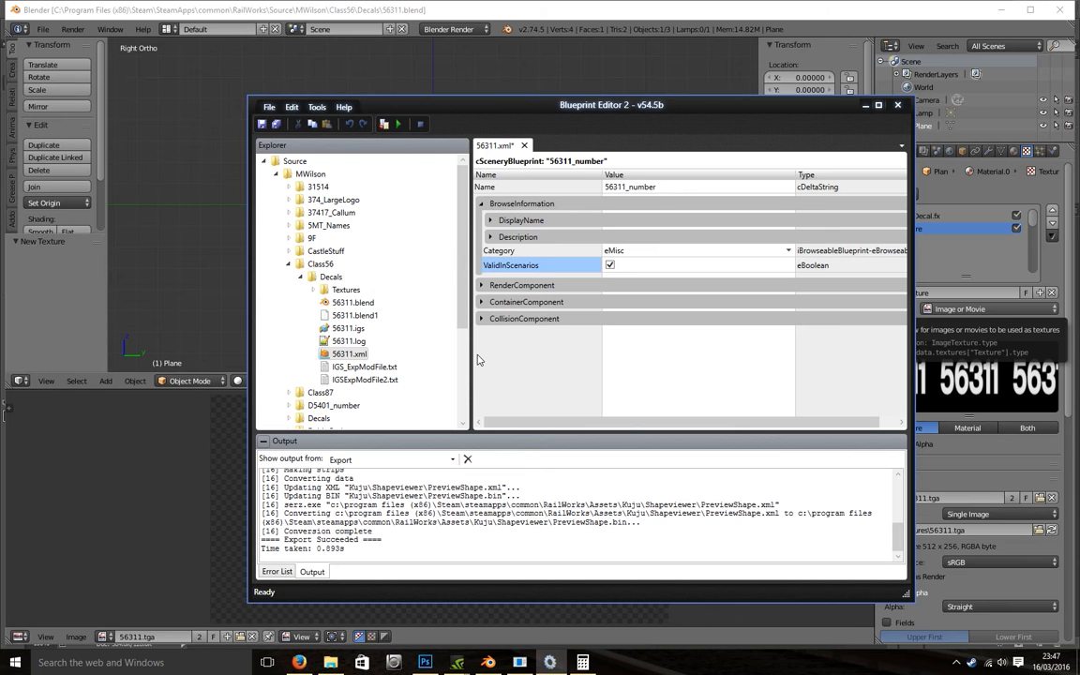
Step: Preview the 56311_number blueprint in Train Simulator and raise the decal fully above the ground
{"action": "key", "text": "F8"}
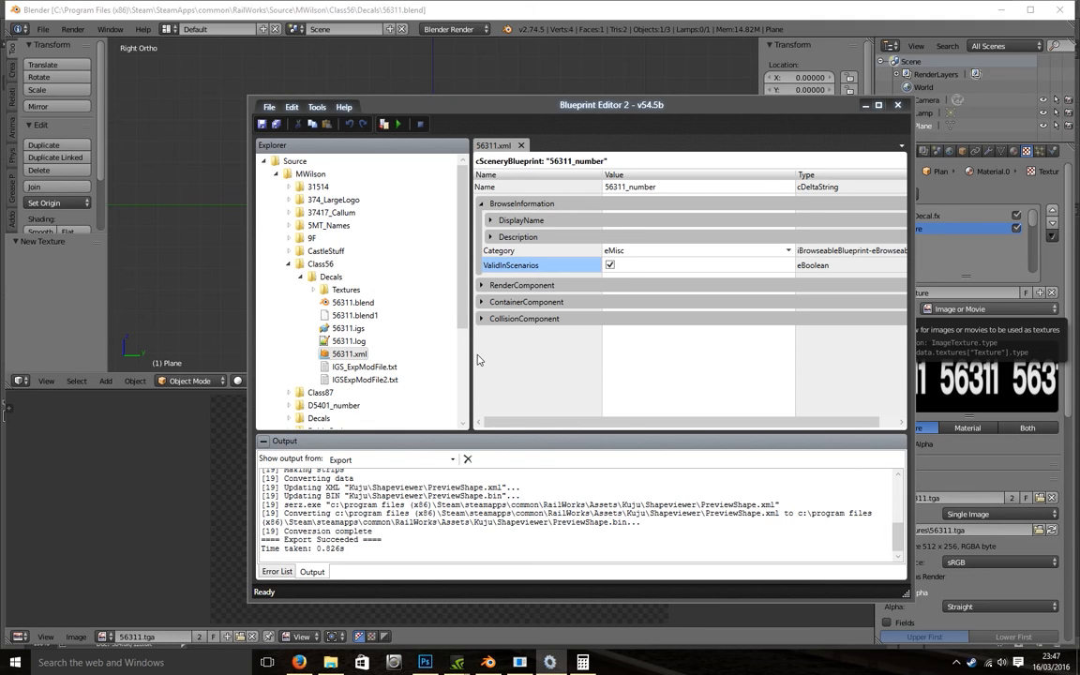
{"action": "key", "text": "ctrl+bracketleft"}
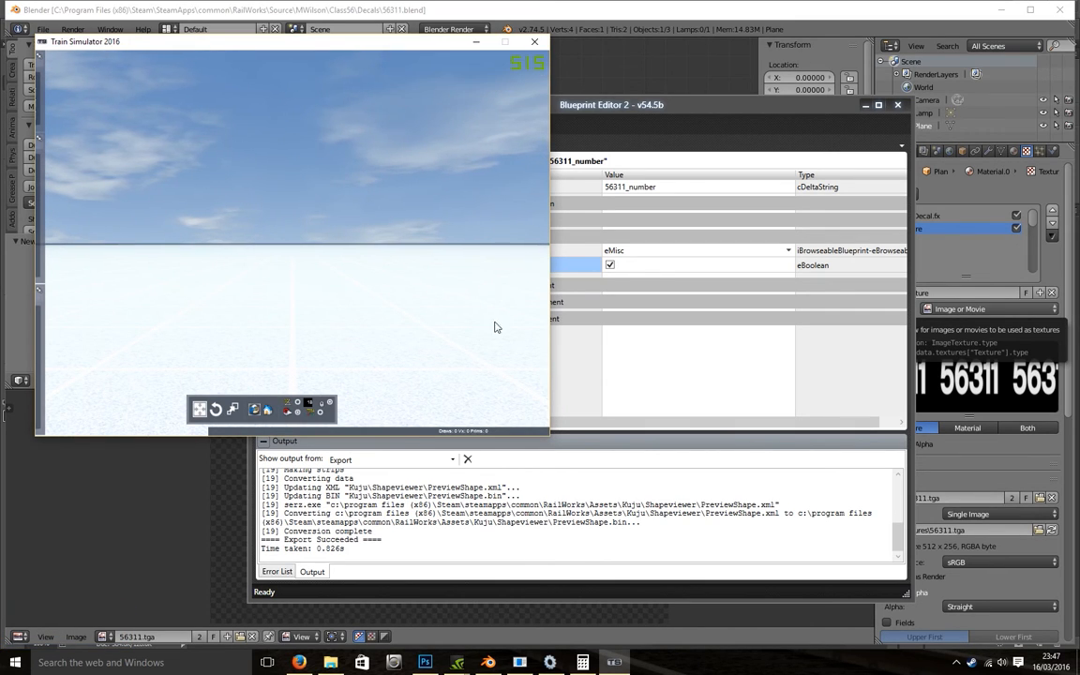
{"action": "right_click_drag", "start_coordinate": [460, 278], "coordinate": [358, 218]}
{"action": "key", "text": "ctrl+Down"}
{"action": "key", "text": "Down"}
{"action": "key", "text": "Down"}
{"action": "key", "text": "ctrl+Down"}
{"action": "left_click", "coordinate": [355, 256]}
{"action": "left_click", "coordinate": [340, 190]}
{"action": "key", "text": "Up"}
{"action": "key", "text": "Up"}
{"action": "key", "text": "Right"}
{"action": "right_click_drag", "start_coordinate": [396, 246], "coordinate": [379, 258]}
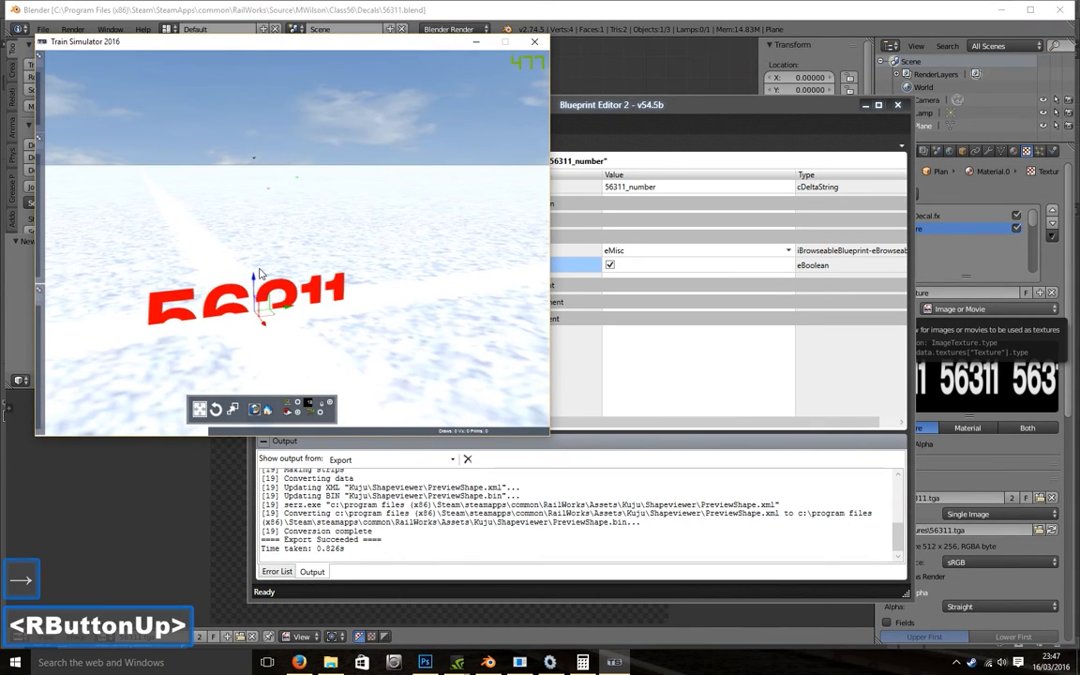
{"action": "left_click_drag", "start_coordinate": [252, 284], "coordinate": [250, 191]}
{"action": "right_click", "coordinate": [377, 328]}
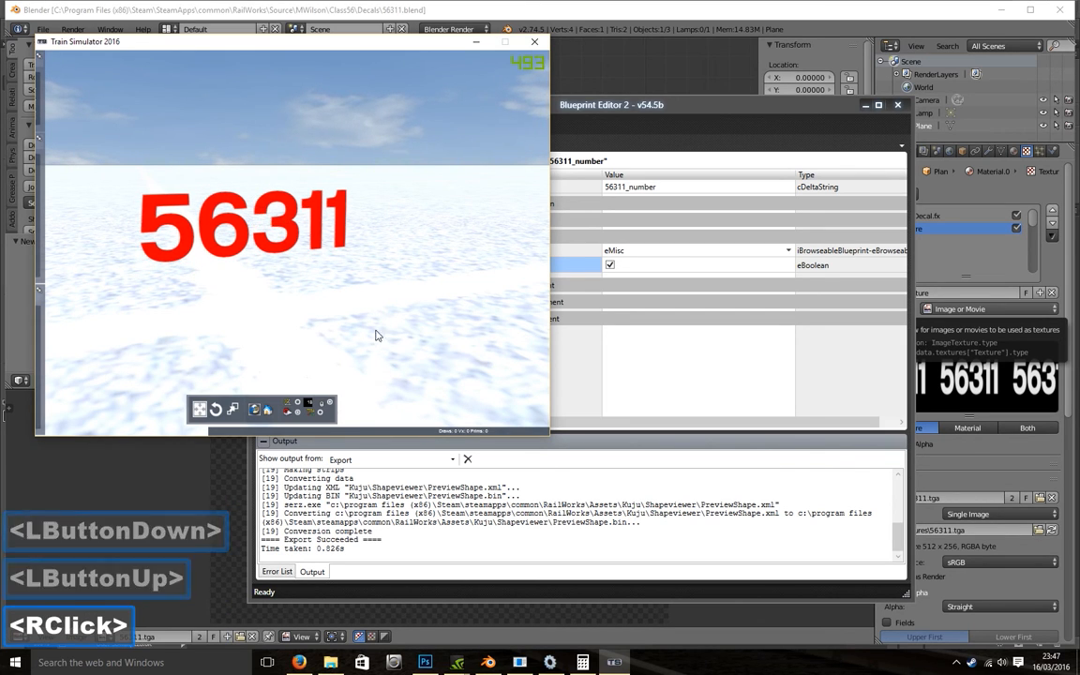
Step: Examine the raised 56311 decal from several angles, including from below, in the preview
{"action": "right_click_drag", "start_coordinate": [384, 327], "coordinate": [347, 317]}
{"action": "key", "text": "Up"}
{"action": "key", "text": "Down"}
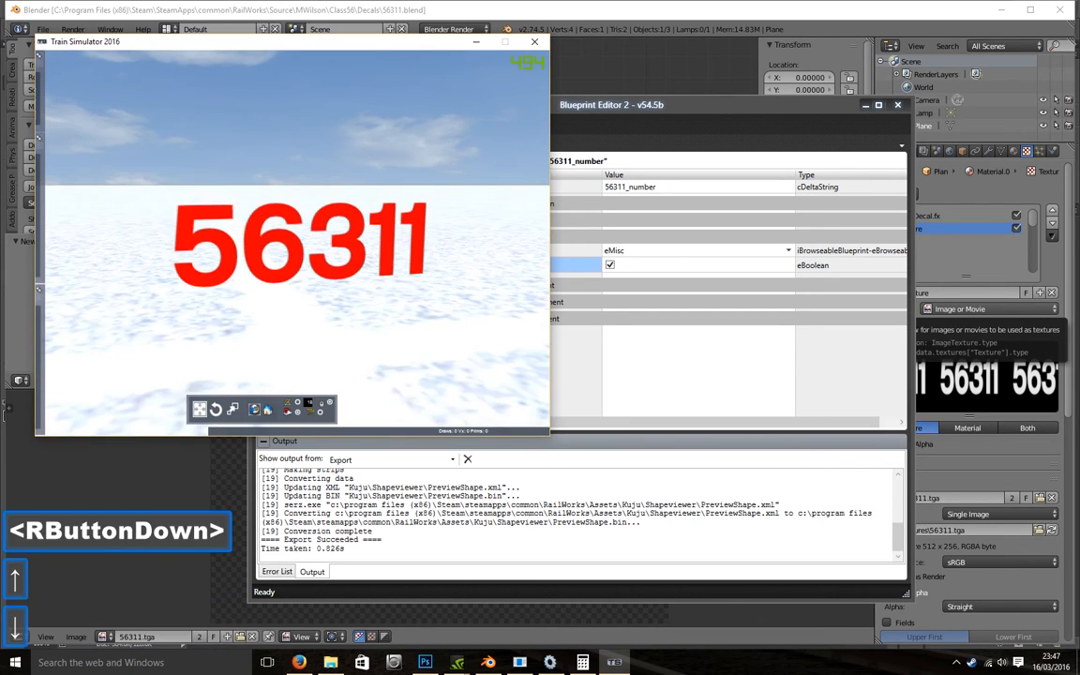
{"action": "key", "text": "ctrl+Down"}
{"action": "right_click_drag", "start_coordinate": [366, 257], "coordinate": [362, 409]}
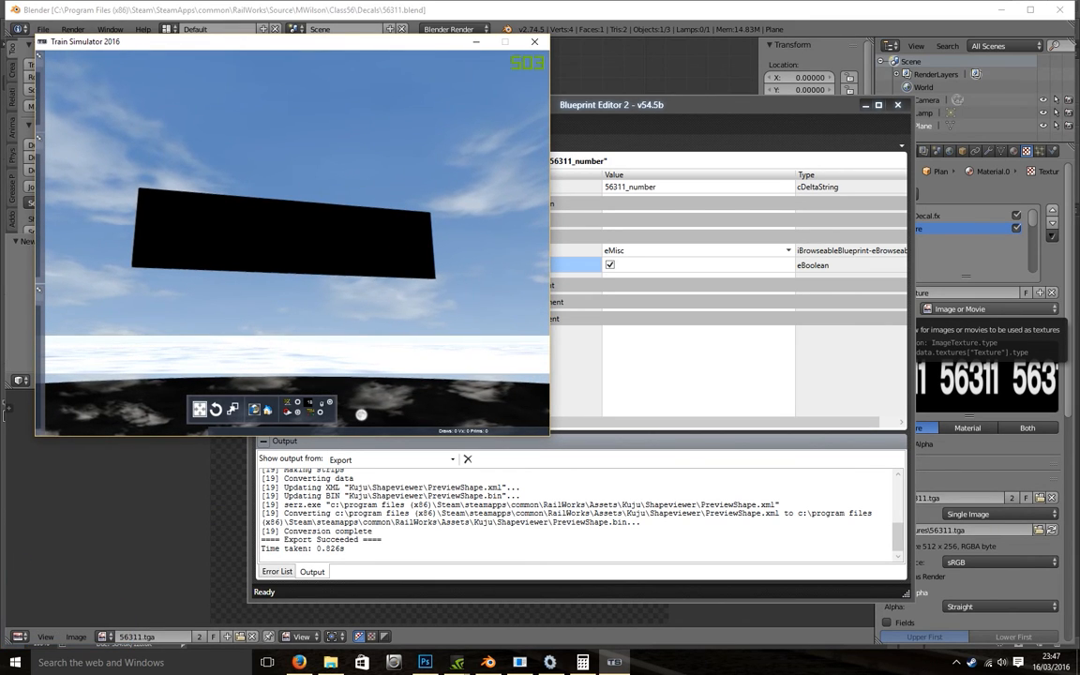
{"action": "right_click_drag", "start_coordinate": [361, 414], "coordinate": [359, 414]}
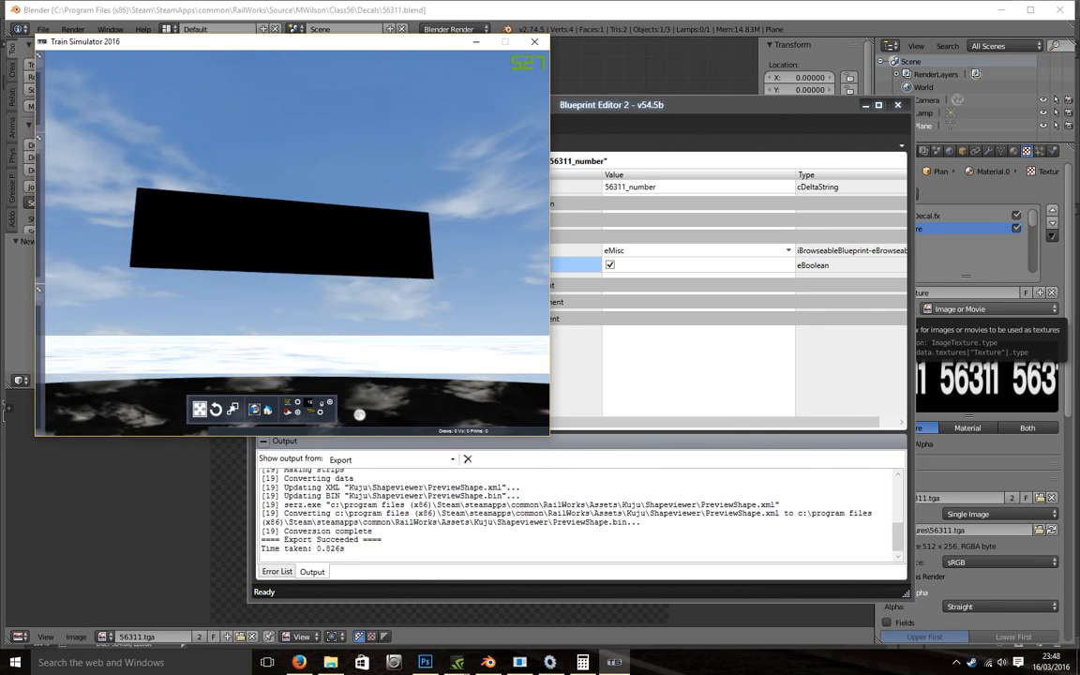
{"action": "key", "text": "ctrl+Up"}
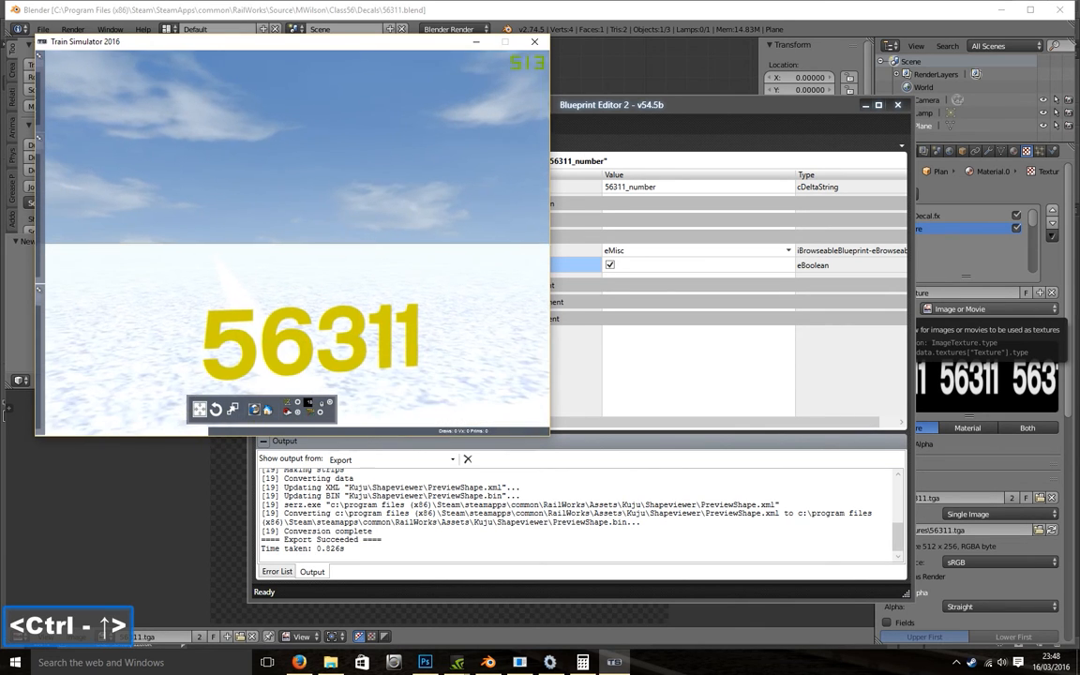
{"action": "key", "text": "Right"}
{"action": "key", "text": "Right"}
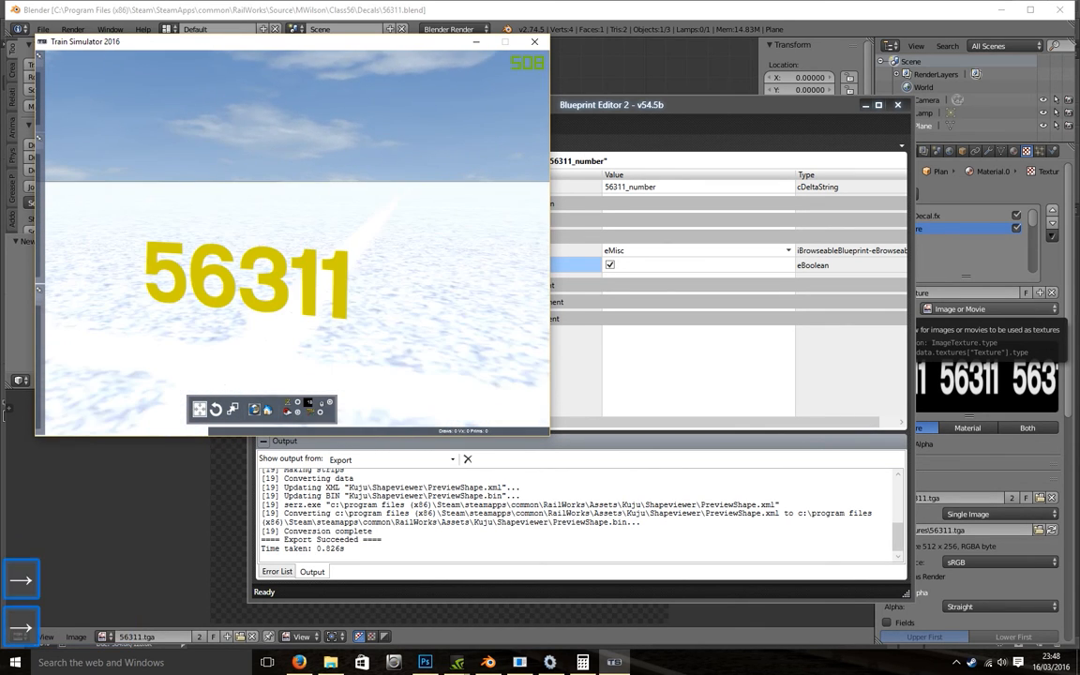
{"action": "right_click_drag", "start_coordinate": [390, 352], "coordinate": [391, 352]}
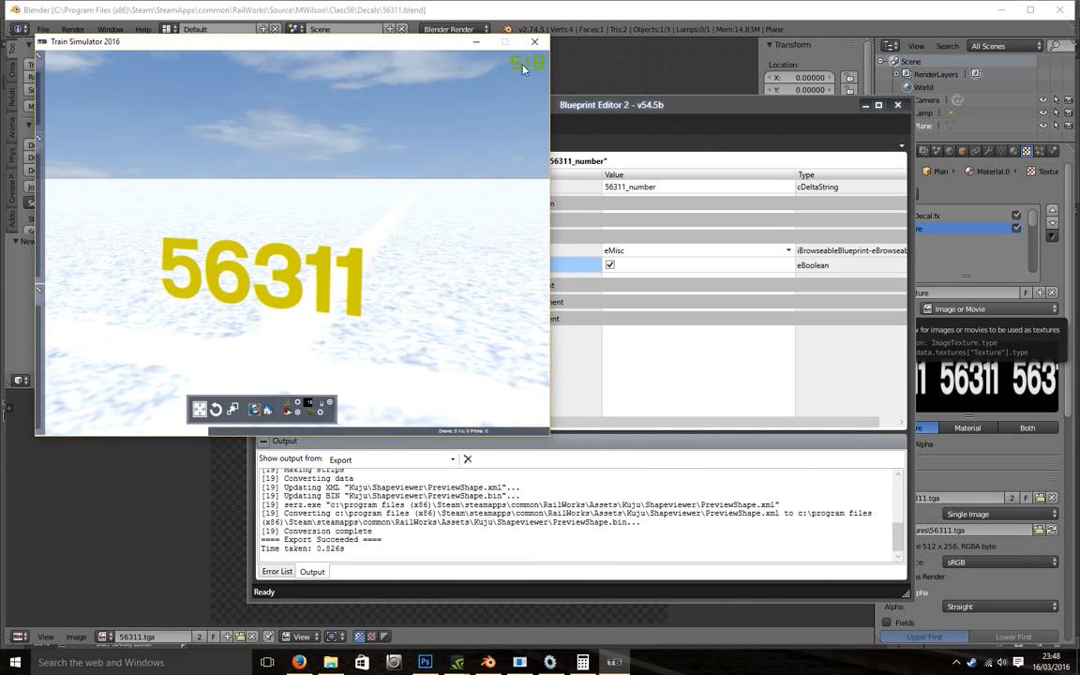
Step: Close the Train Simulator preview, export the 56311_number blueprint, and minimise Blueprint Editor 2
{"action": "left_click", "coordinate": [535, 41]}
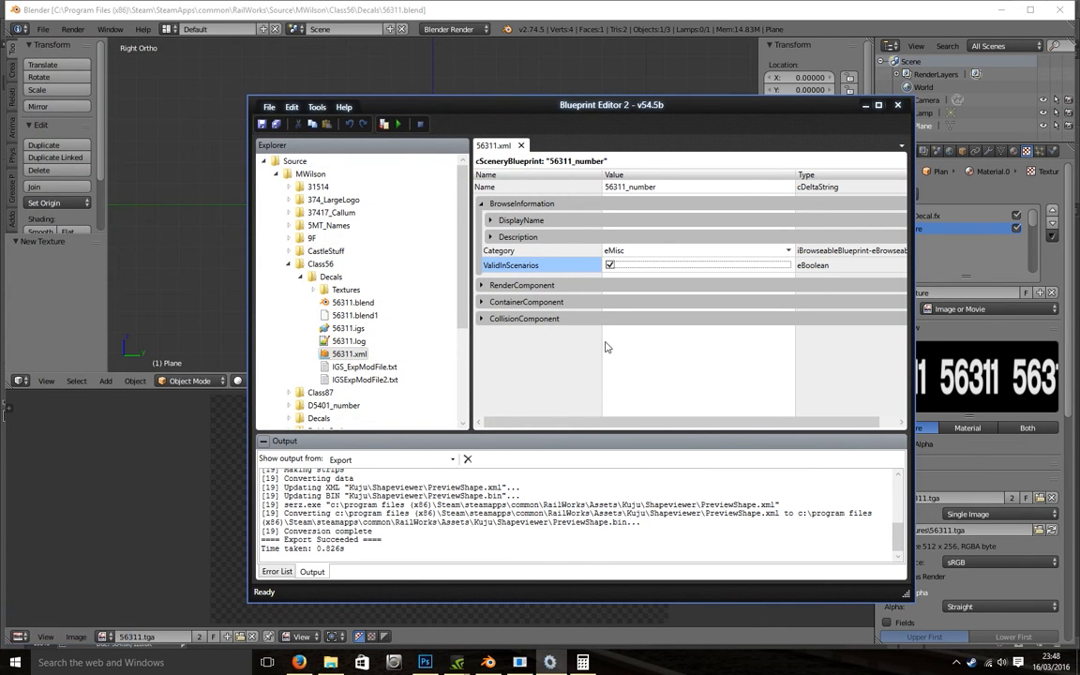
{"action": "key", "text": "F7"}
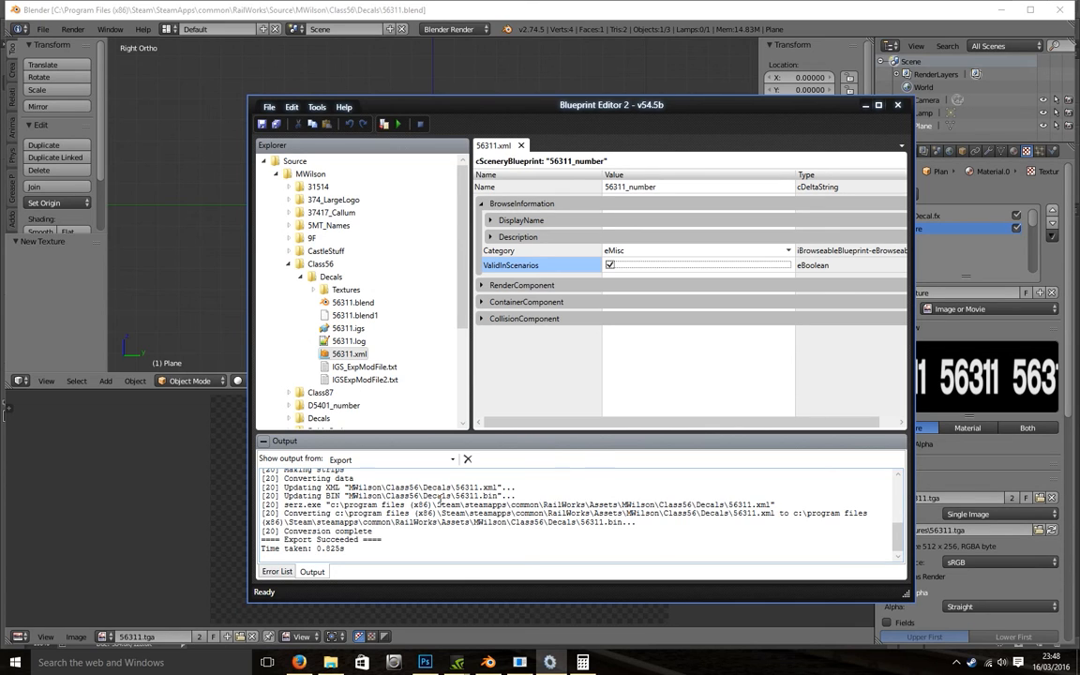
{"action": "left_click", "coordinate": [867, 105]}
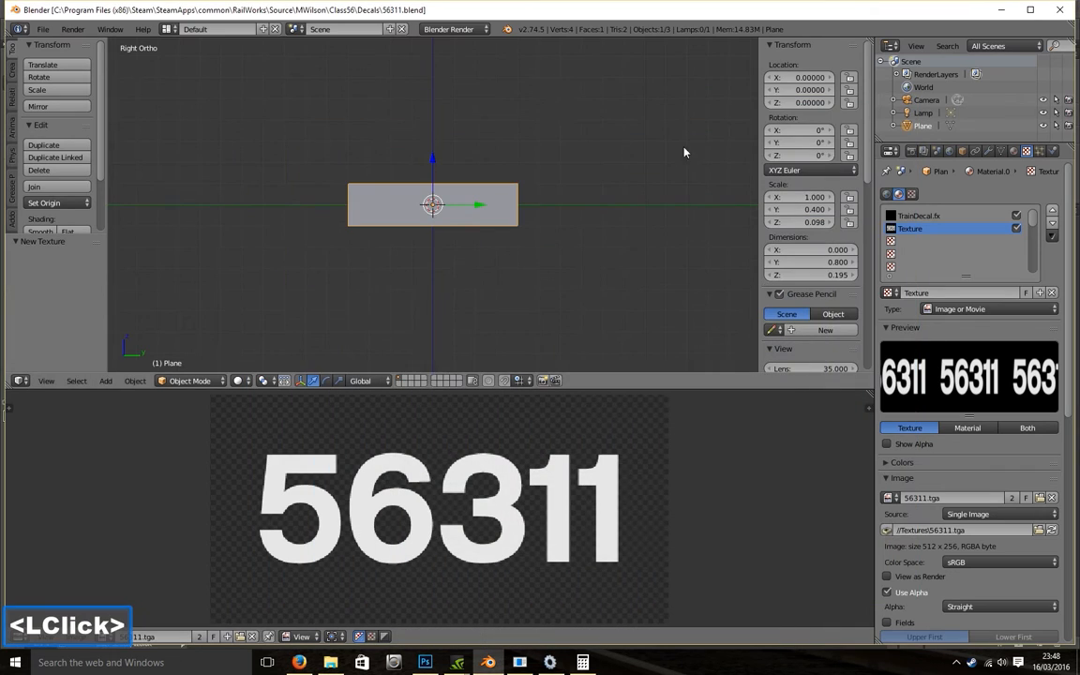
Step: Clear the desktop by minimising Blender, RWAceTool and Calculator and closing the Photoshop window
{"action": "left_click", "coordinate": [1003, 10]}
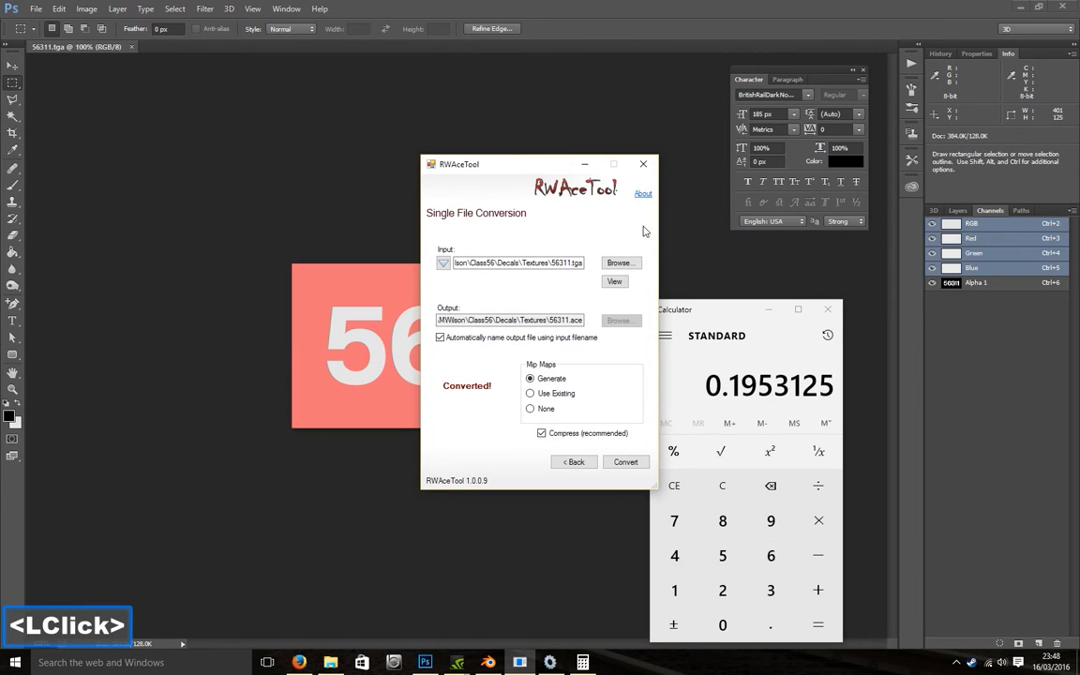
{"action": "left_click", "coordinate": [526, 148]}
{"action": "left_click", "coordinate": [768, 309]}
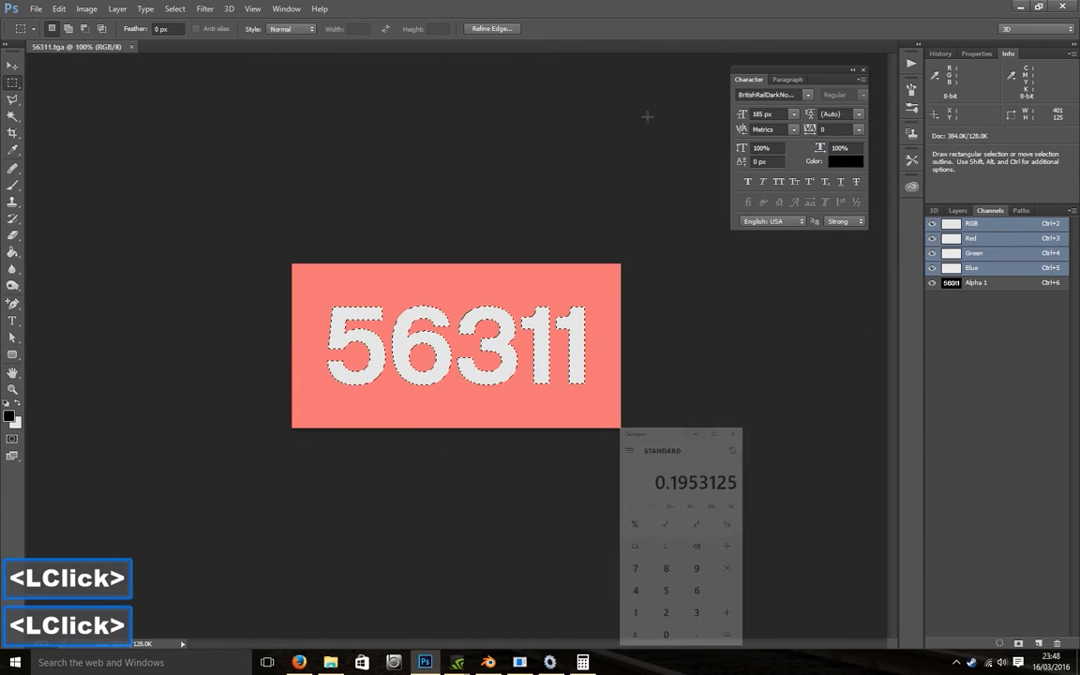
{"action": "left_click", "coordinate": [1065, 8]}
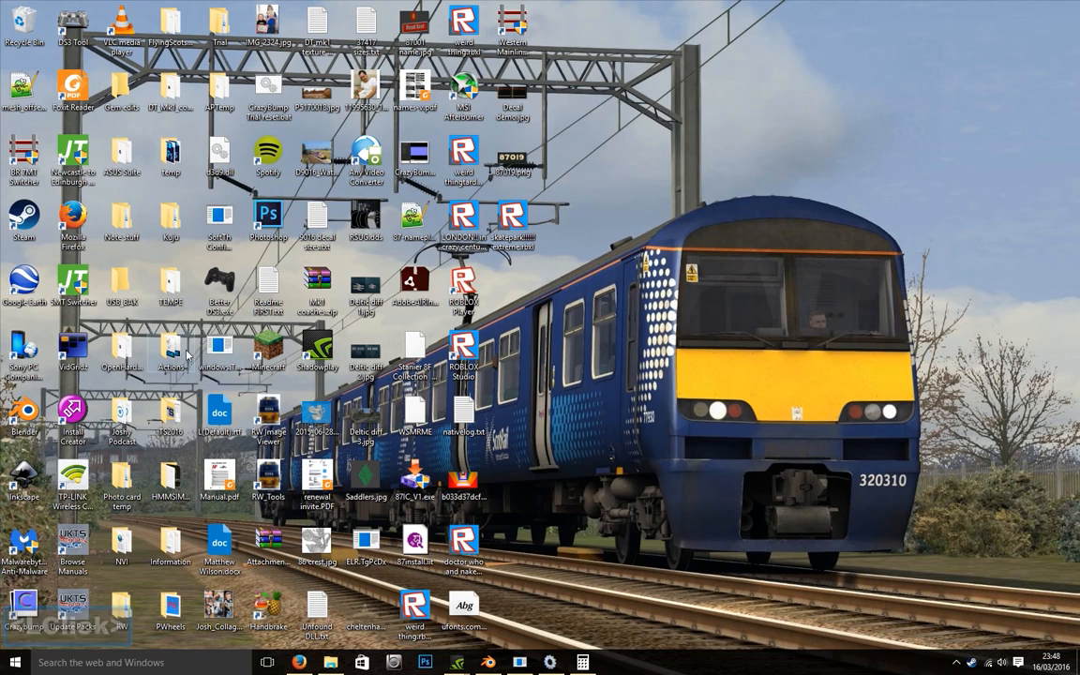
Step: Switch to File Explorer through the desktop's TS2016 folder and open the RailWorks Assets\RSC folder
{"action": "double_click", "coordinate": [169, 479]}
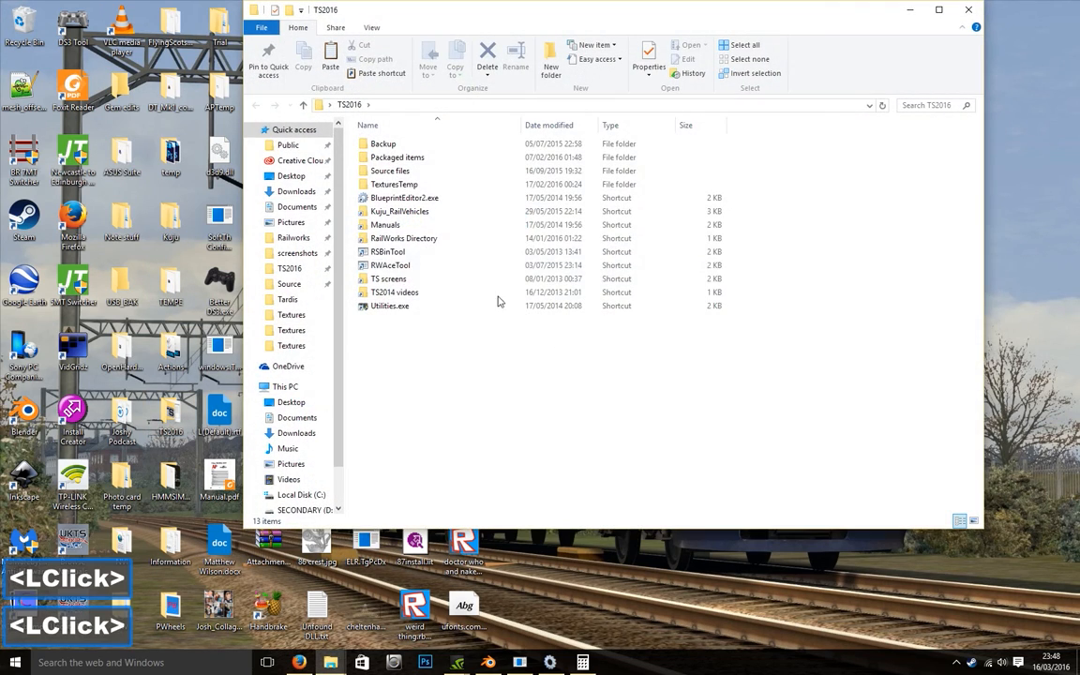
{"action": "double_click", "coordinate": [443, 238]}
{"action": "double_click", "coordinate": [382, 157]}
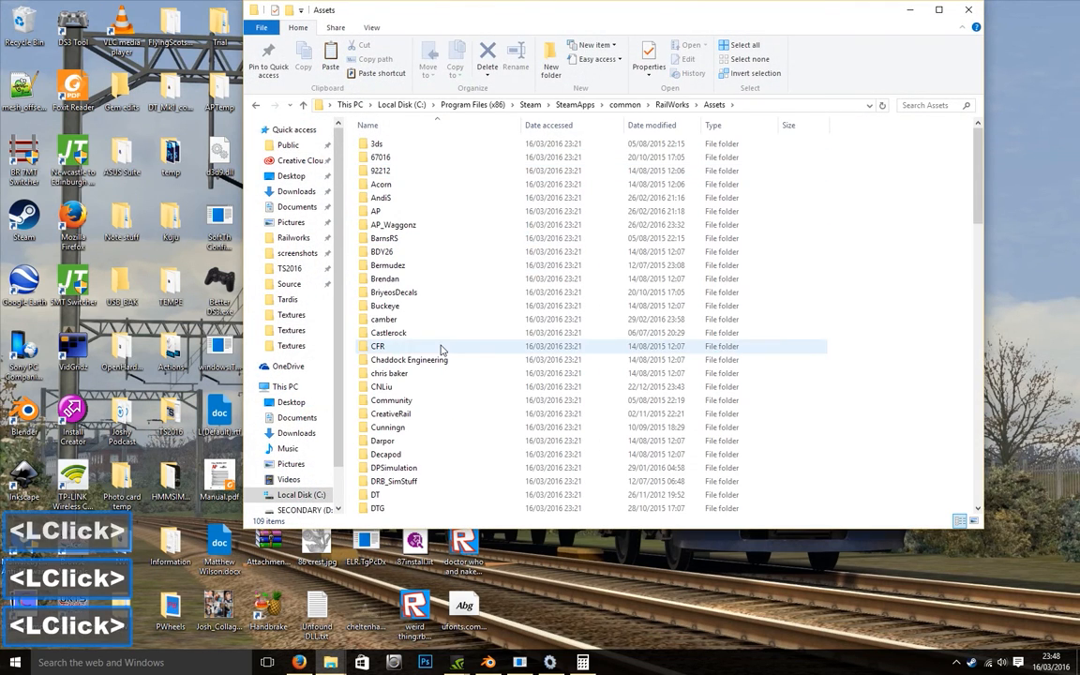
{"action": "scroll", "coordinate": [446, 364], "scroll_direction": "down", "scroll_amount": 10}
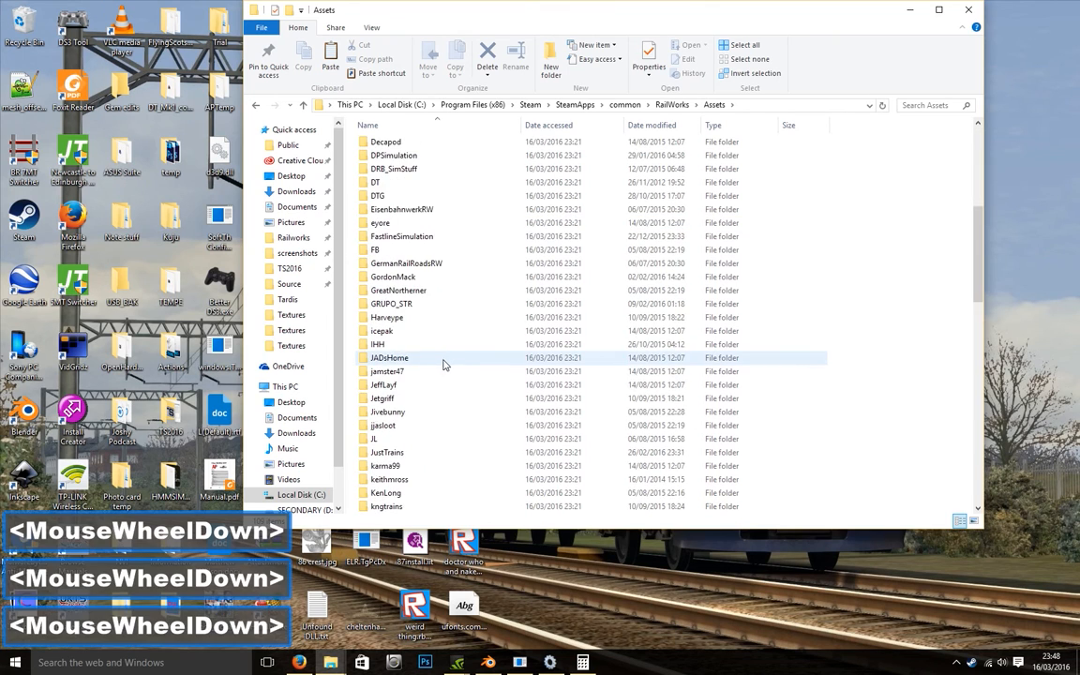
{"action": "scroll", "coordinate": [443, 365], "scroll_direction": "down", "scroll_amount": 4}
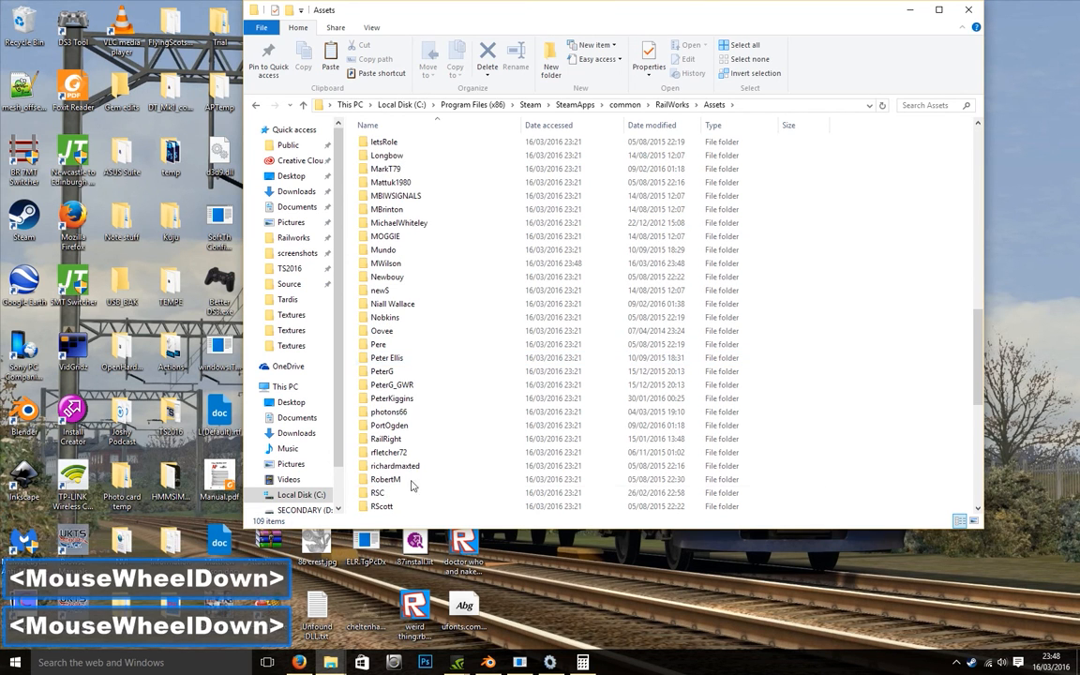
{"action": "double_click", "coordinate": [404, 497]}
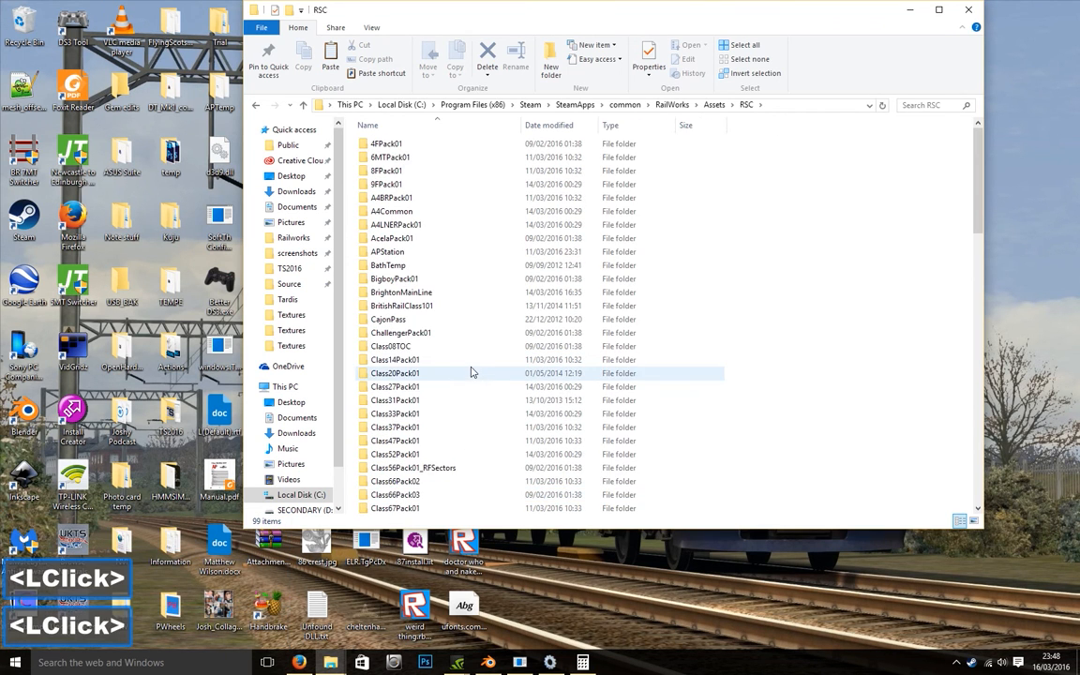
Step: Open the Class56Pack01_RFSectors\RailVehicles\Diesel\Class_56\Default\Engine folder
{"action": "double_click", "coordinate": [434, 467]}
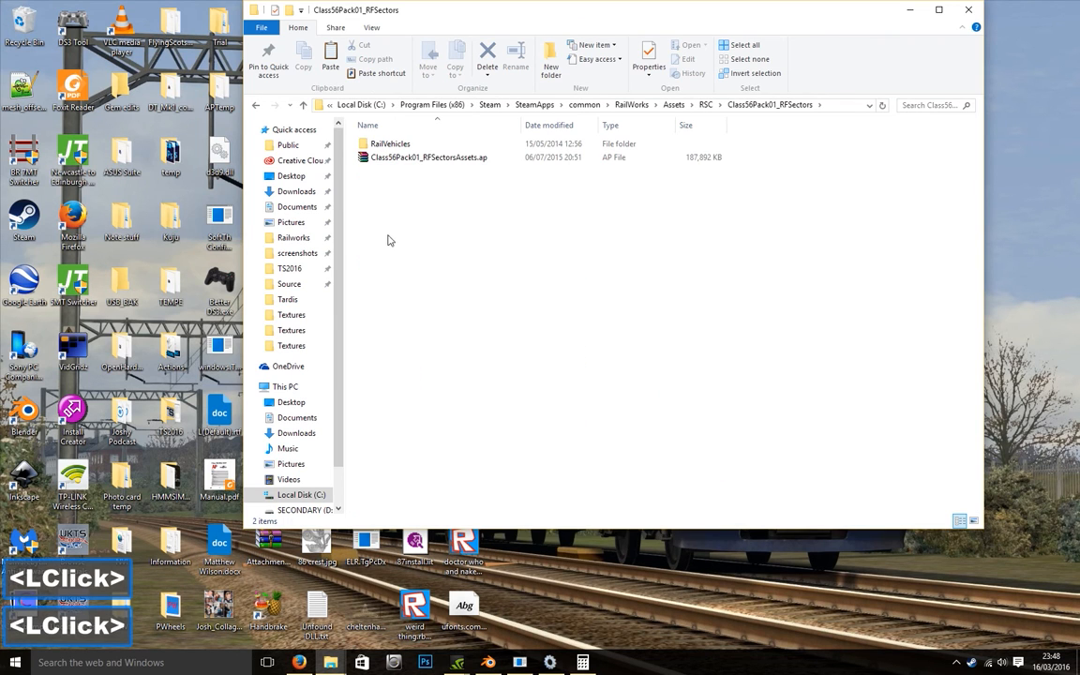
{"action": "double_click", "coordinate": [426, 146]}
{"action": "double_click", "coordinate": [419, 157]}
{"action": "double_click", "coordinate": [410, 146]}
{"action": "double_click", "coordinate": [406, 147]}
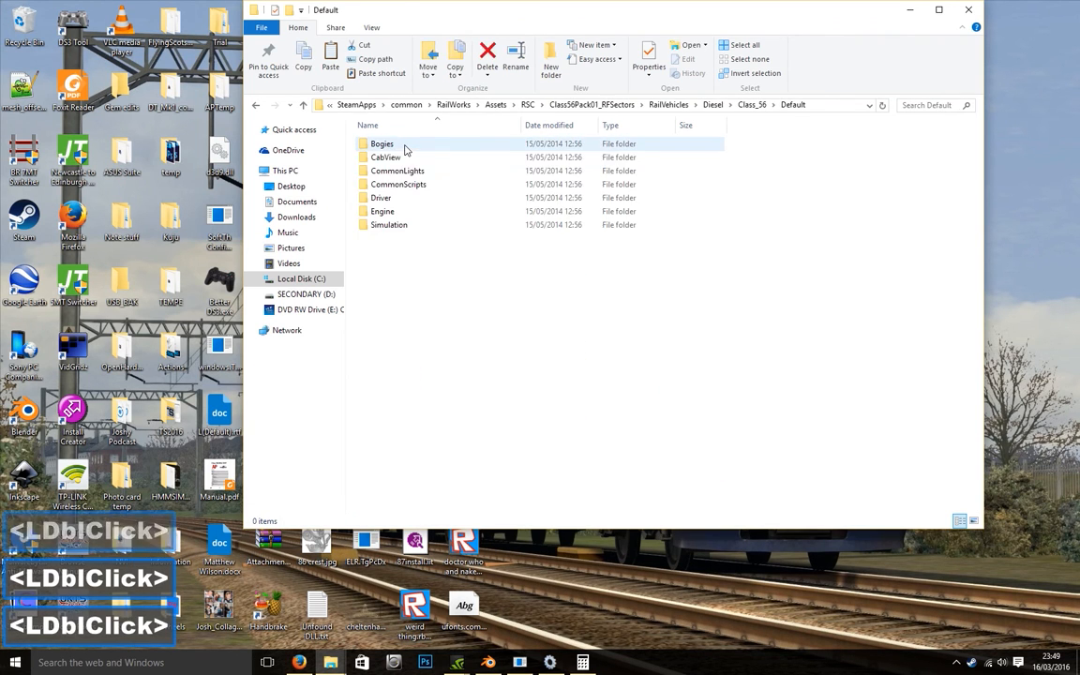
{"action": "double_click", "coordinate": [410, 211]}
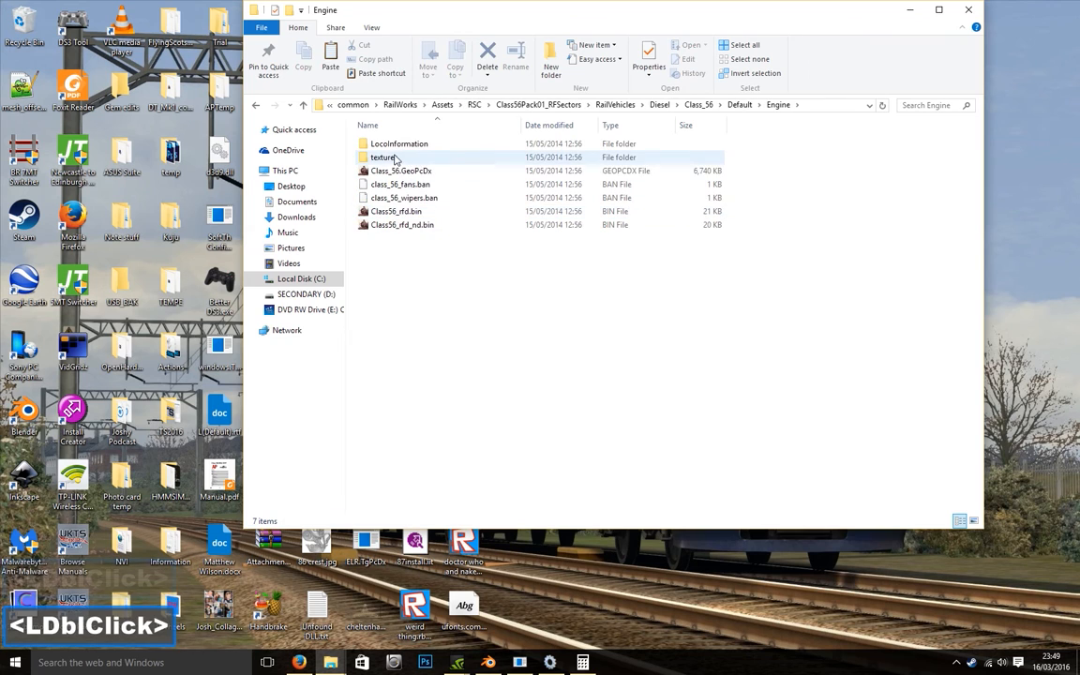
Step: Duplicate Class56_rfd.bin within the Engine folder
{"action": "left_click", "coordinate": [428, 215]}
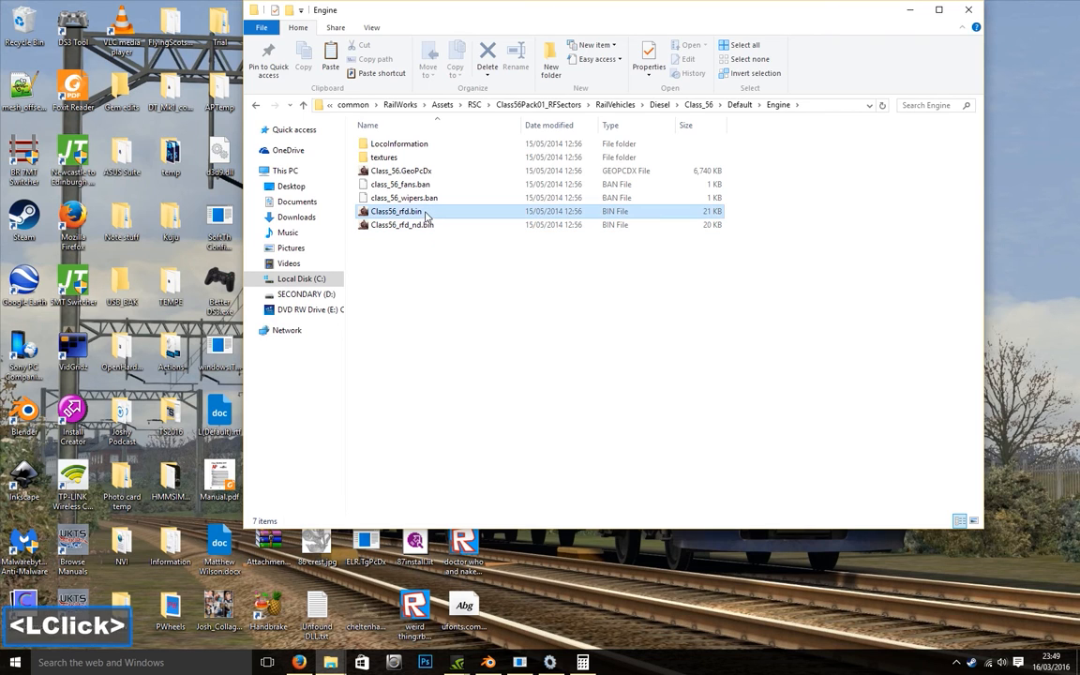
{"action": "right_click", "coordinate": [426, 214]}
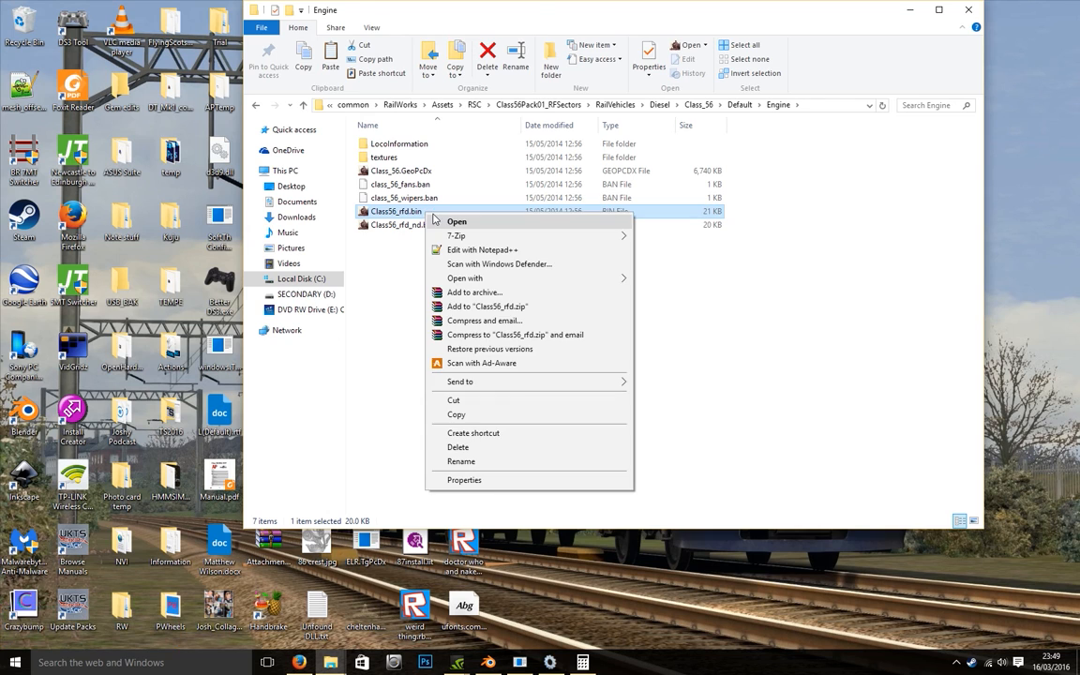
{"action": "left_click", "coordinate": [455, 414]}
{"action": "double_click", "coordinate": [448, 309]}
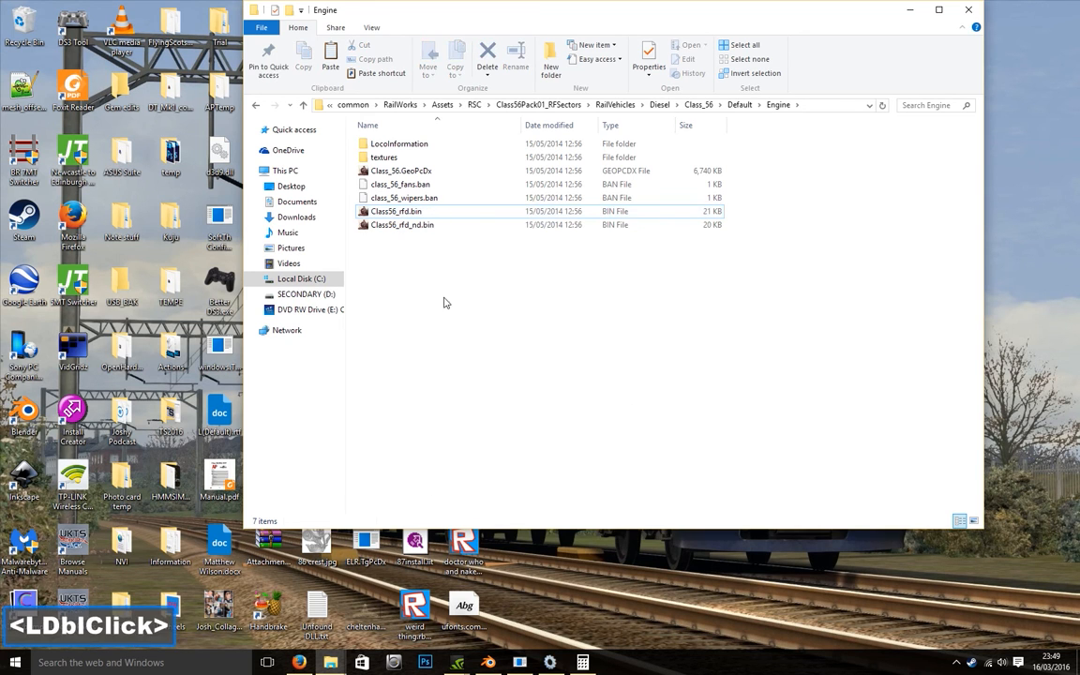
{"action": "right_click", "coordinate": [441, 284]}
{"action": "left_click", "coordinate": [470, 370]}
Step: Rename the copy of Class56_rfd.bin as Class56311.bin
{"action": "left_click", "coordinate": [425, 219]}
{"action": "left_click", "coordinate": [433, 214]}
{"action": "key", "text": "Right"}
{"action": "key", "text": "BackSpace"}
{"action": "key", "text": "BackSpace"}
{"action": "key", "text": "BackSpace"}
{"action": "key", "text": "BackSpace"}
{"action": "key", "text": "BackSpace"}
{"action": "key", "text": "BackSpace"}
{"action": "key", "text": "BackSpace"}
{"action": "key", "text": "BackSpace"}
{"action": "key", "text": "BackSpace"}
{"action": "key", "text": "BackSpace"}
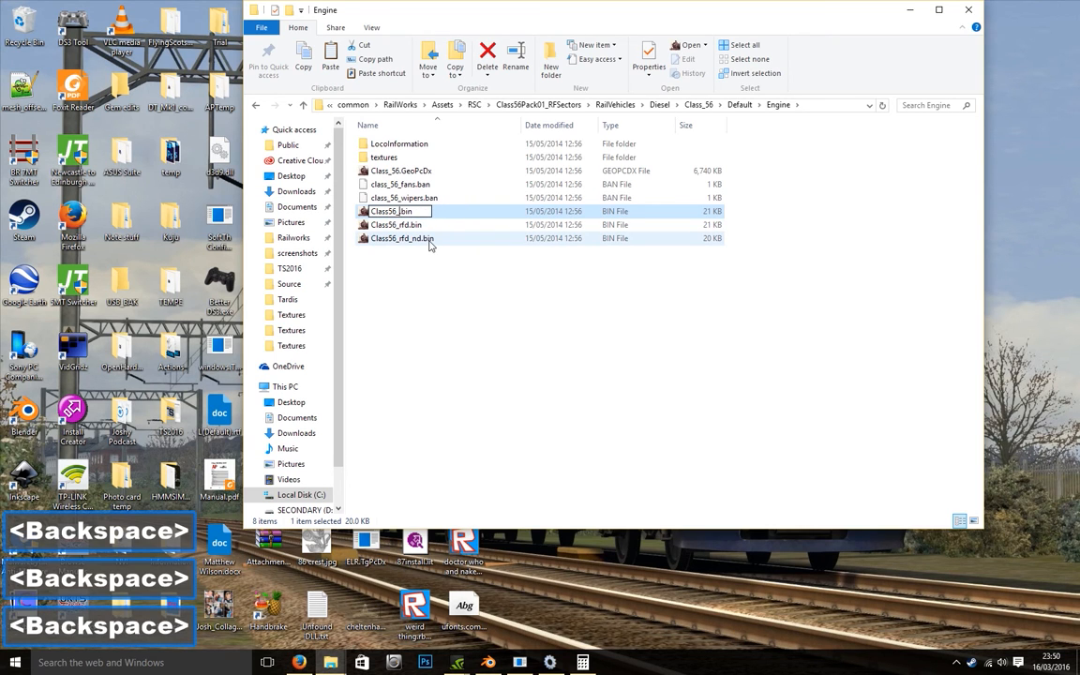
{"action": "key", "text": "BackSpace"}
{"action": "type", "text": "311"}
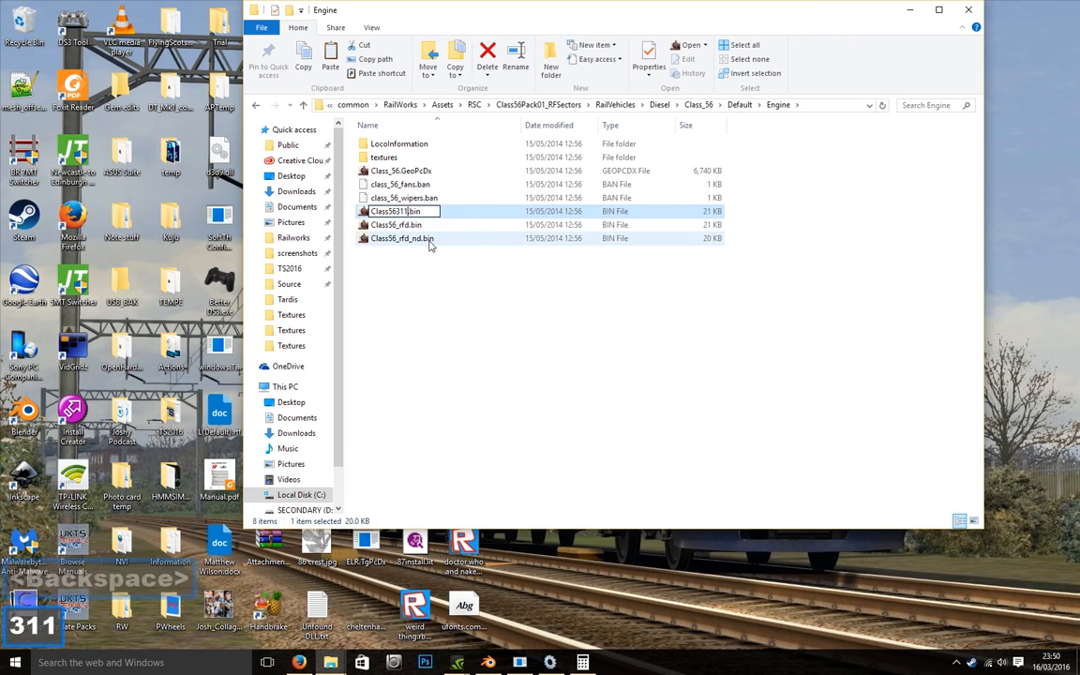
{"action": "key", "text": "Return"}
{"action": "left_click", "coordinate": [440, 298]}
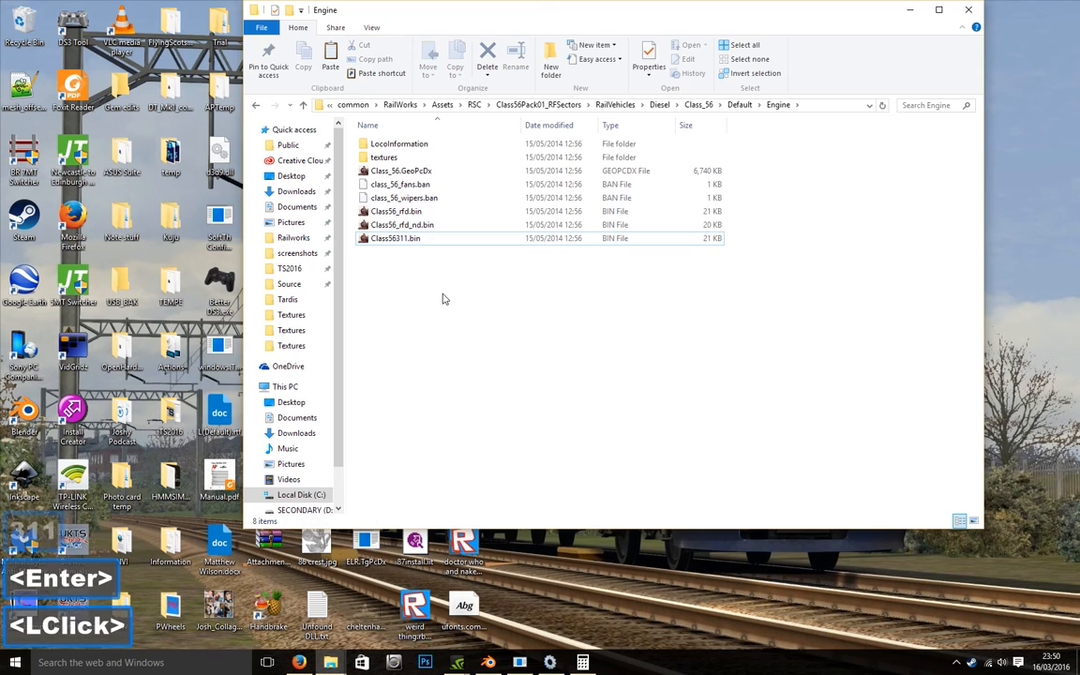
Step: Open Class56311.bin in RW_Tools, dismiss the update notice, and copy the blueprint name "Class 56 Railfreight Sectors"
{"action": "double_click", "coordinate": [410, 240]}
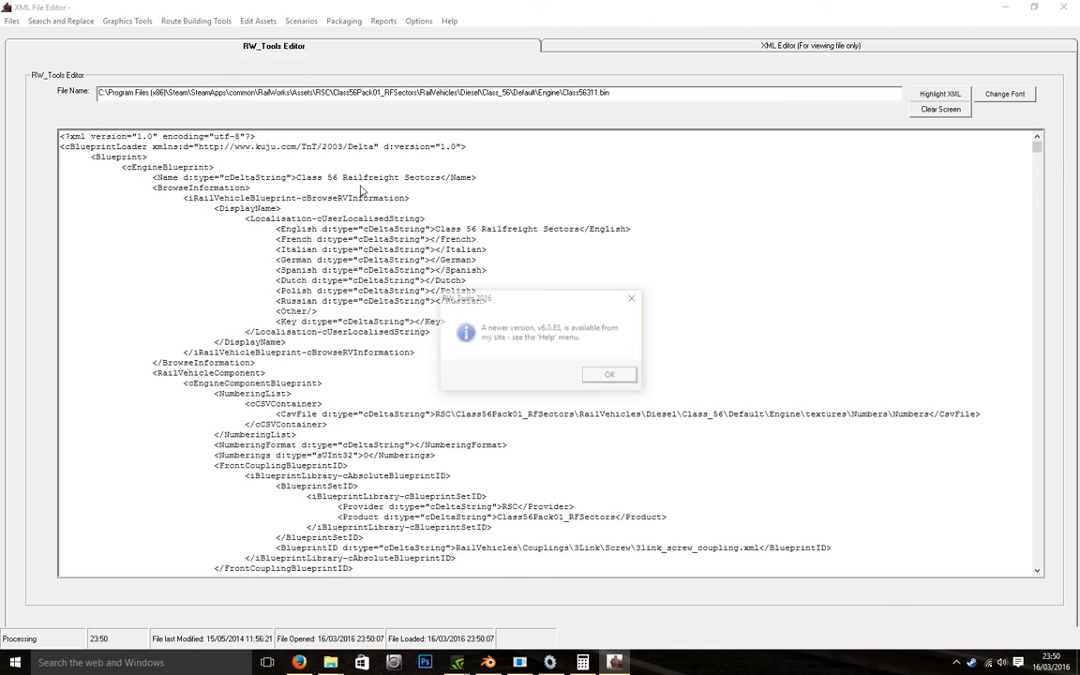
{"action": "left_click", "coordinate": [609, 374]}
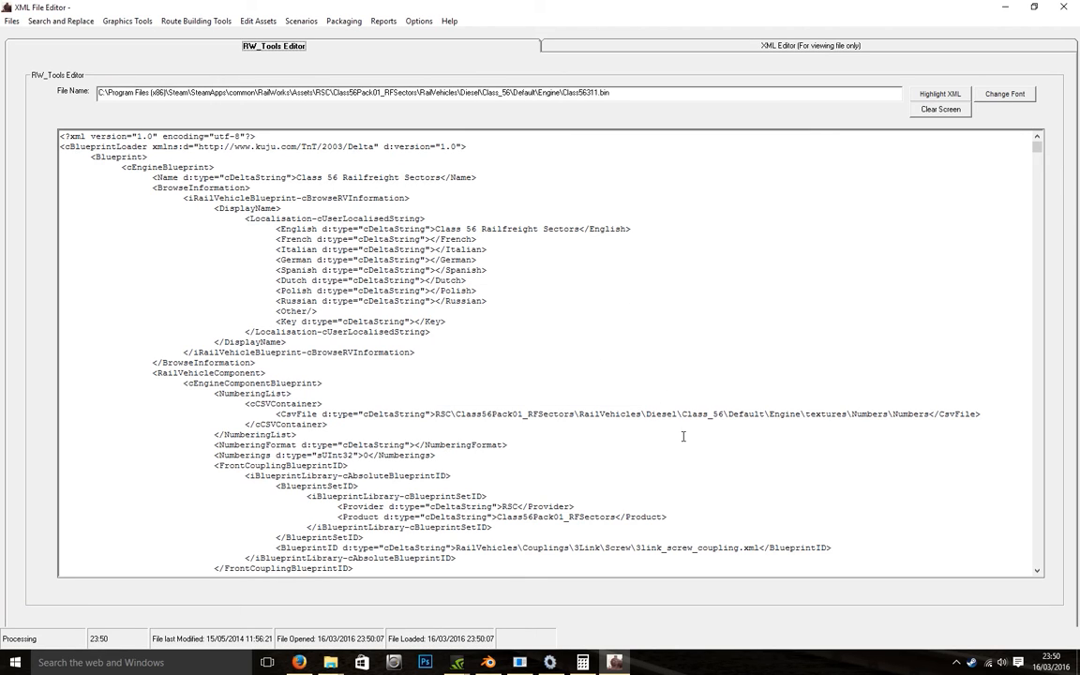
{"action": "left_click_drag", "start_coordinate": [298, 178], "coordinate": [441, 180]}
{"action": "right_click", "coordinate": [357, 174]}
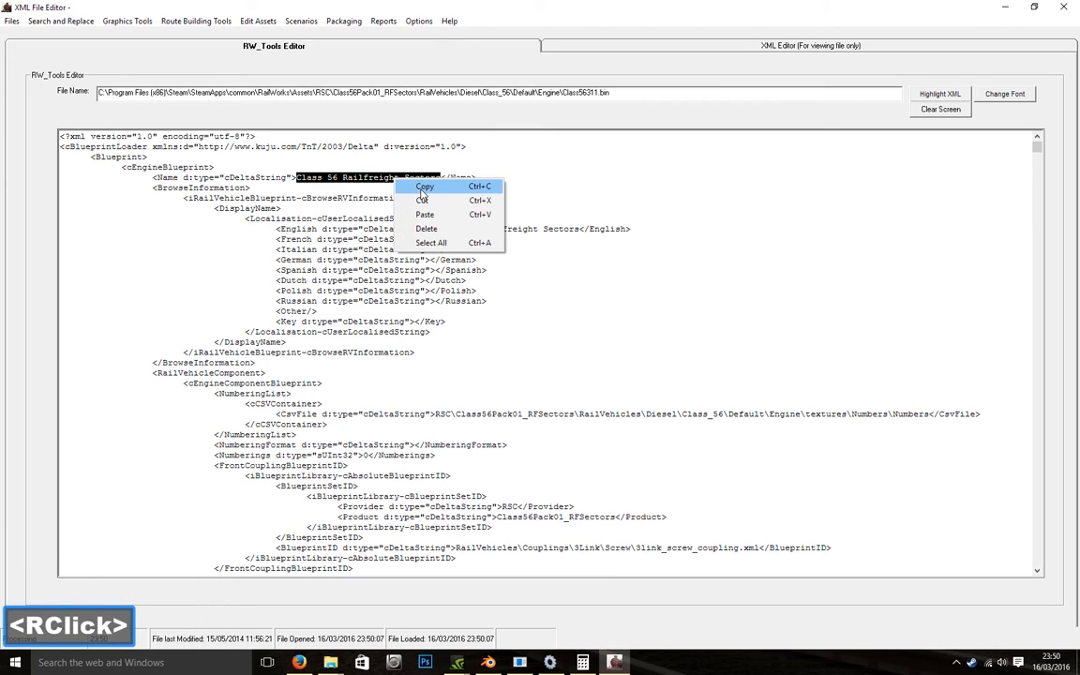
{"action": "left_click", "coordinate": [387, 186]}
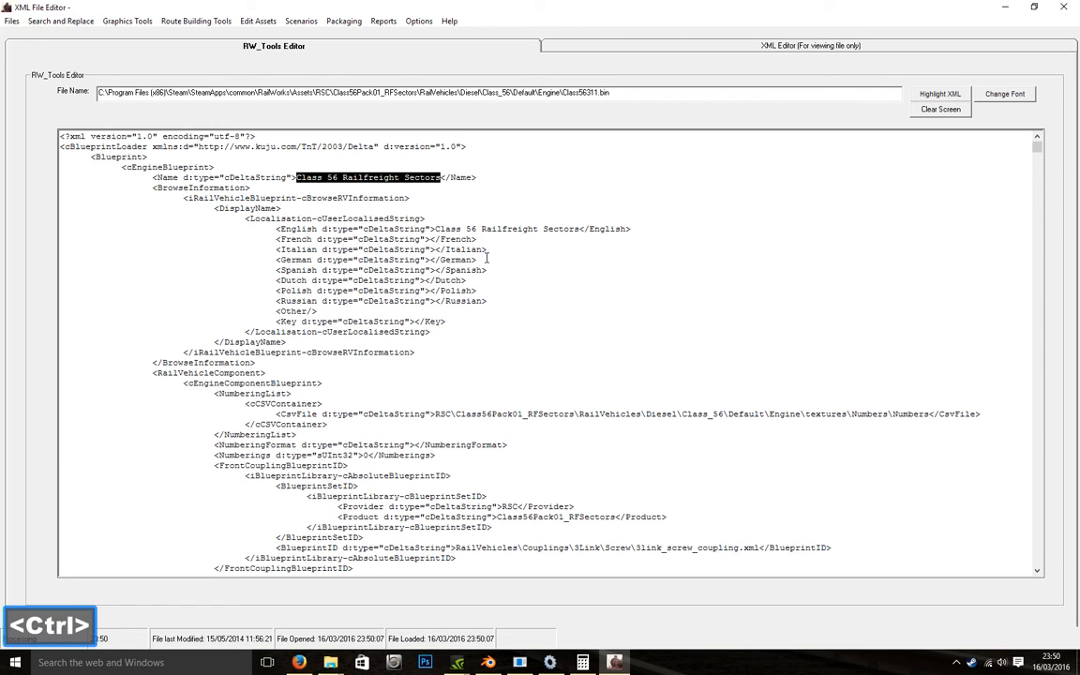
Step: Replace every occurrence of "Class 56 Railfreight Sectors" with "Class 56 311" in the blueprint
{"action": "key", "text": "ctrl+f"}
{"action": "key", "text": "ctrl+v"}
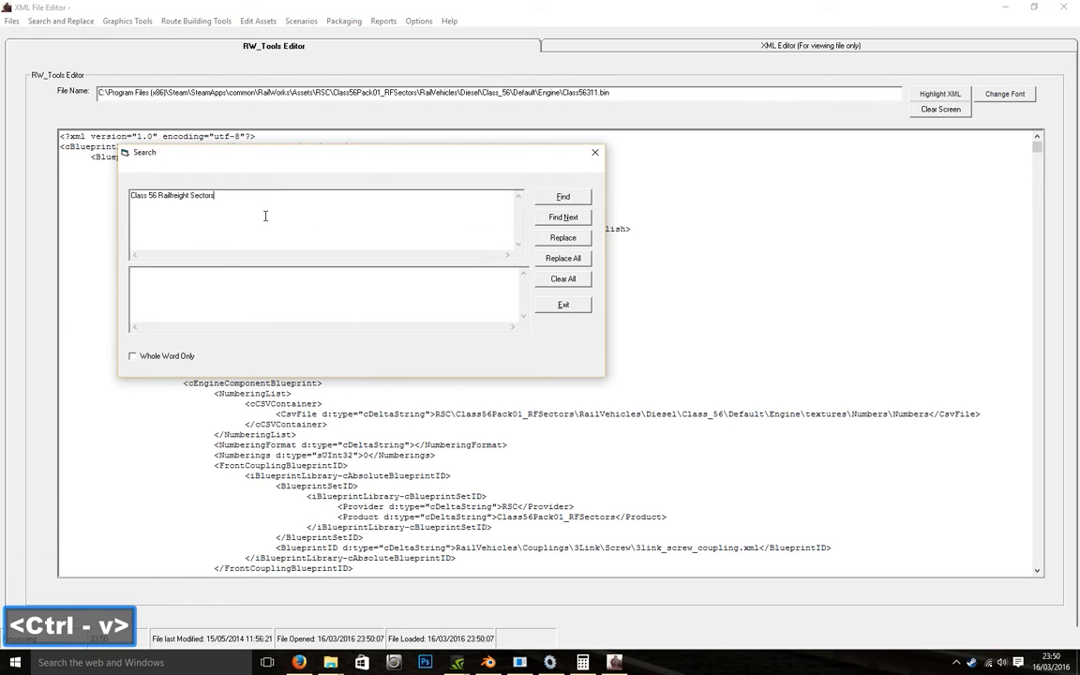
{"action": "left_click", "coordinate": [211, 282]}
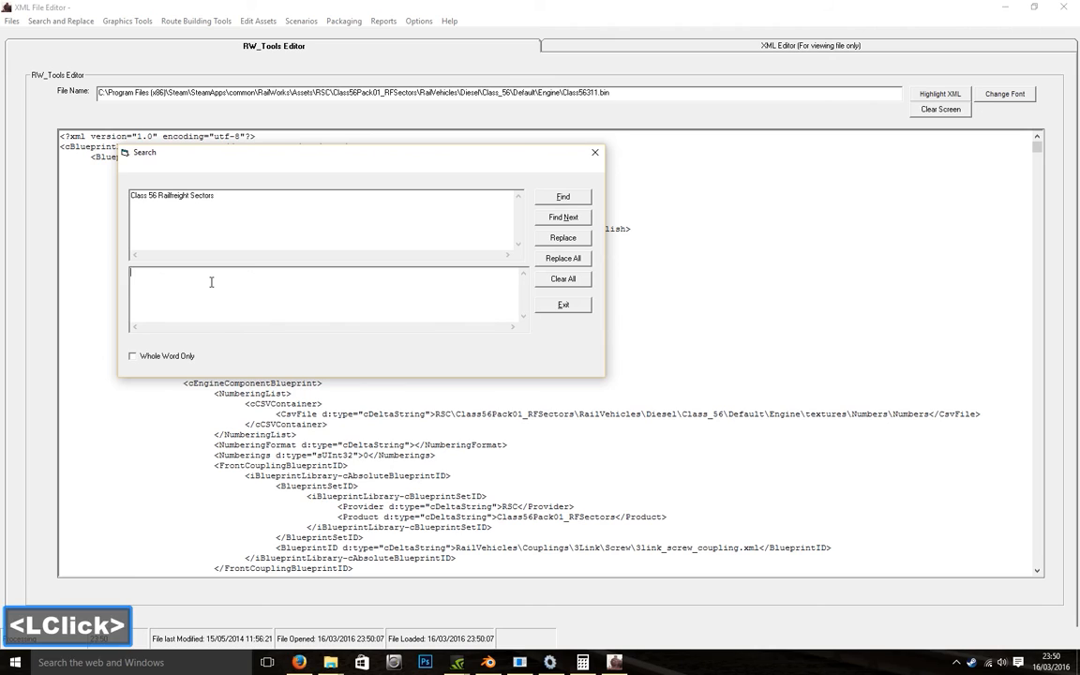
{"action": "type", "text": "C"}
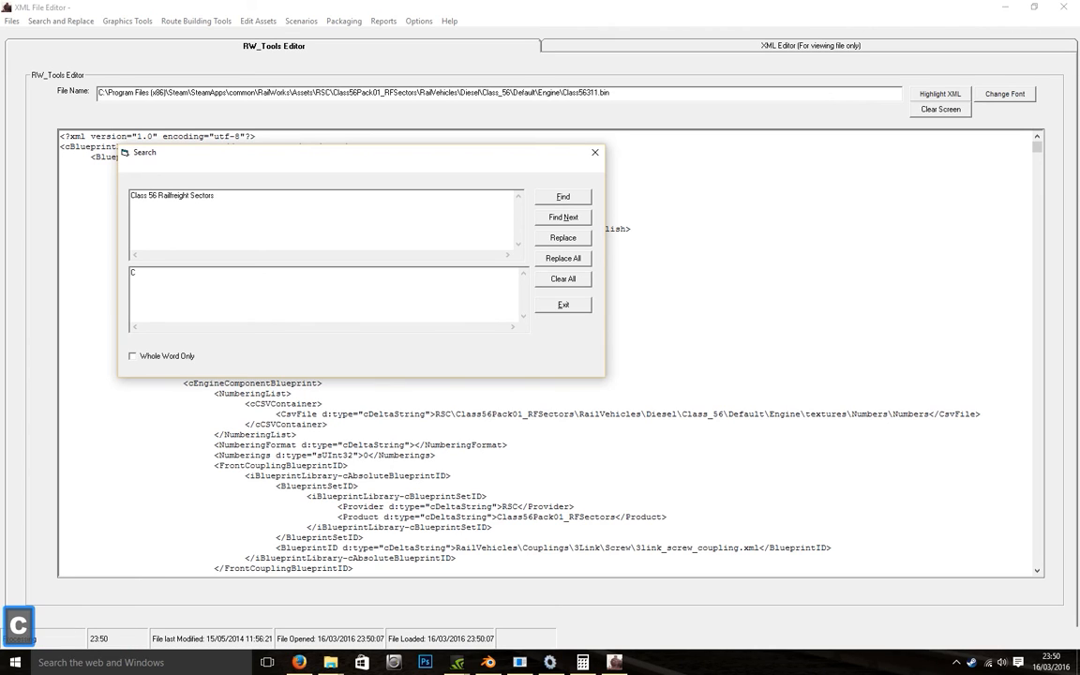
{"action": "type", "text": "lass"}
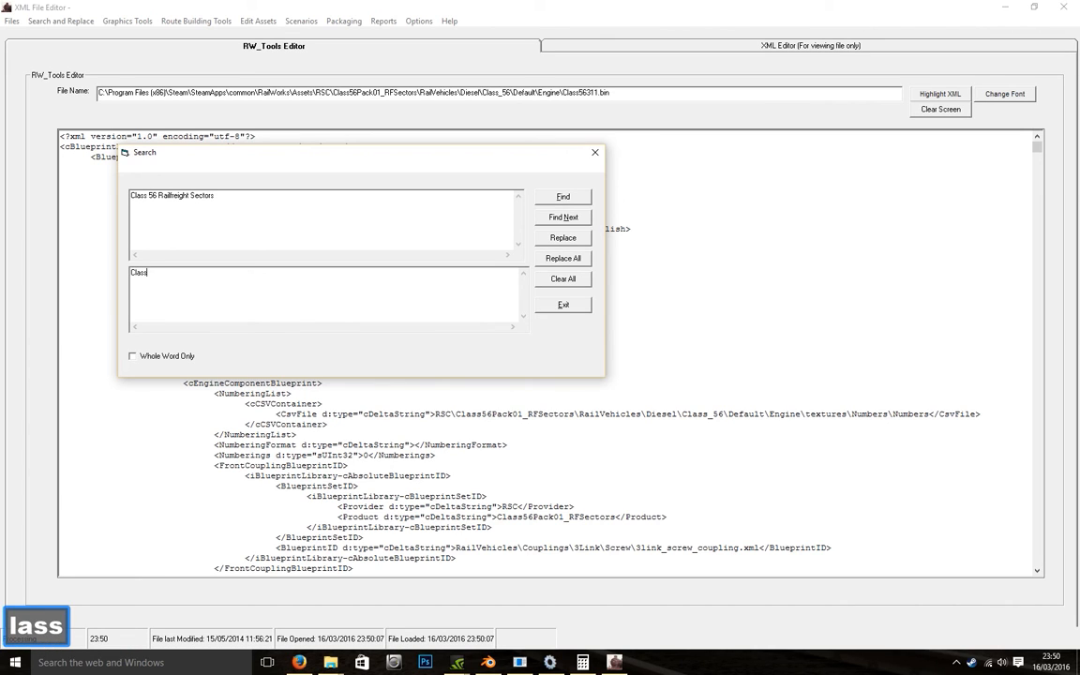
{"action": "type", "text": " 56 "}
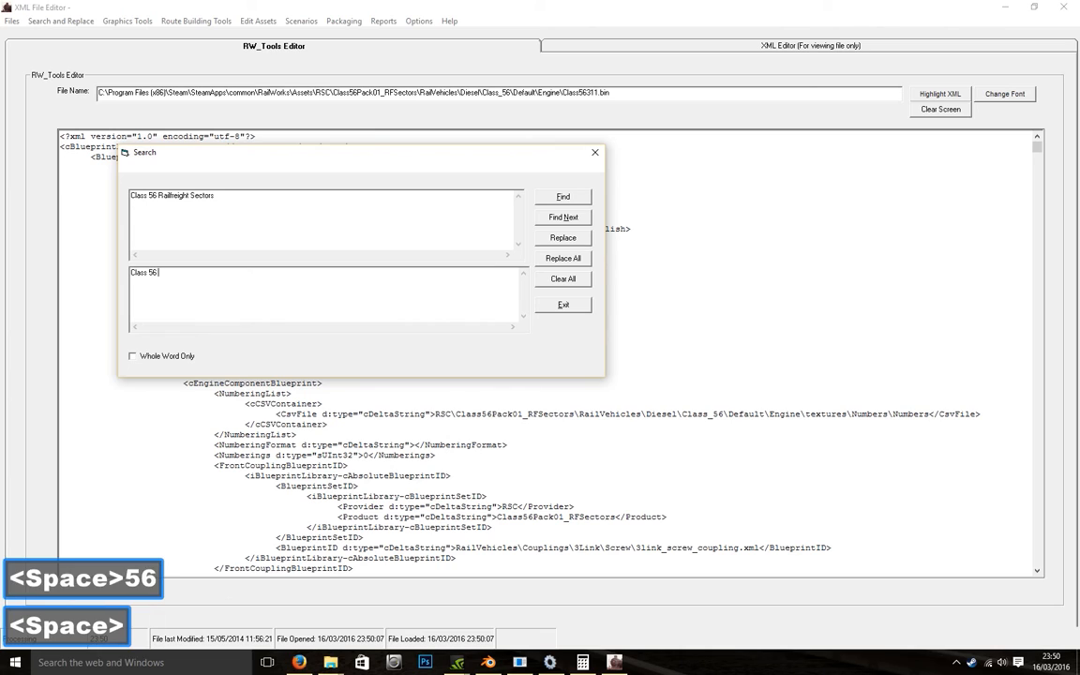
{"action": "type", "text": "311"}
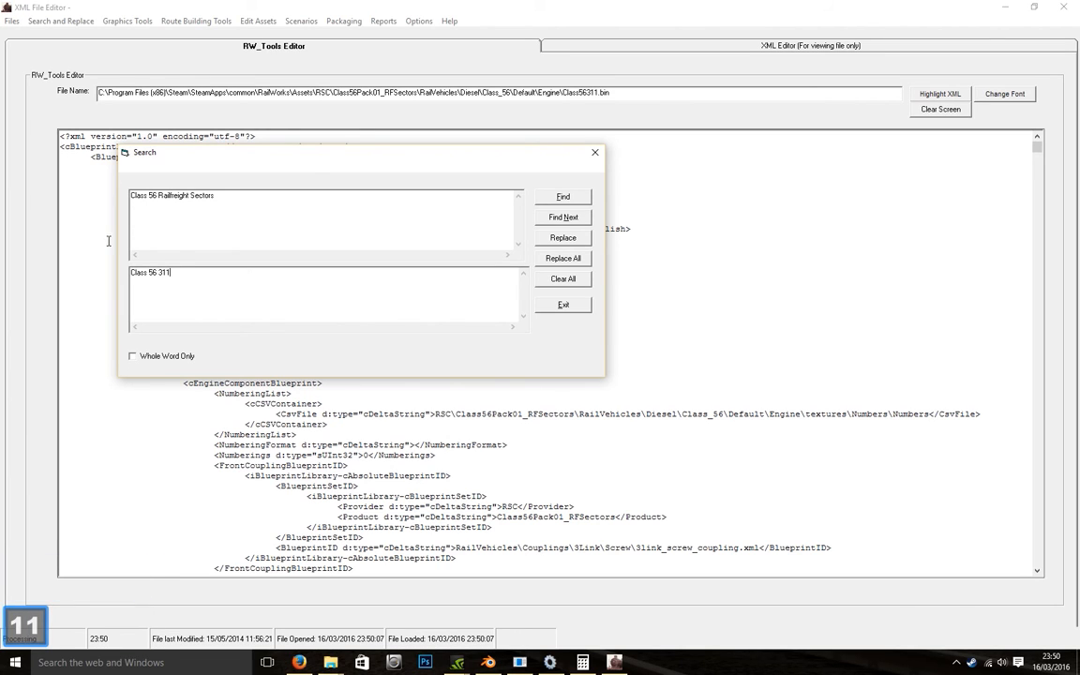
{"action": "left_click", "coordinate": [566, 259]}
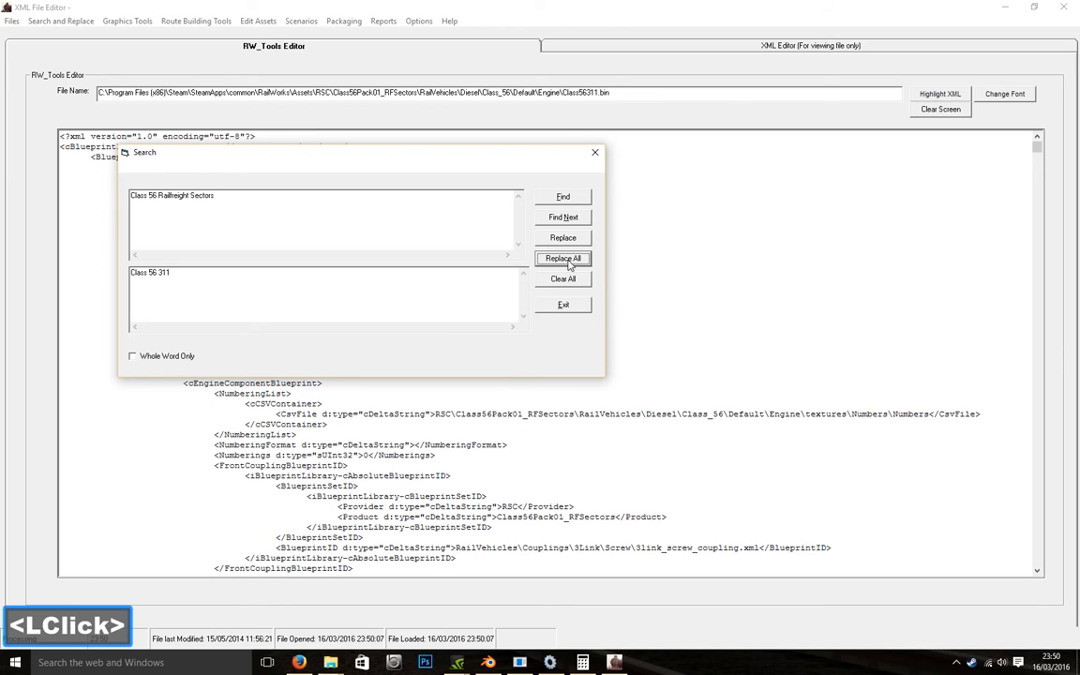
{"action": "left_click", "coordinate": [595, 154]}
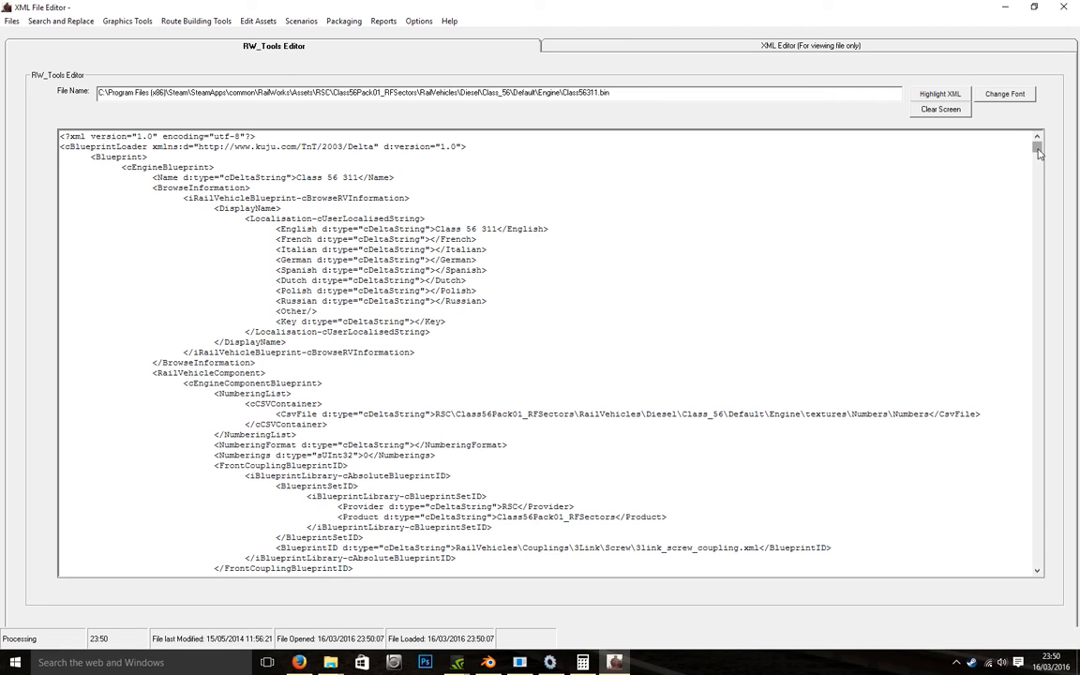
{"action": "key", "text": "ctrl+bracketleft"}
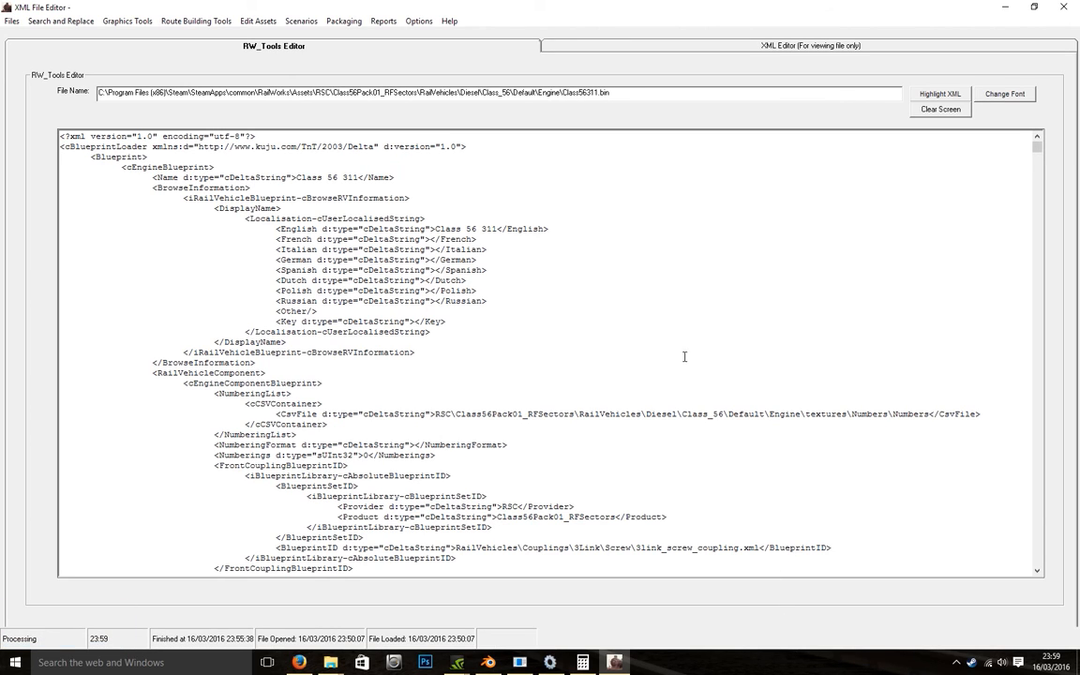
Step: Switch to File Explorer and open the Class56\Decals folder inside the decal author's folder under RailWorks Assets, going through TS2016
{"action": "left_click", "coordinate": [331, 662]}
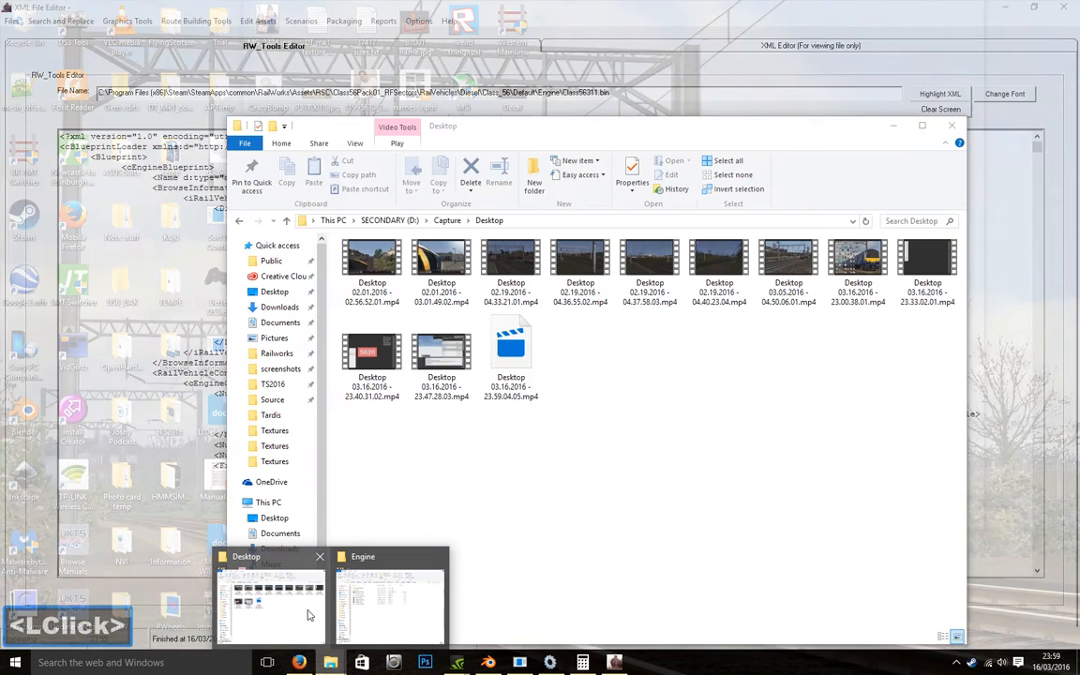
{"action": "left_click", "coordinate": [308, 614]}
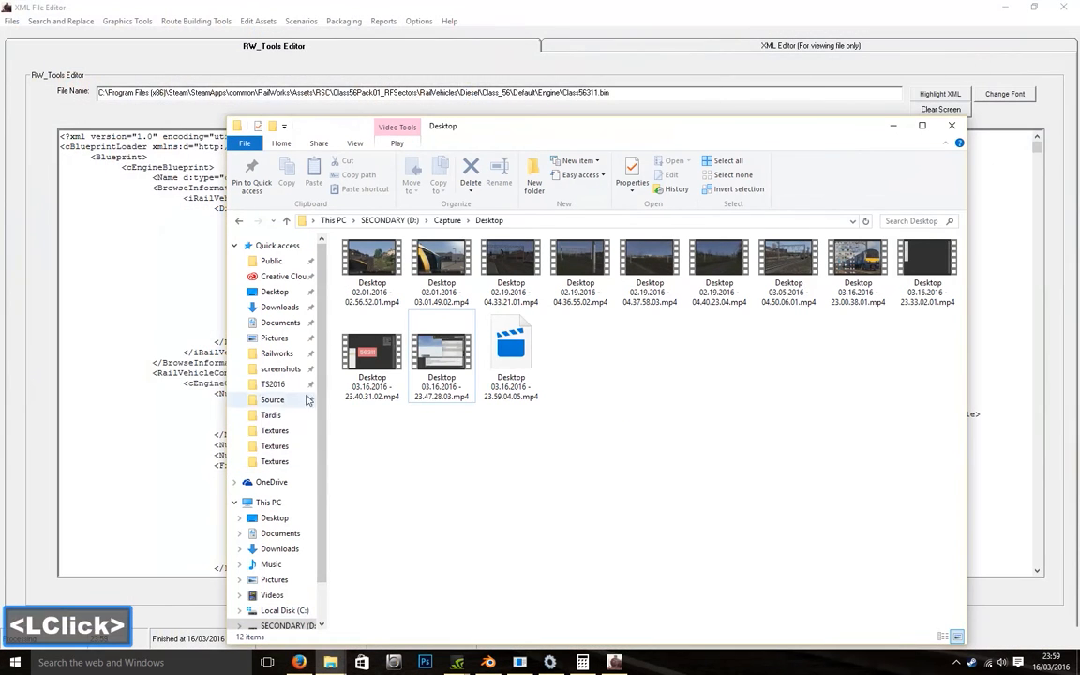
{"action": "left_click", "coordinate": [290, 390]}
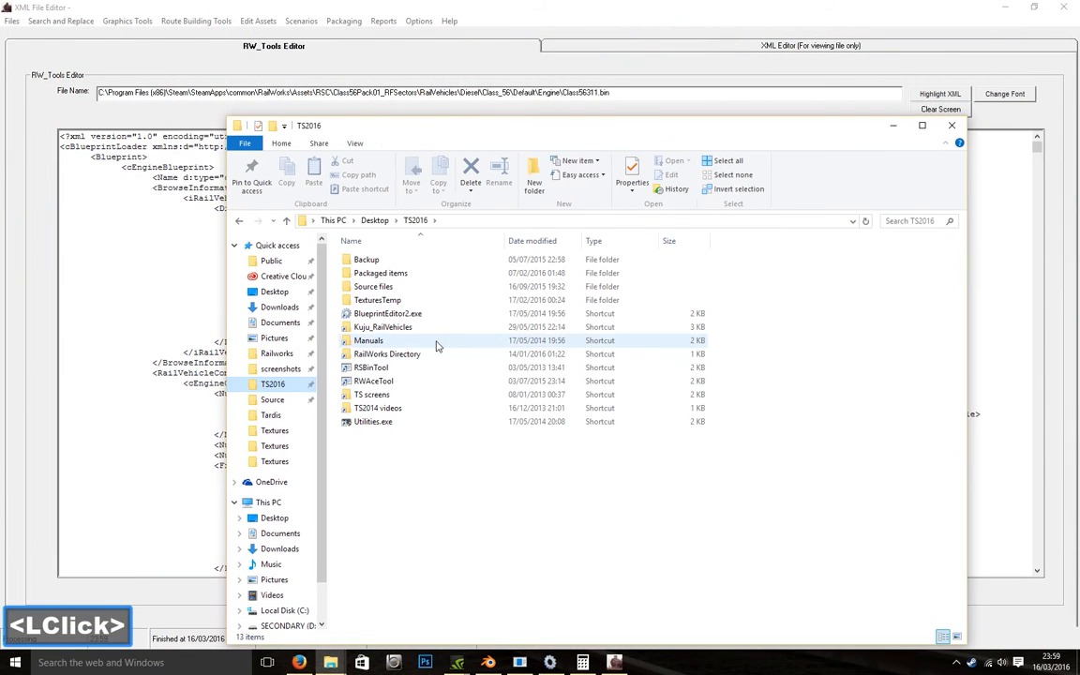
{"action": "double_click", "coordinate": [418, 363]}
{"action": "double_click", "coordinate": [371, 275]}
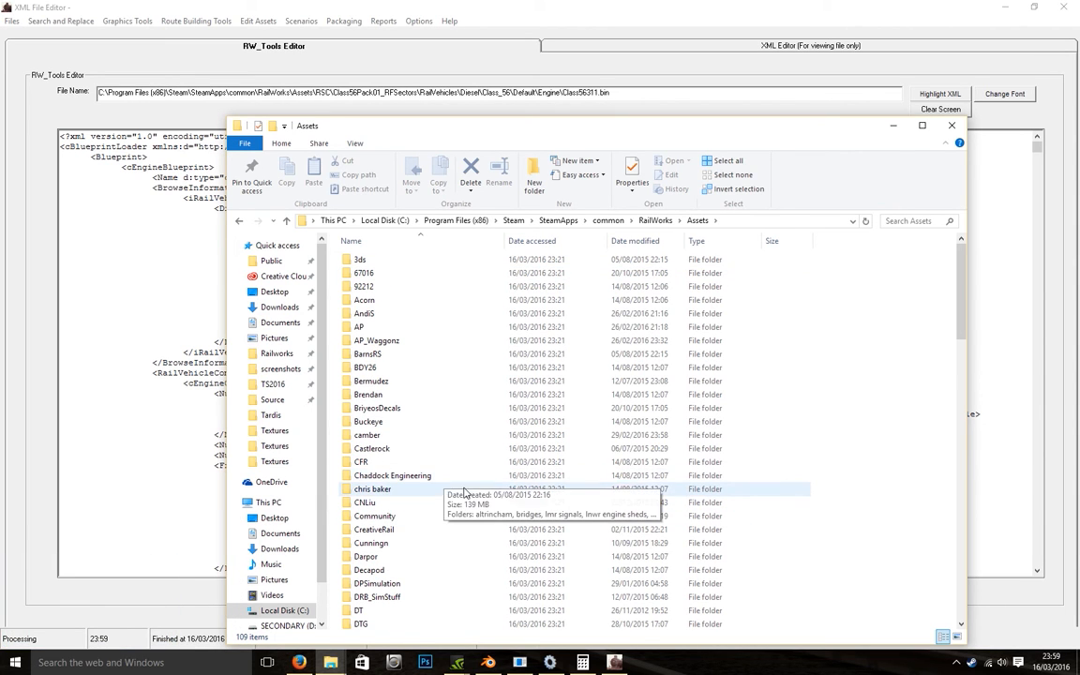
{"action": "scroll", "coordinate": [445, 492], "scroll_direction": "down", "scroll_amount": 15}
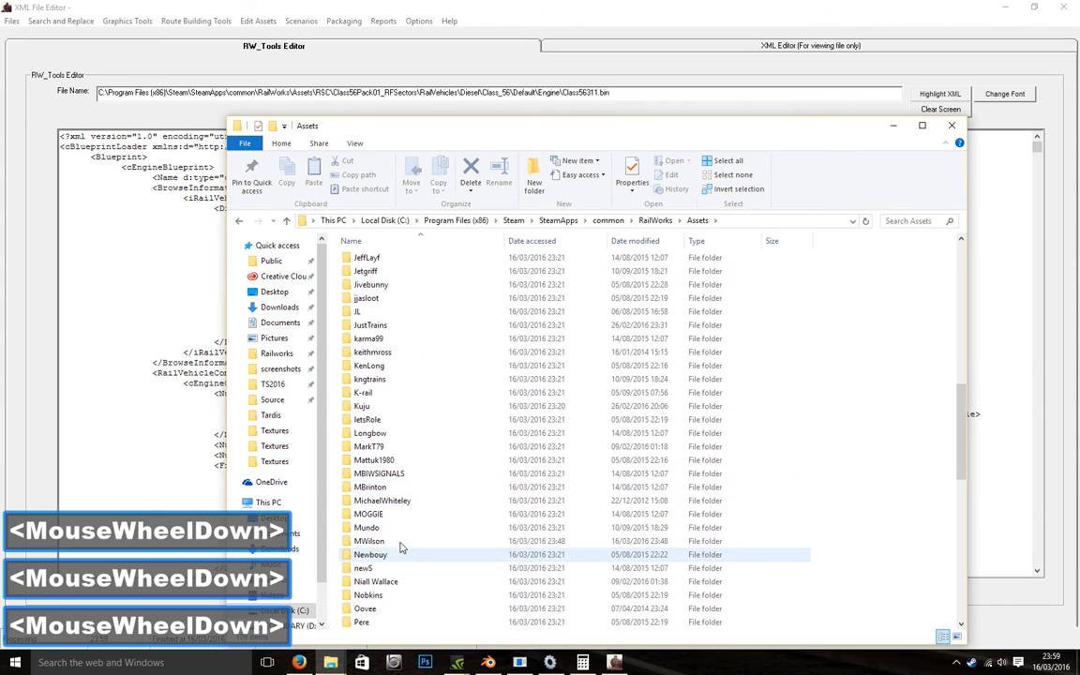
{"action": "double_click", "coordinate": [388, 544]}
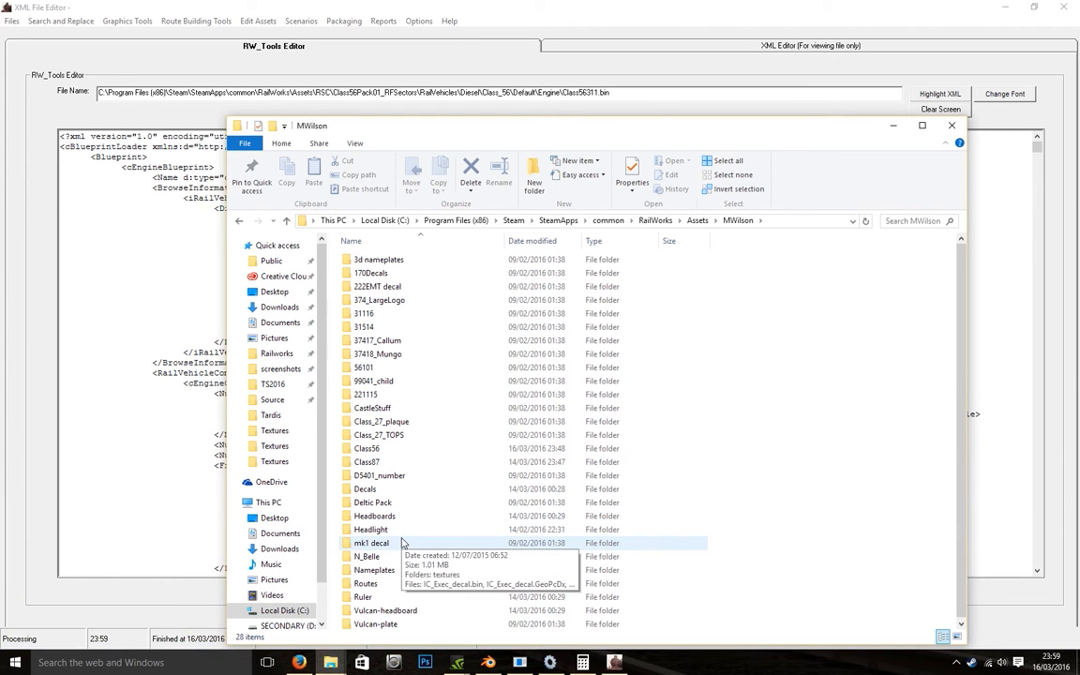
{"action": "double_click", "coordinate": [401, 456]}
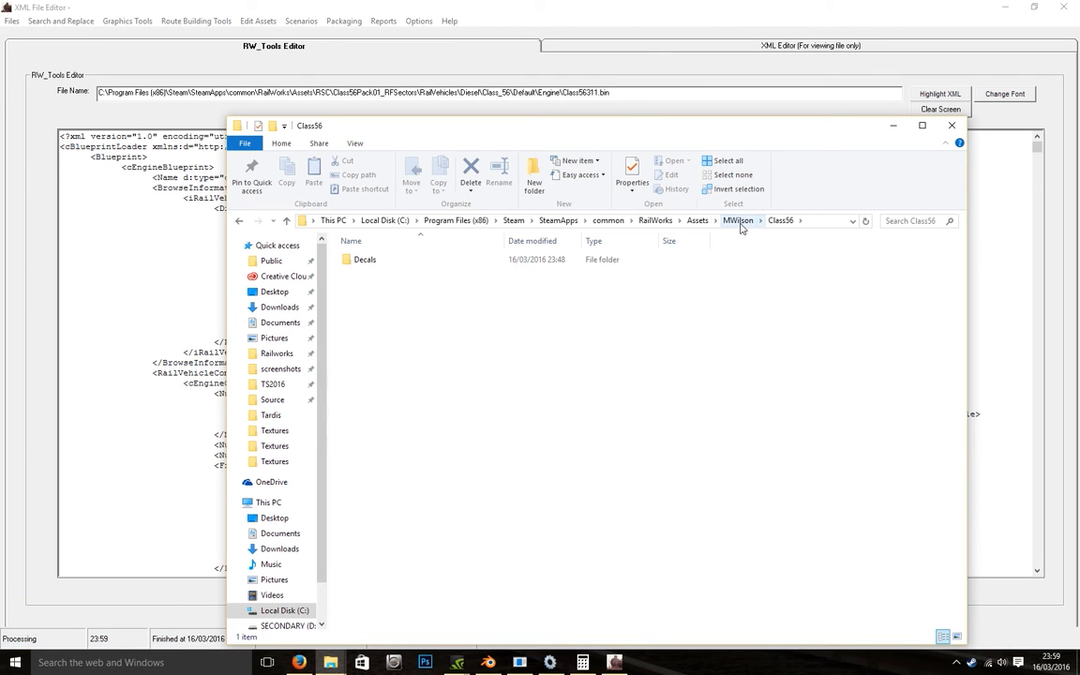
{"action": "left_click", "coordinate": [392, 265]}
{"action": "double_click", "coordinate": [392, 265]}
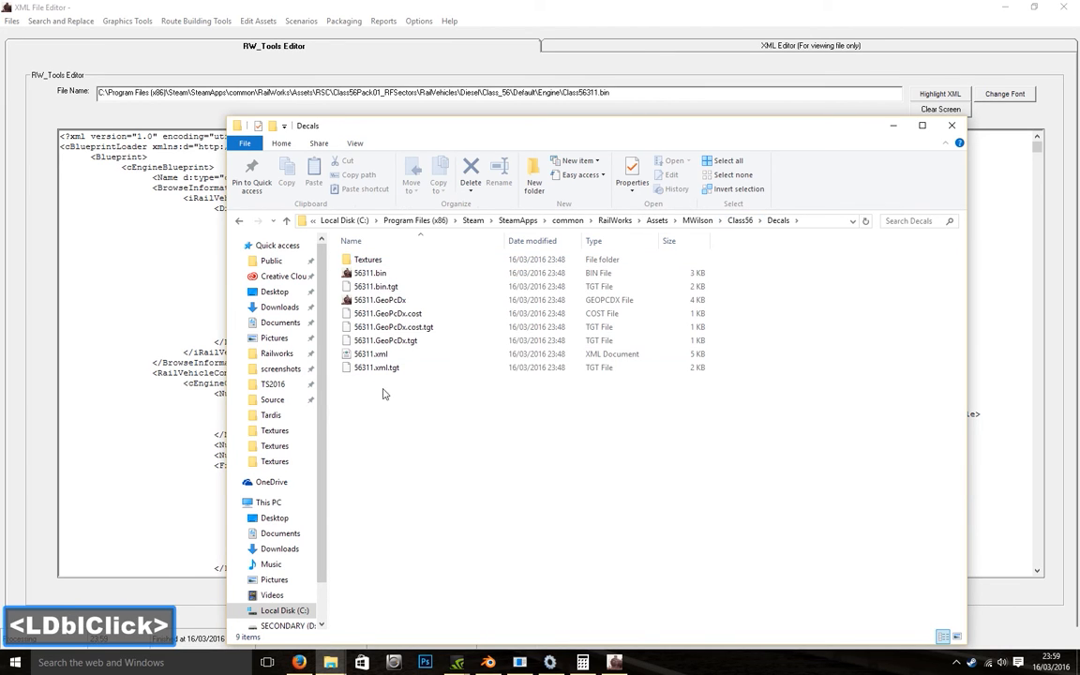
Step: Copy the decal file 56311.bin from the Decals folder into the Class_56\Default\Engine folder
{"action": "left_click", "coordinate": [365, 274]}
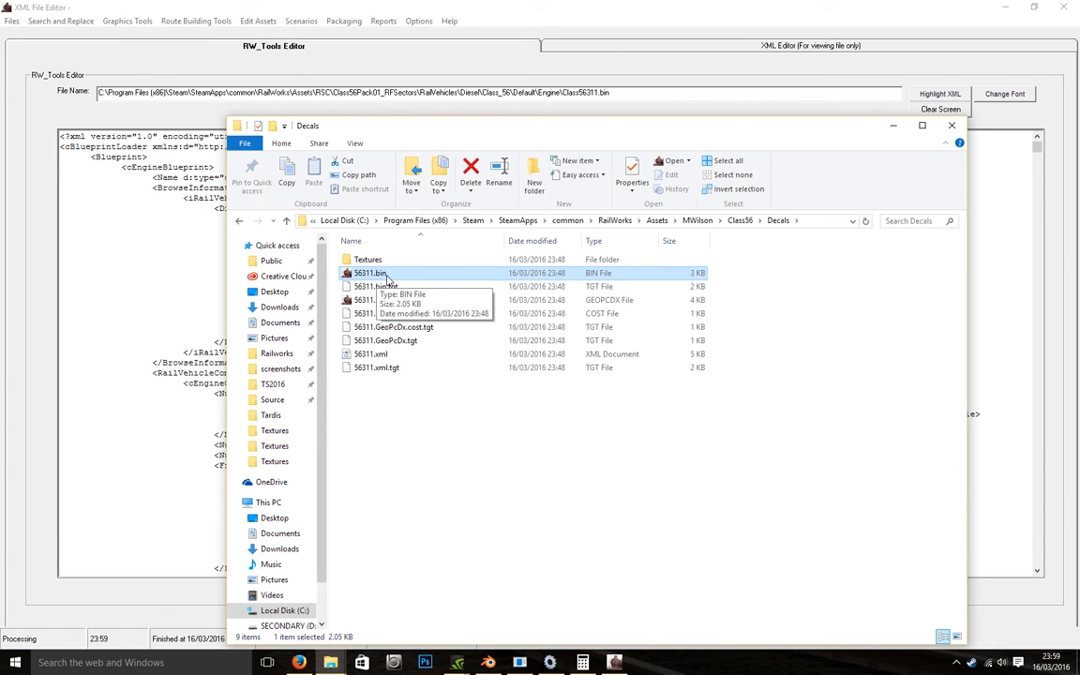
{"action": "right_click", "coordinate": [385, 273]}
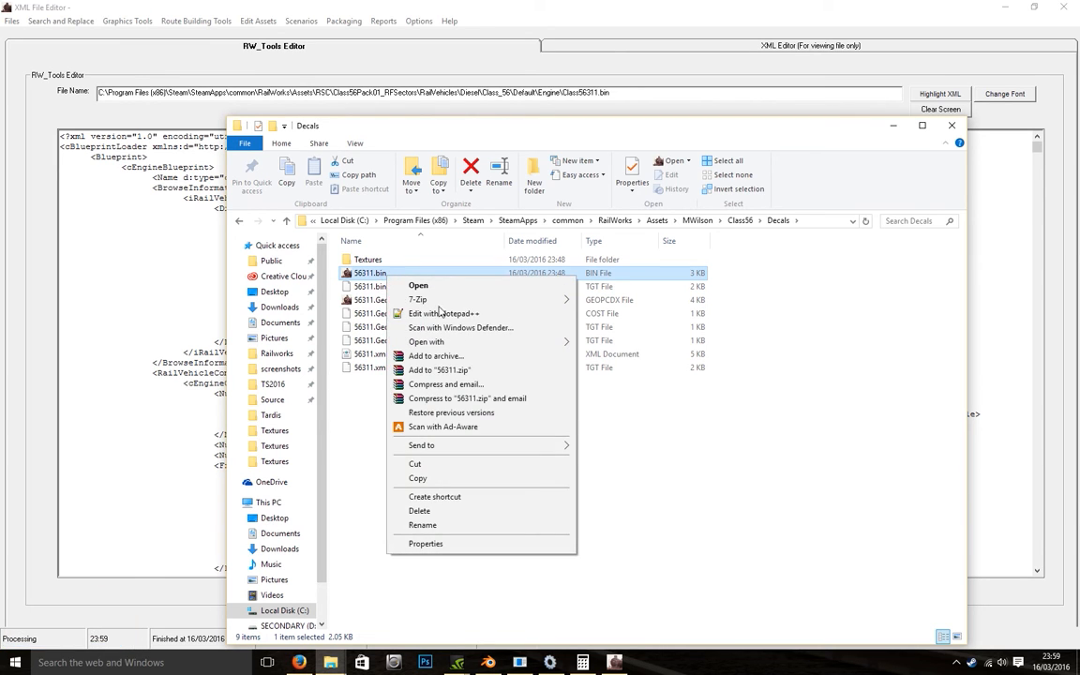
{"action": "left_click", "coordinate": [424, 480]}
{"action": "left_click", "coordinate": [330, 663]}
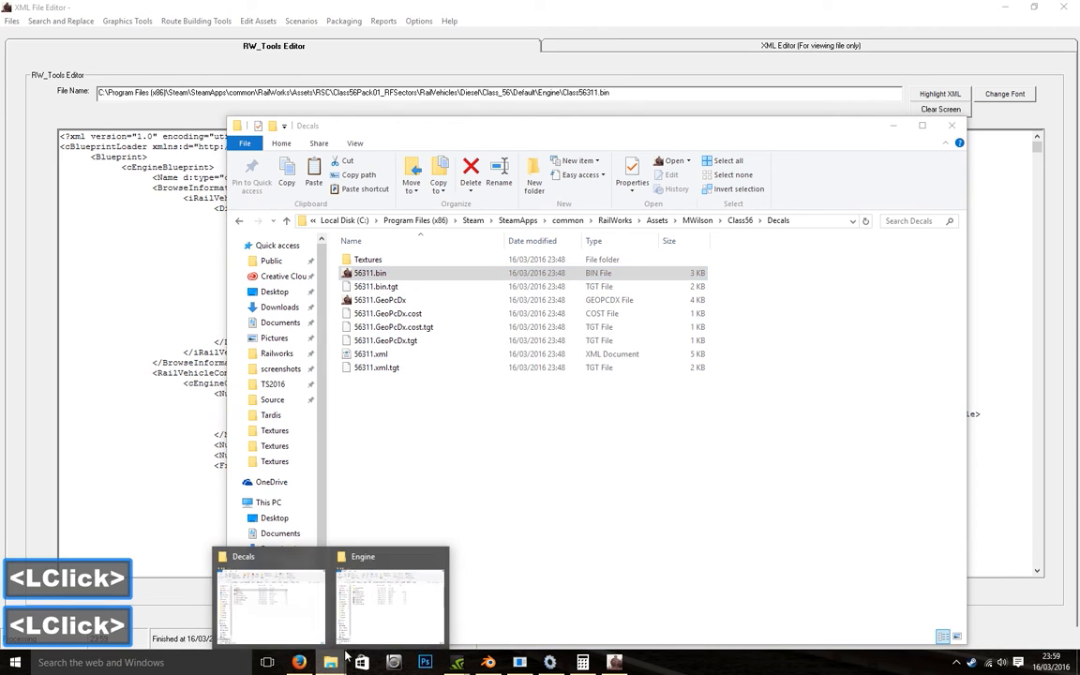
{"action": "left_click", "coordinate": [387, 600]}
{"action": "right_click", "coordinate": [429, 310]}
{"action": "left_click", "coordinate": [463, 409]}
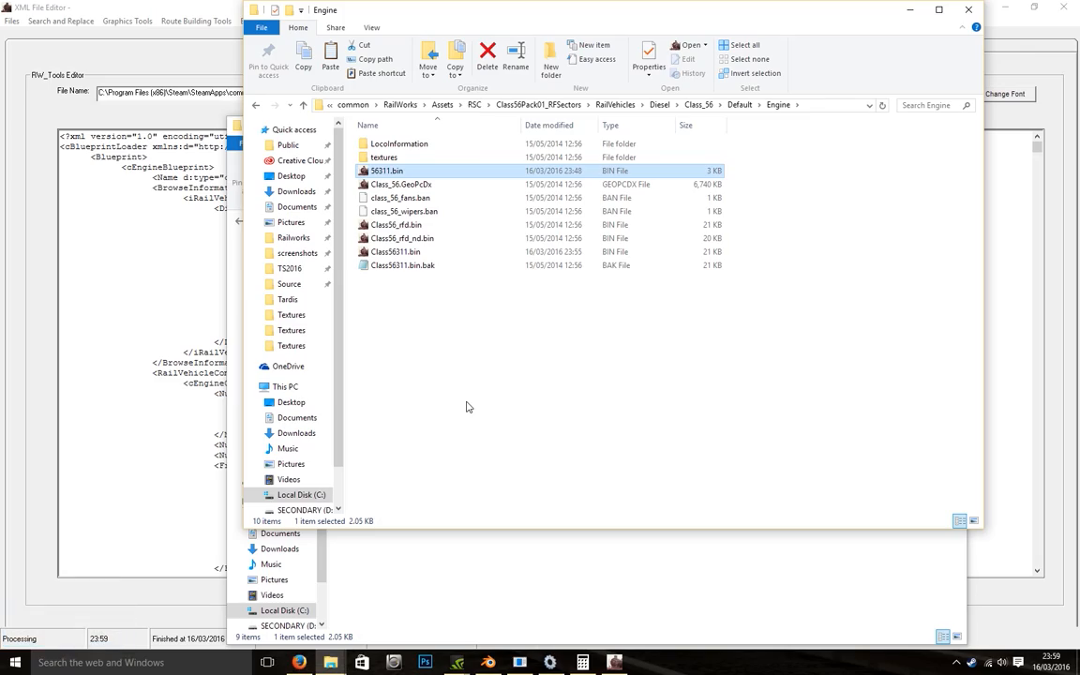
Step: Switch back to RW_Tools and copy the complete Loco Sound cEntityContainerBlueprint-sChild block from the ContainerComponent section of Class56311.bin
{"action": "left_click", "coordinate": [145, 492]}
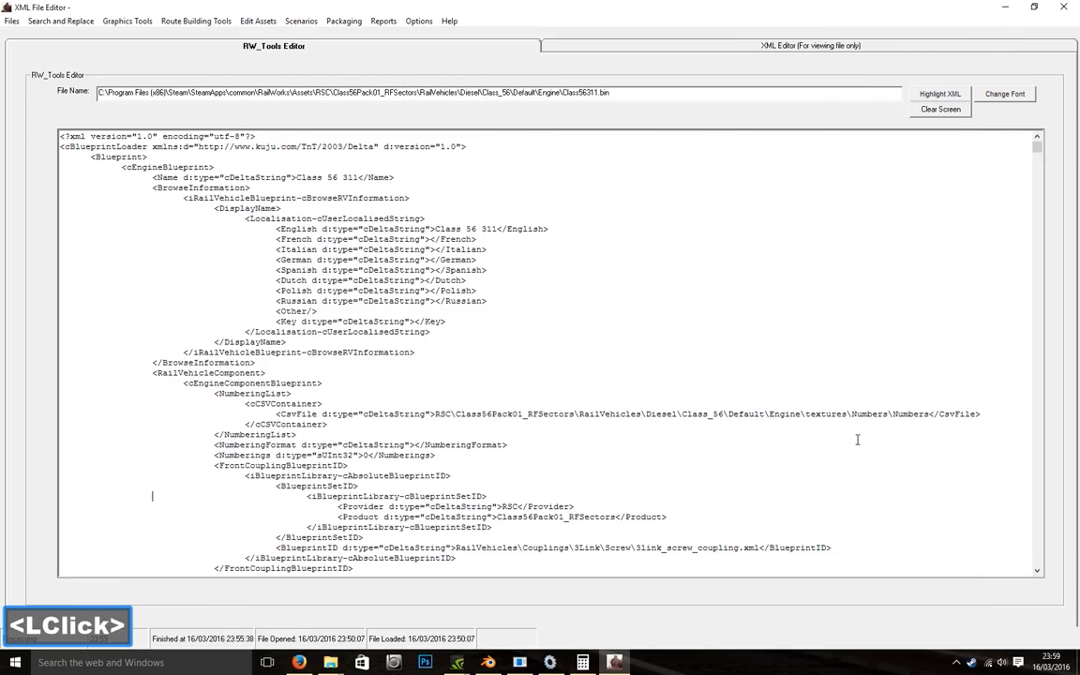
{"action": "left_click_drag", "start_coordinate": [1037, 144], "coordinate": [1037, 452]}
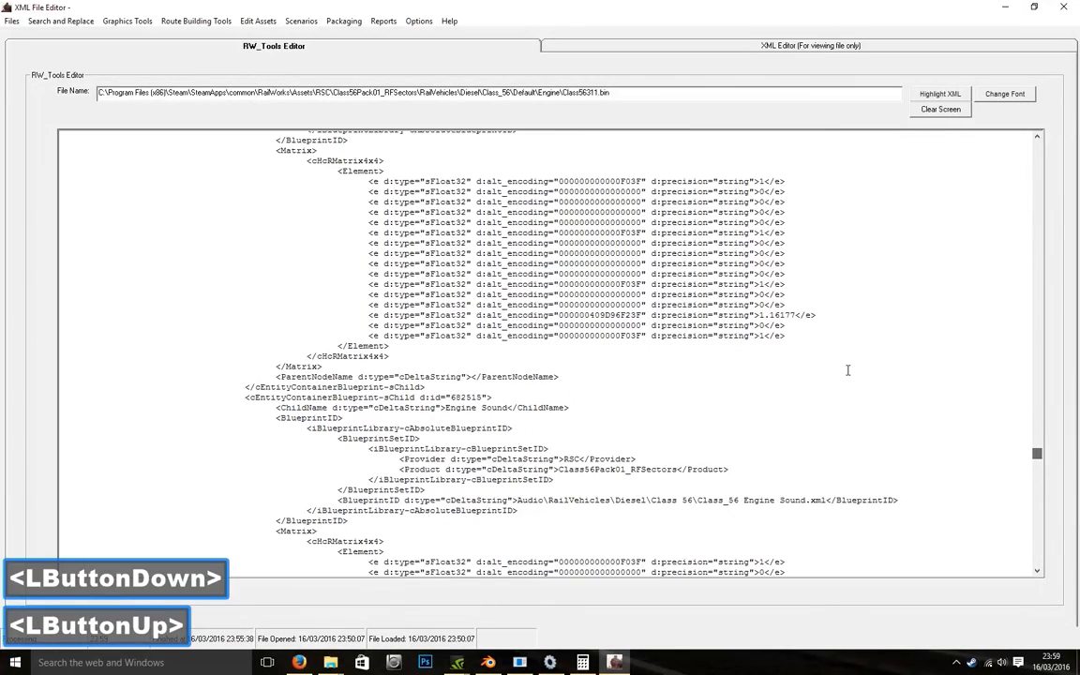
{"action": "scroll", "coordinate": [848, 370], "scroll_direction": "up", "scroll_amount": 2}
{"action": "scroll", "coordinate": [843, 372], "scroll_direction": "up", "scroll_amount": 2}
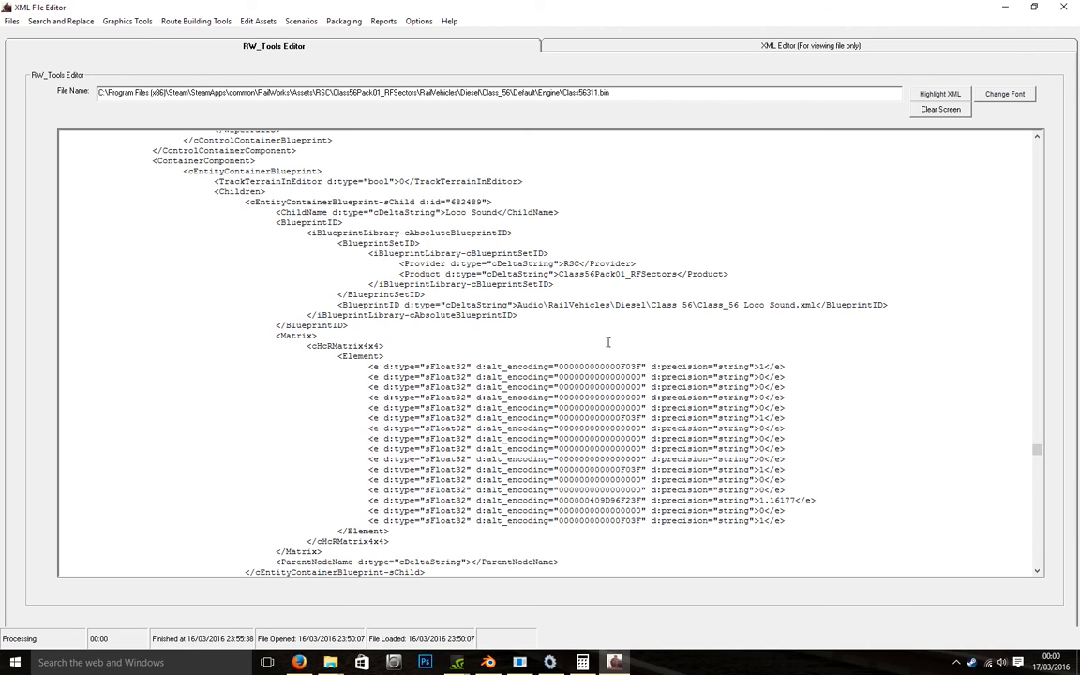
{"action": "scroll", "coordinate": [584, 342], "scroll_direction": "down", "scroll_amount": 2}
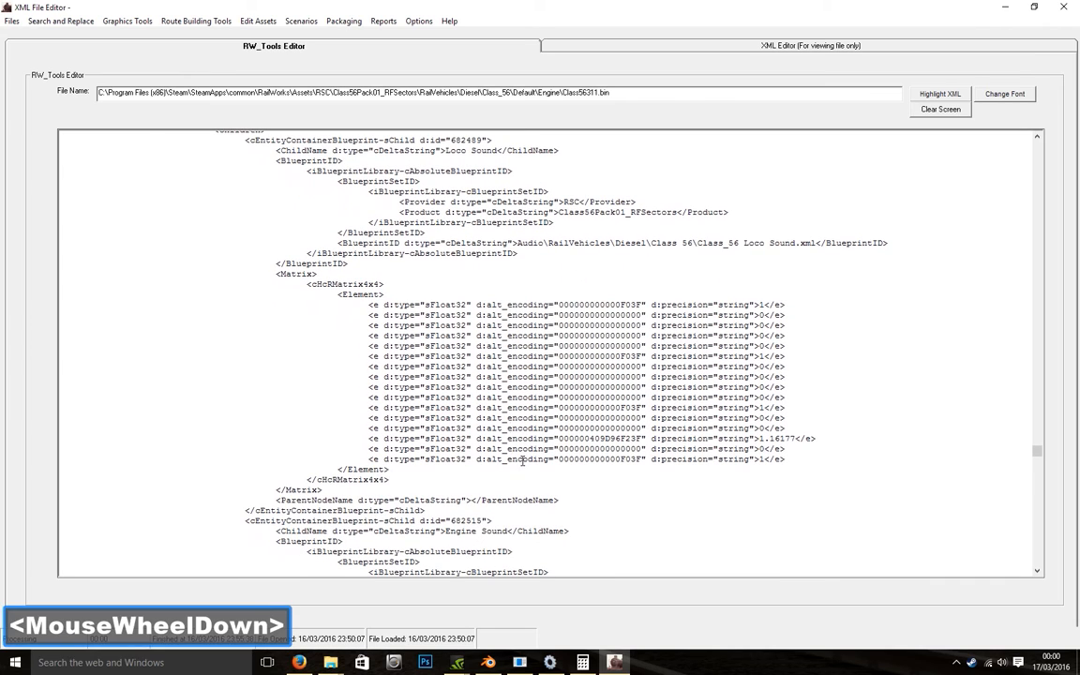
{"action": "left_click", "coordinate": [428, 510]}
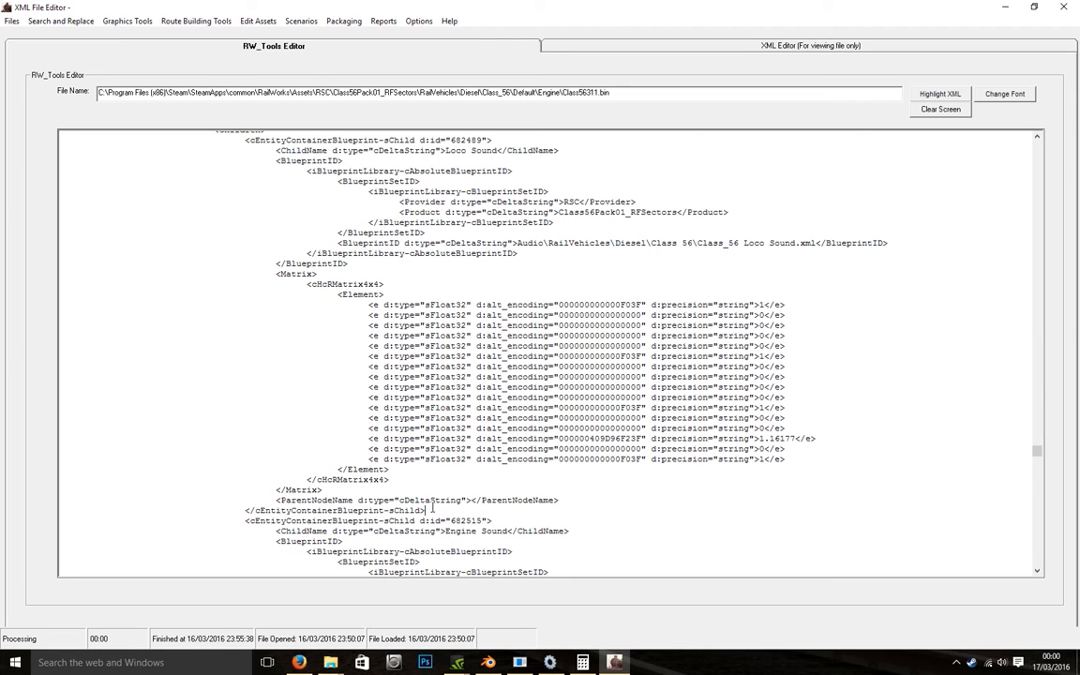
{"action": "left_click_drag", "start_coordinate": [433, 507], "coordinate": [269, 229]}
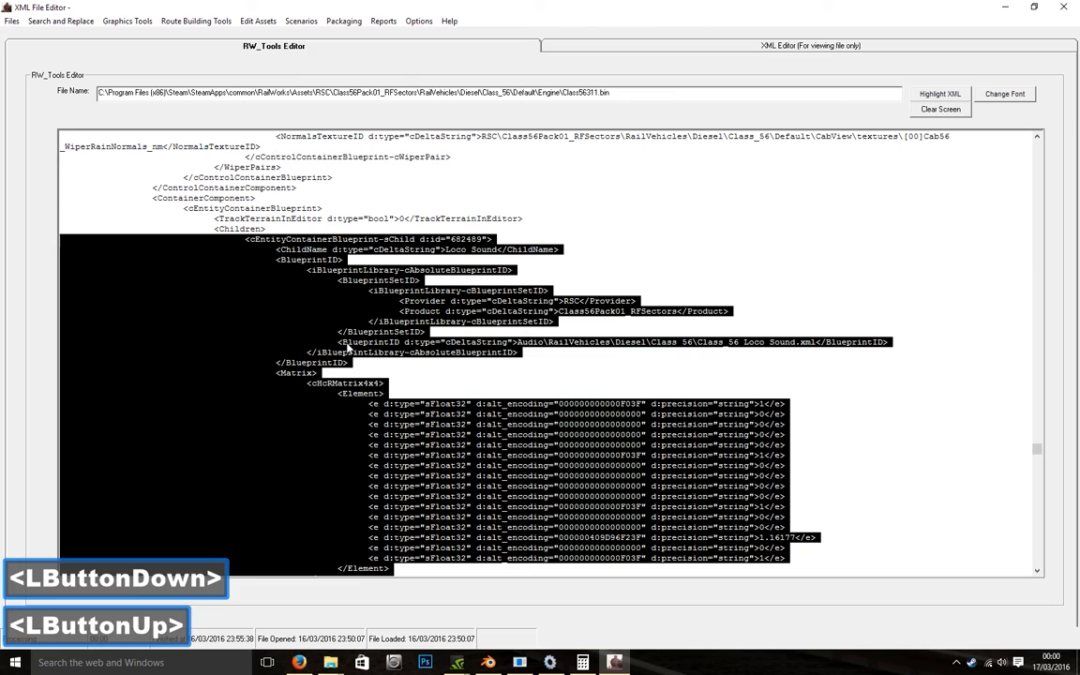
{"action": "key", "text": "shift+Left"}
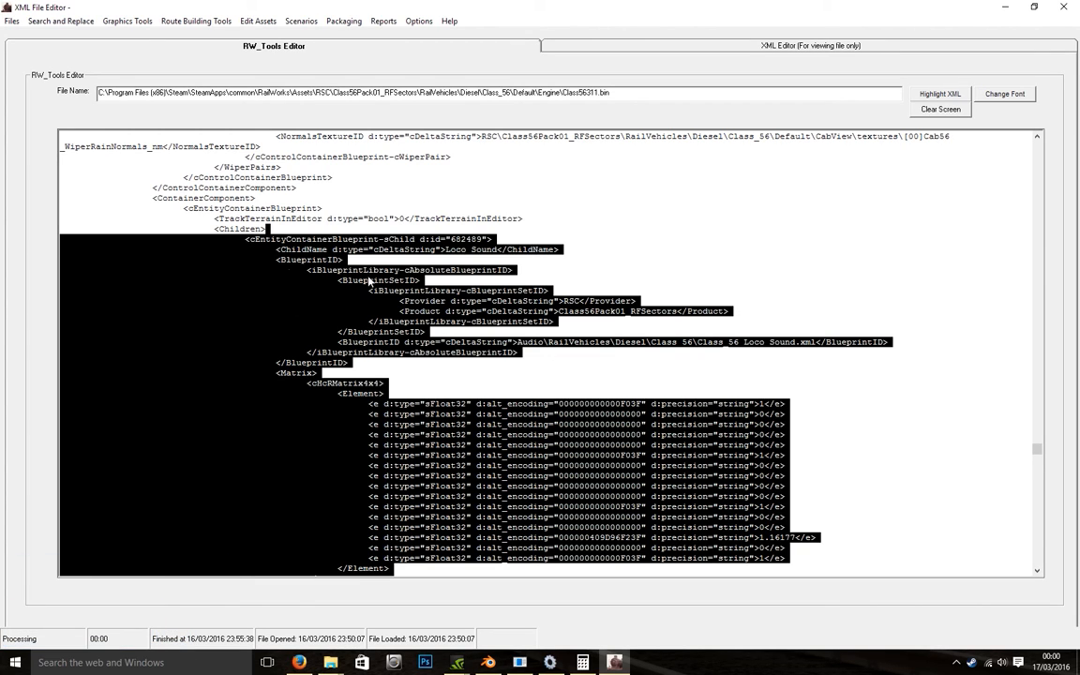
{"action": "right_click", "coordinate": [425, 314]}
{"action": "left_click", "coordinate": [475, 322]}
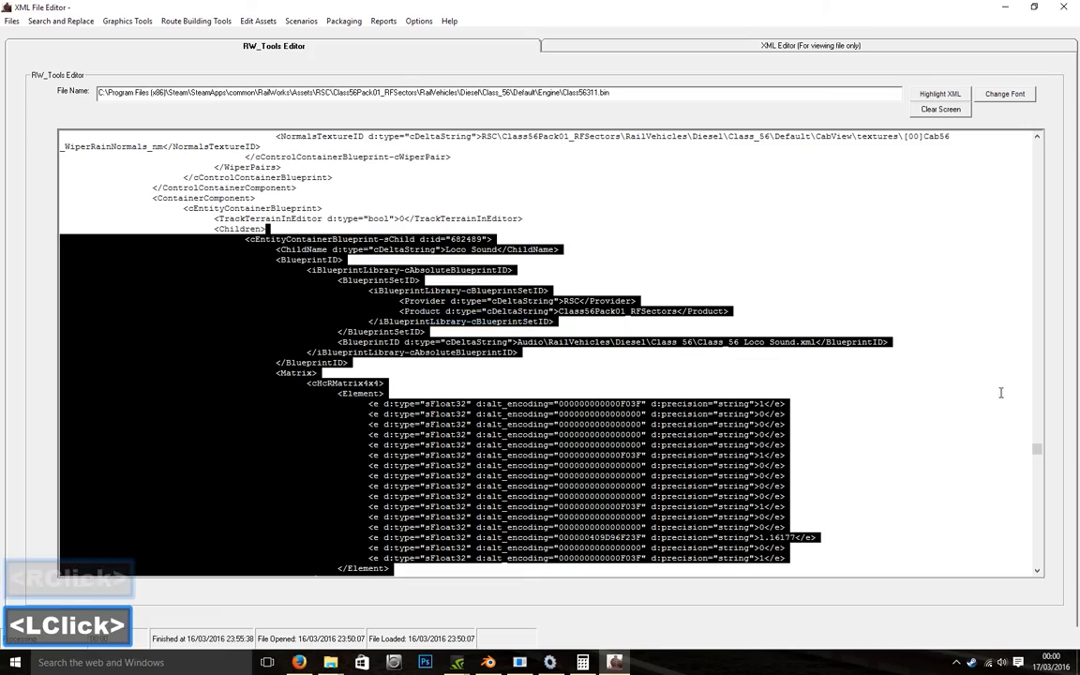
Step: Paste the copied Loco Sound child block after the last cEntityContainerBlueprint-sChild entry, just before the closing Children tag of the ContainerComponent
{"action": "left_click_drag", "start_coordinate": [1037, 450], "coordinate": [1048, 572]}
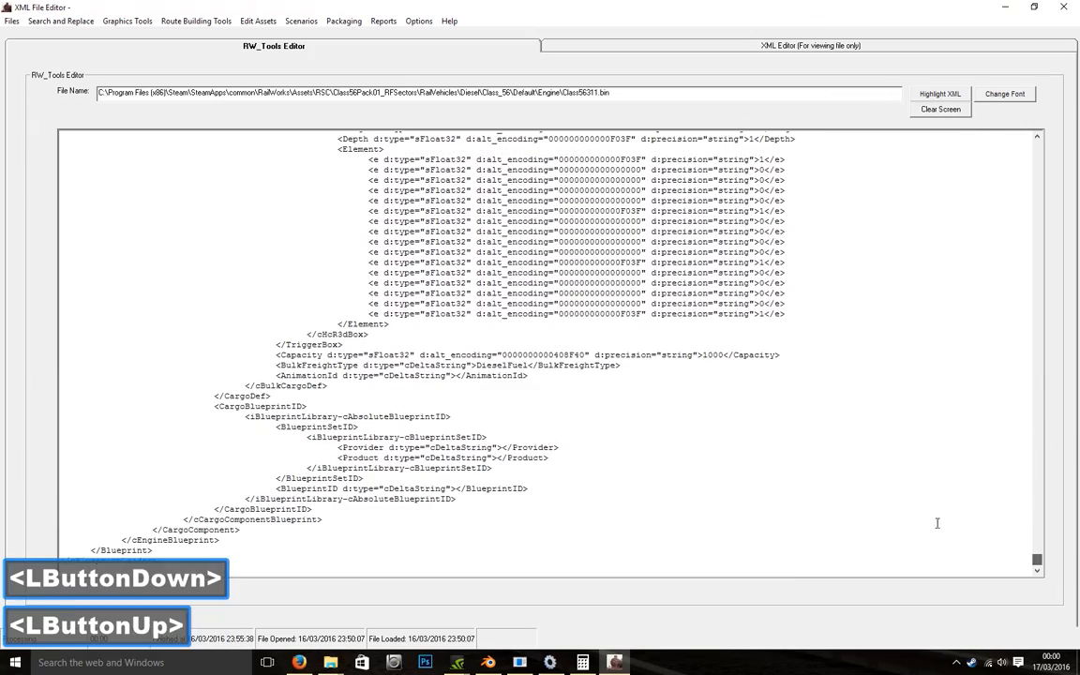
{"action": "scroll", "coordinate": [706, 453], "scroll_direction": "up", "scroll_amount": 2}
{"action": "scroll", "coordinate": [706, 453], "scroll_direction": "up", "scroll_amount": 12}
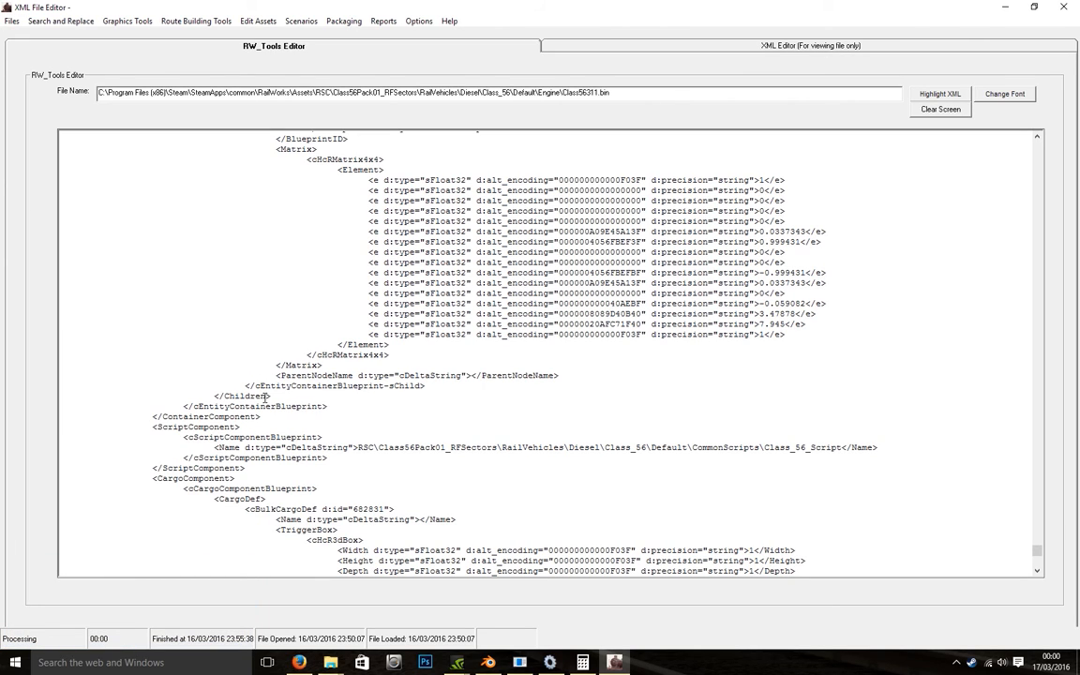
{"action": "left_click", "coordinate": [430, 387]}
{"action": "right_click", "coordinate": [430, 386]}
{"action": "left_click", "coordinate": [436, 379]}
{"action": "scroll", "coordinate": [459, 412], "scroll_direction": "down", "scroll_amount": 6}
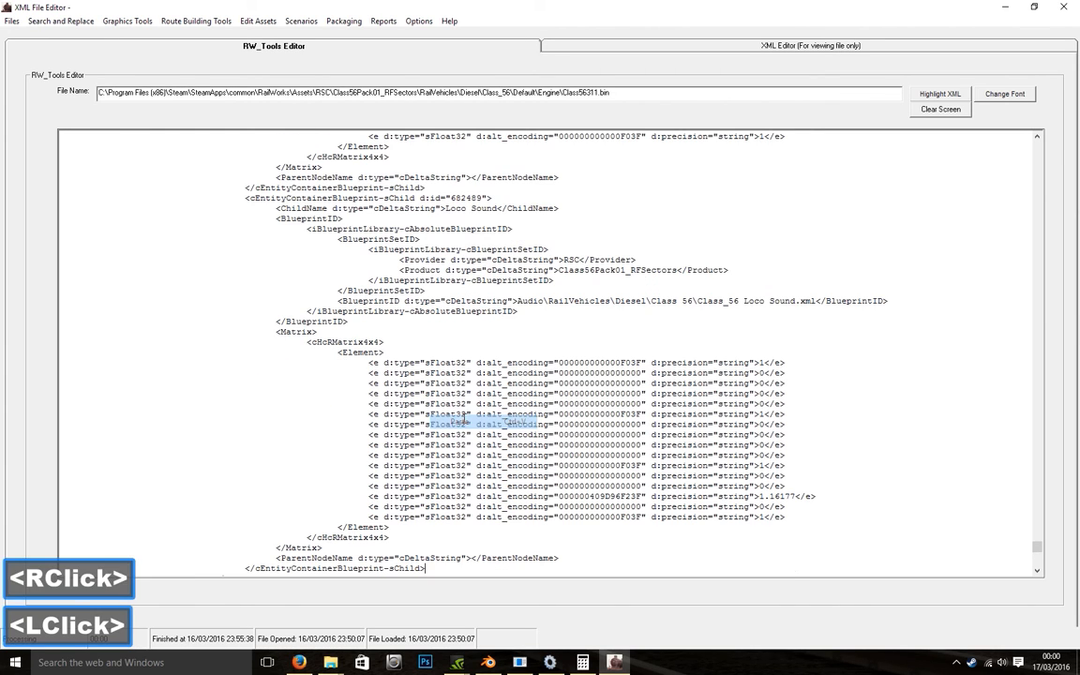
Step: Replace the ChildName "Loco Sound" in the pasted child block with "56311_number"
{"action": "scroll", "coordinate": [464, 419], "scroll_direction": "down", "scroll_amount": 2}
{"action": "scroll", "coordinate": [464, 418], "scroll_direction": "up", "scroll_amount": 3}
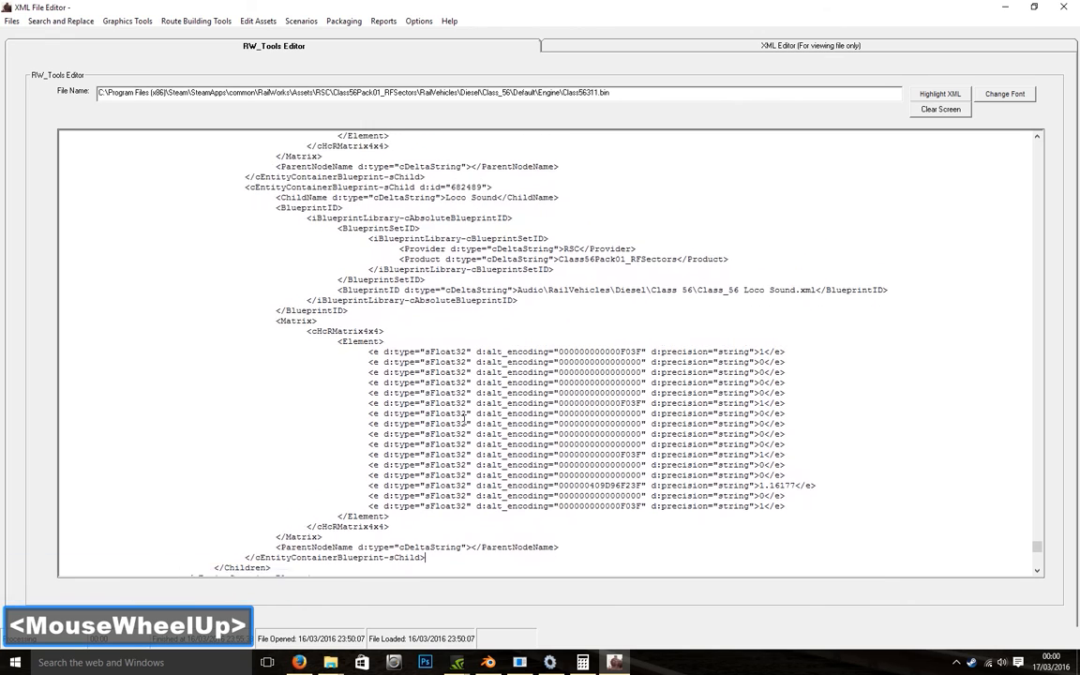
{"action": "scroll", "coordinate": [464, 418], "scroll_direction": "up", "scroll_amount": 2}
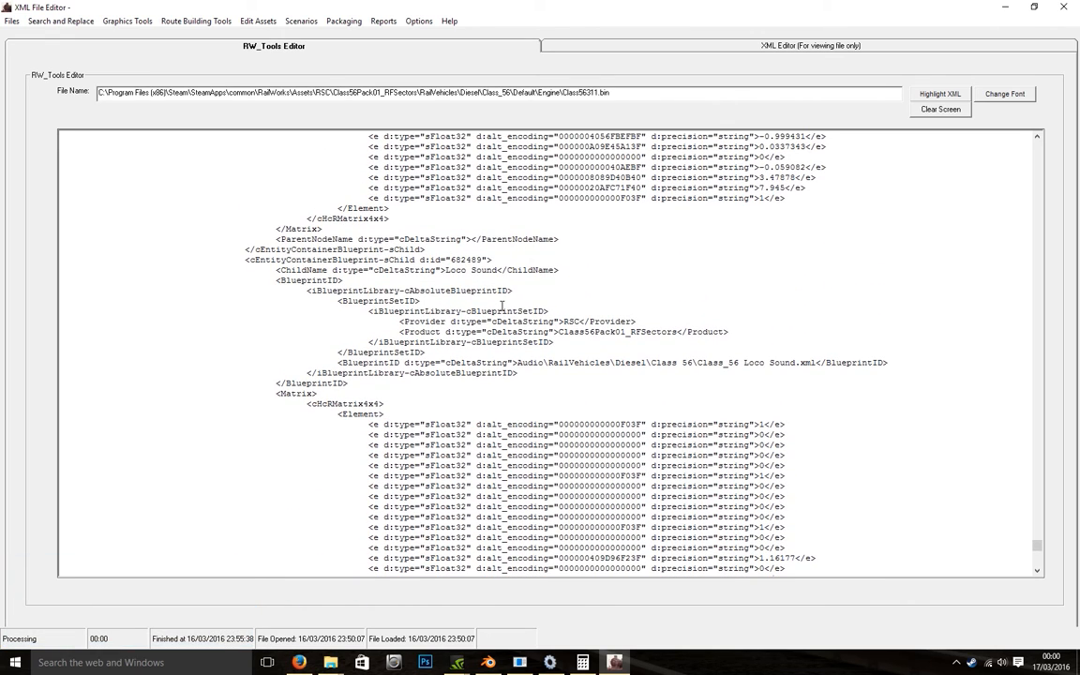
{"action": "left_click_drag", "start_coordinate": [500, 274], "coordinate": [448, 274]}
{"action": "type", "text": "56311_"}
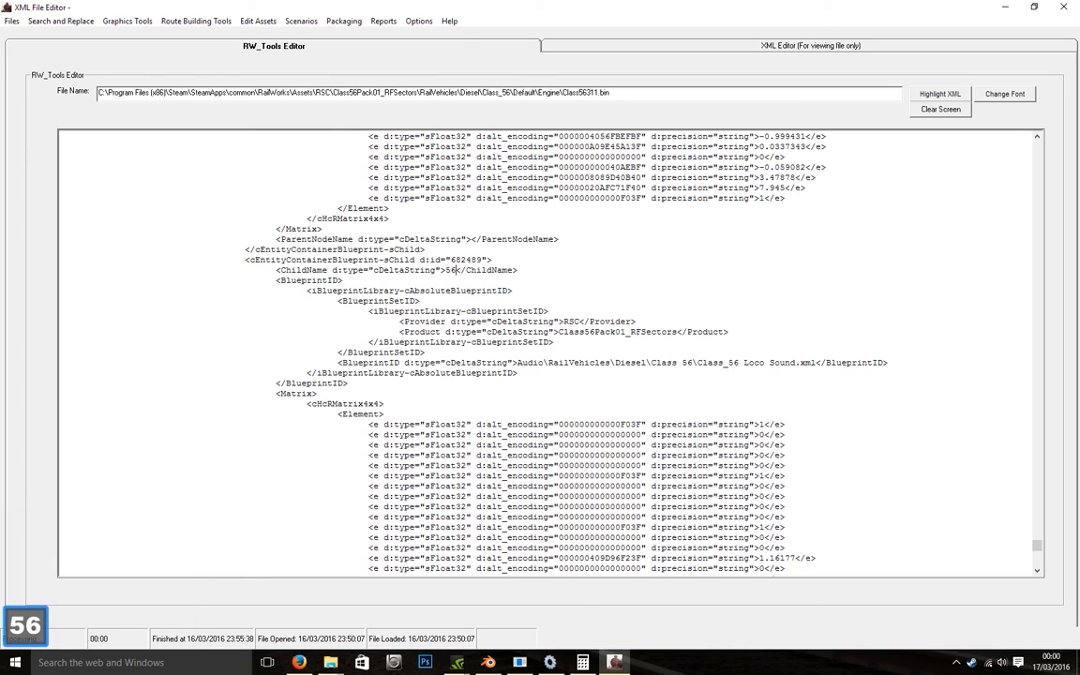
{"action": "type", "text": "number"}
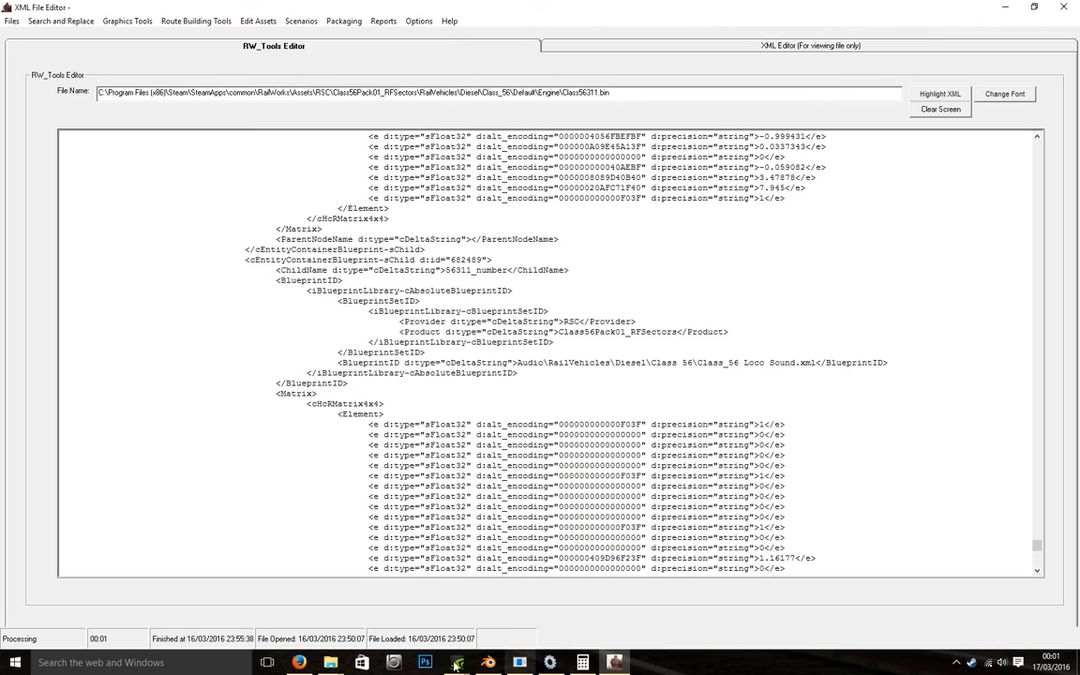
Step: Switch to File Explorer and copy the RailVehicles\Diesel\Class_56\Default\Engine part of the Engine folder's path
{"action": "left_click", "coordinate": [338, 662]}
{"action": "left_click", "coordinate": [389, 596]}
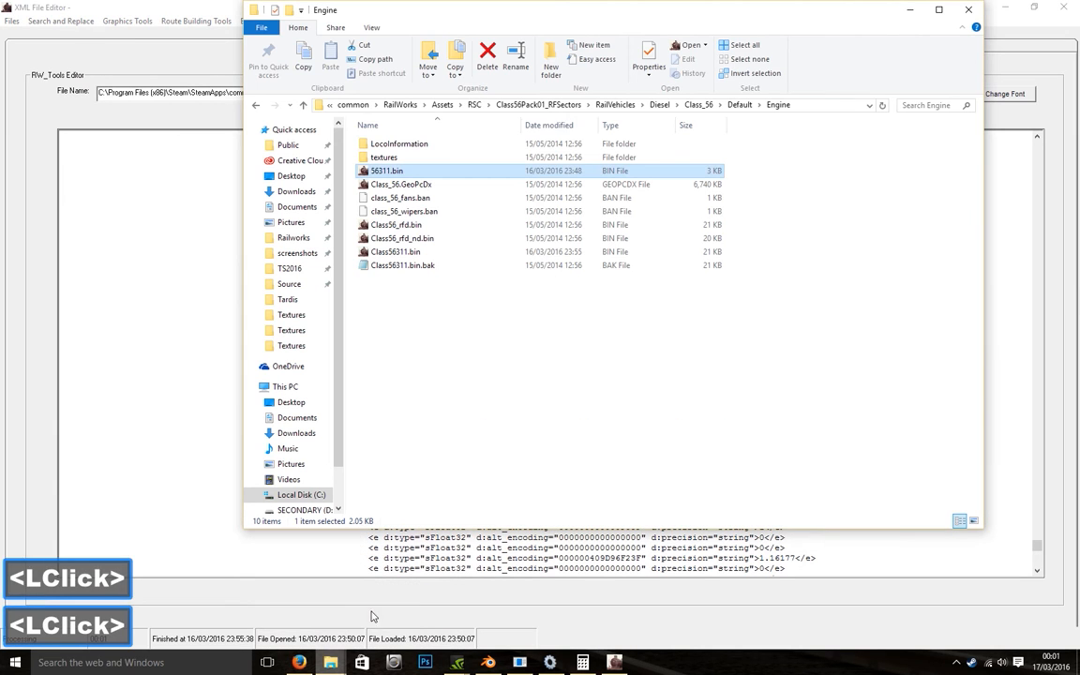
{"action": "left_click", "coordinate": [814, 106]}
{"action": "left_click_drag", "start_coordinate": [759, 105], "coordinate": [673, 107]}
{"action": "right_click", "coordinate": [687, 109]}
{"action": "left_click", "coordinate": [716, 148]}
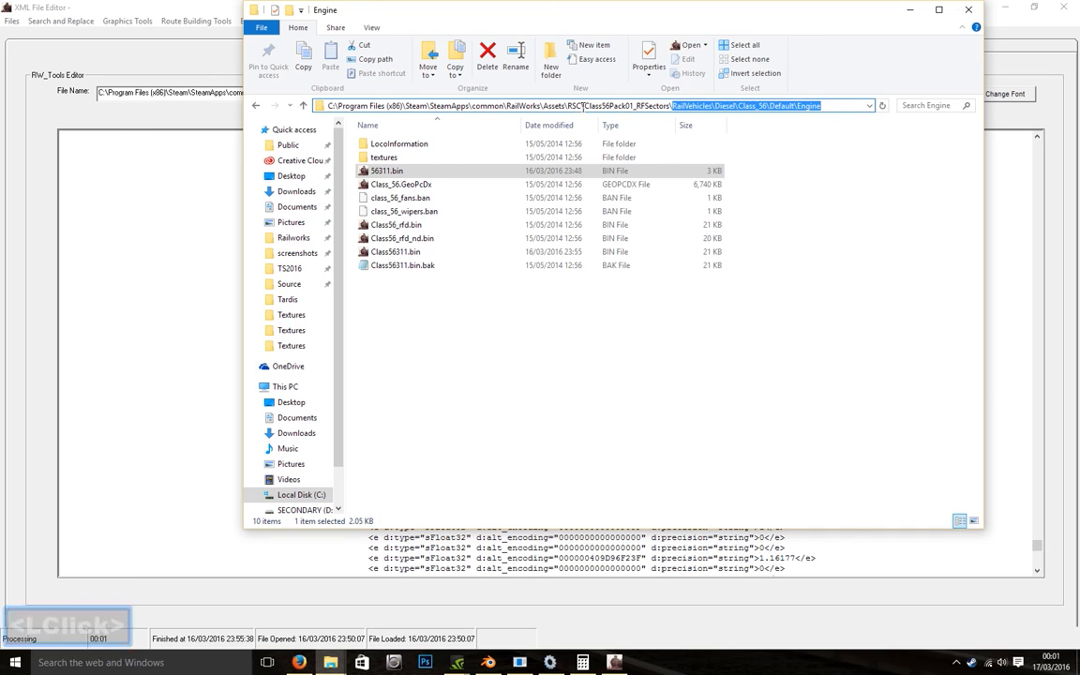
Step: Back in RW_Tools, change the 56311_number child's BlueprintID path to RailVehicles\Diesel\Class_56\Default\Engine\56311.xml using the copied path
{"action": "left_click", "coordinate": [103, 244]}
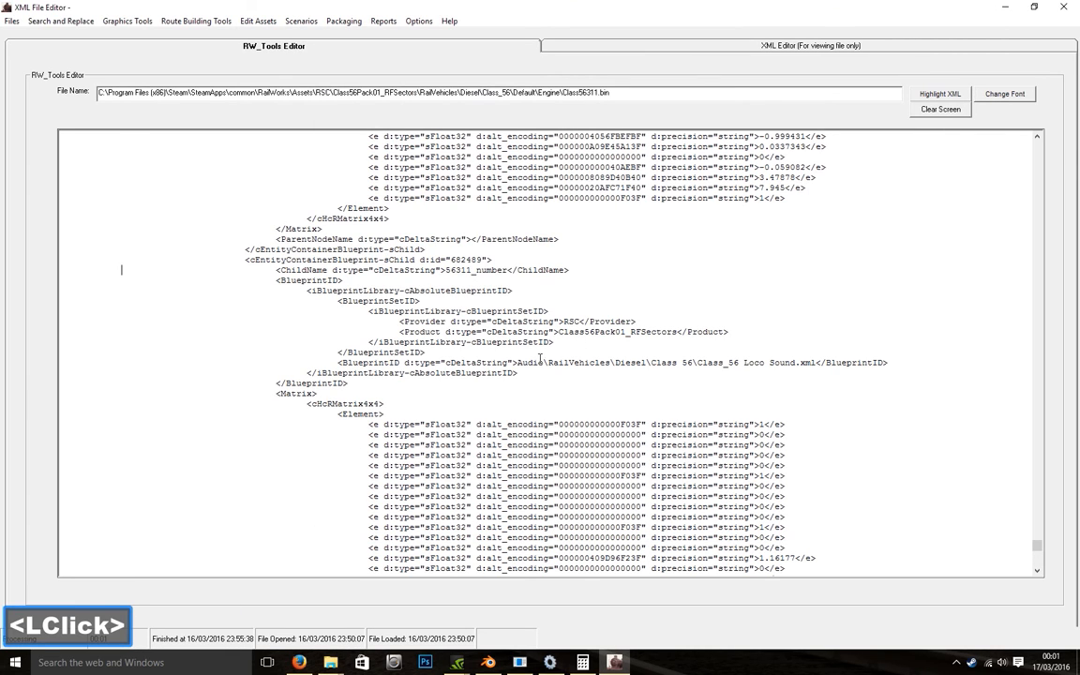
{"action": "left_click_drag", "start_coordinate": [518, 362], "coordinate": [692, 362]}
{"action": "right_click", "coordinate": [671, 363]}
{"action": "left_click", "coordinate": [709, 399]}
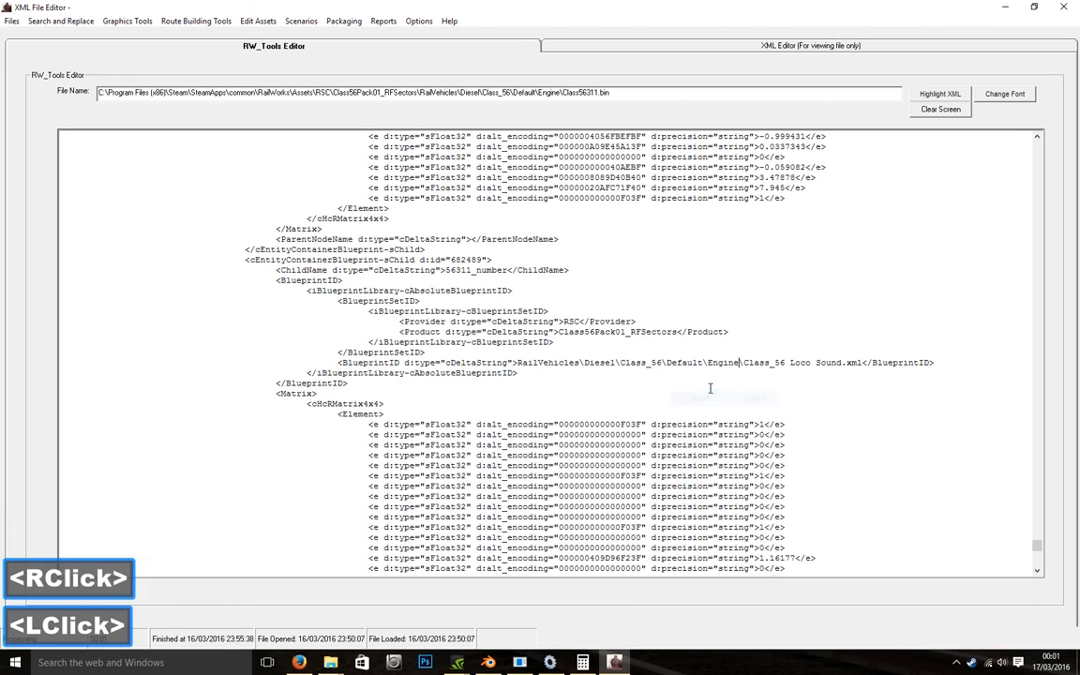
{"action": "left_click_drag", "start_coordinate": [744, 363], "coordinate": [845, 363]}
{"action": "type", "text": "56311"}
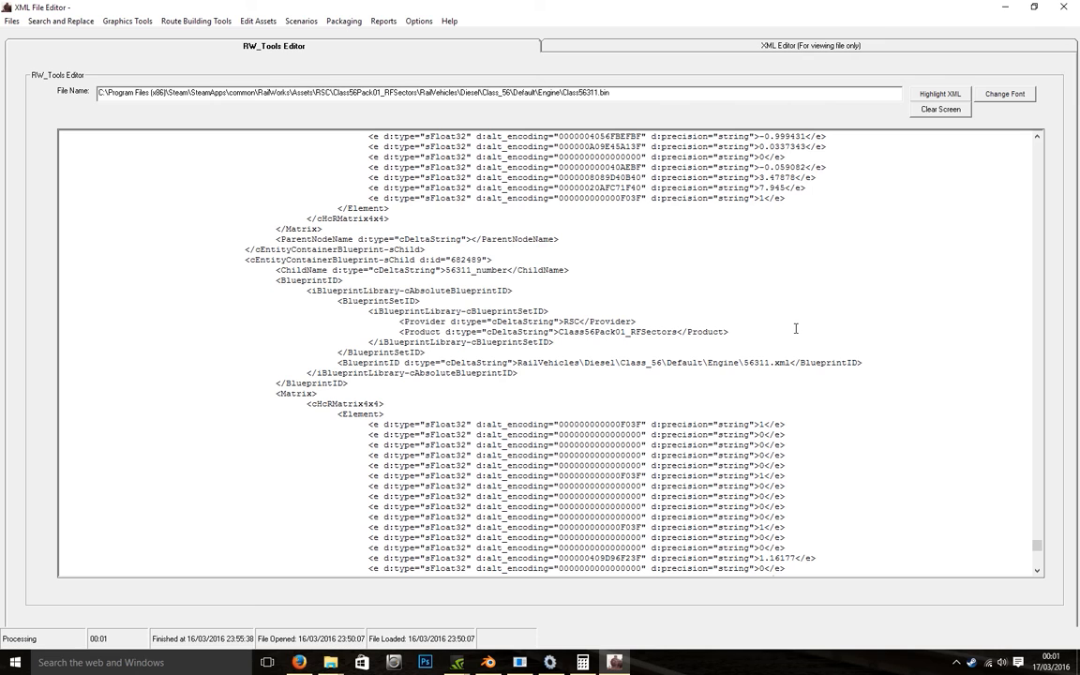
Step: Set the thirteenth, fourteenth and fifteenth Matrix values of the 56311_number child to 1.4, 1.5 and 5
{"action": "scroll", "coordinate": [796, 328], "scroll_direction": "down", "scroll_amount": 4}
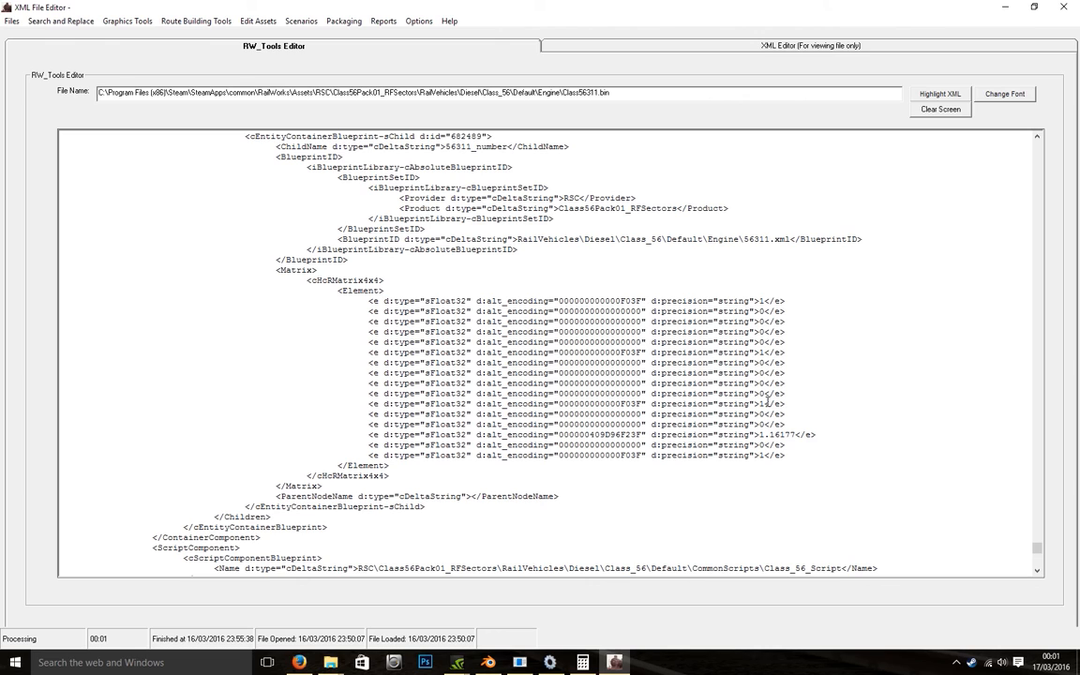
{"action": "left_click_drag", "start_coordinate": [786, 446], "coordinate": [763, 423]}
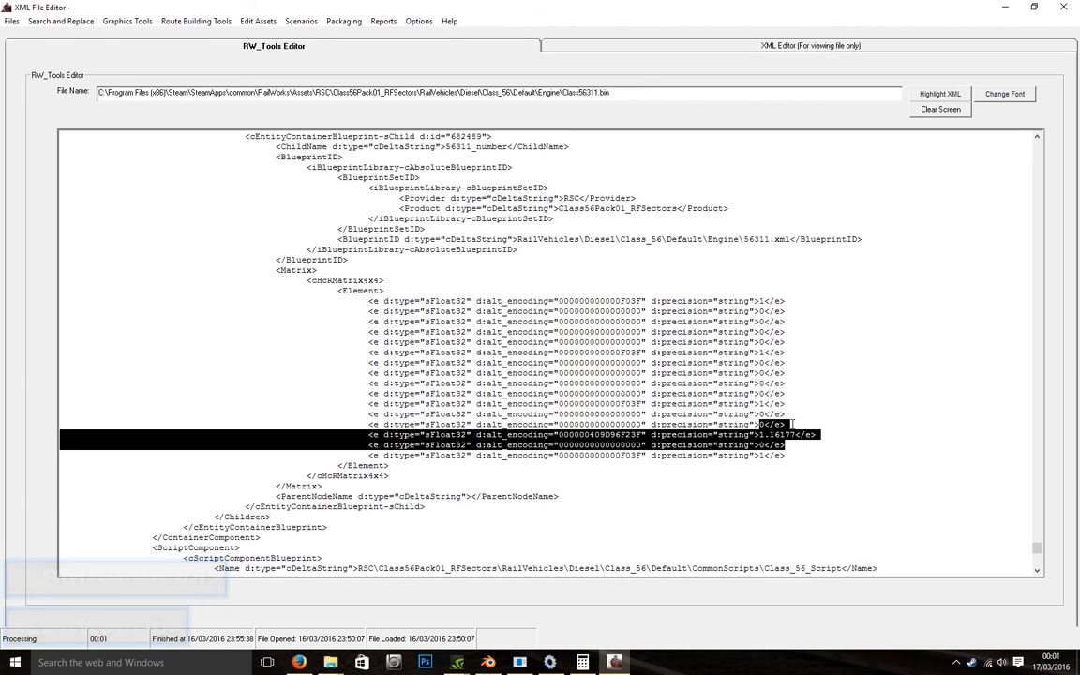
{"action": "left_click", "coordinate": [795, 427]}
{"action": "left_click_drag", "start_coordinate": [794, 427], "coordinate": [762, 426]}
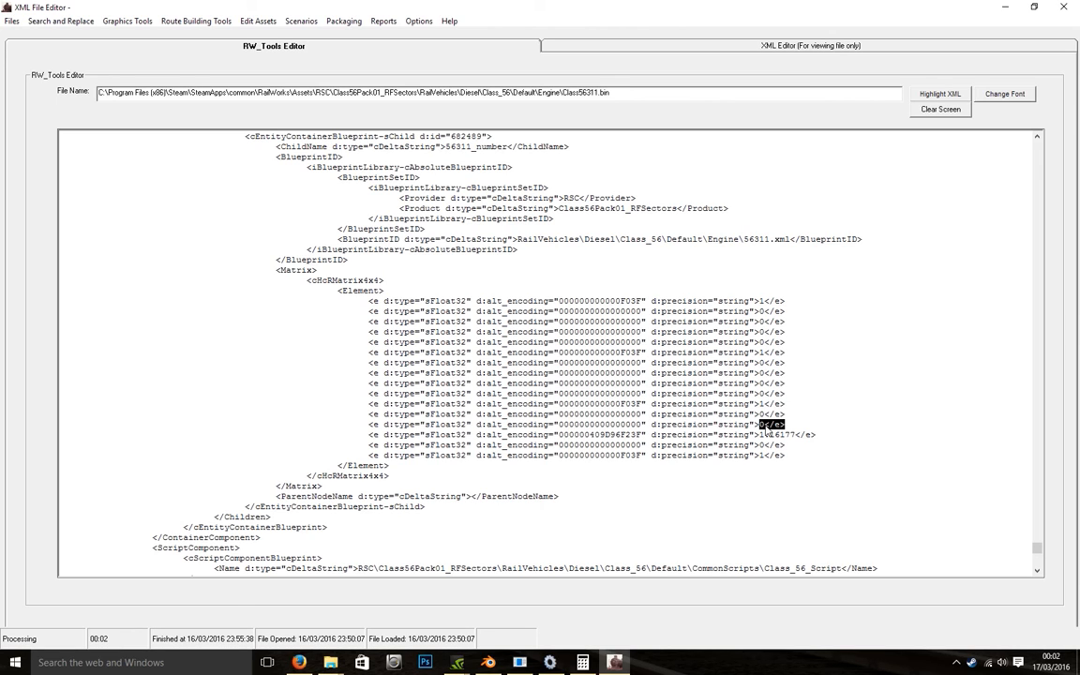
{"action": "left_click", "coordinate": [788, 425]}
{"action": "key", "text": "BackSpace"}
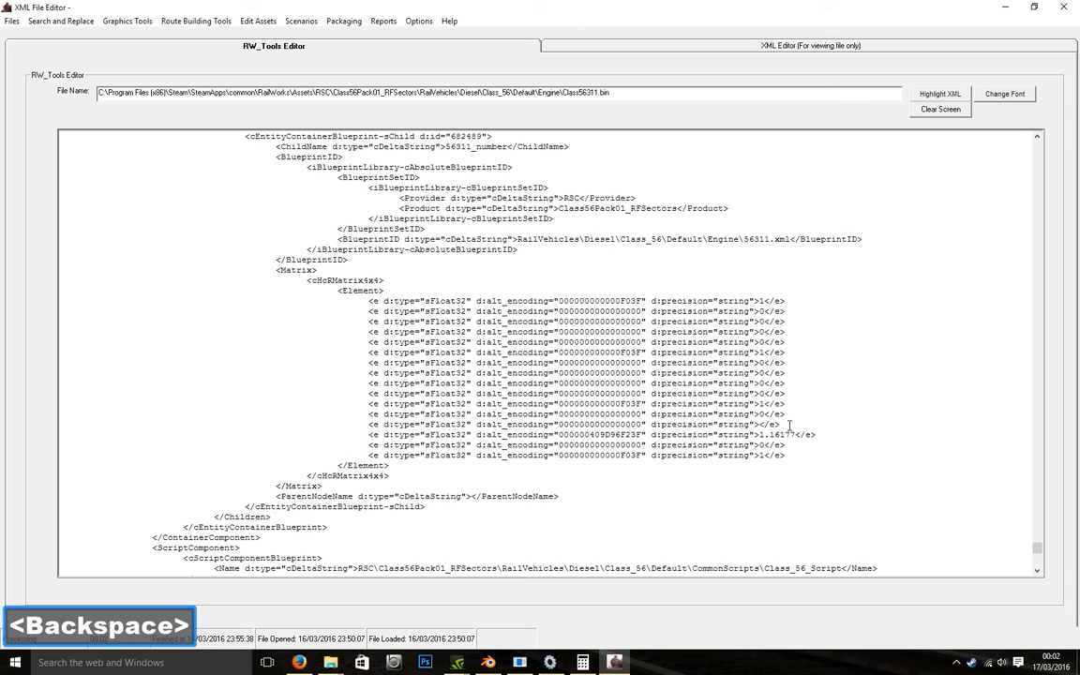
{"action": "type", "text": "1.4"}
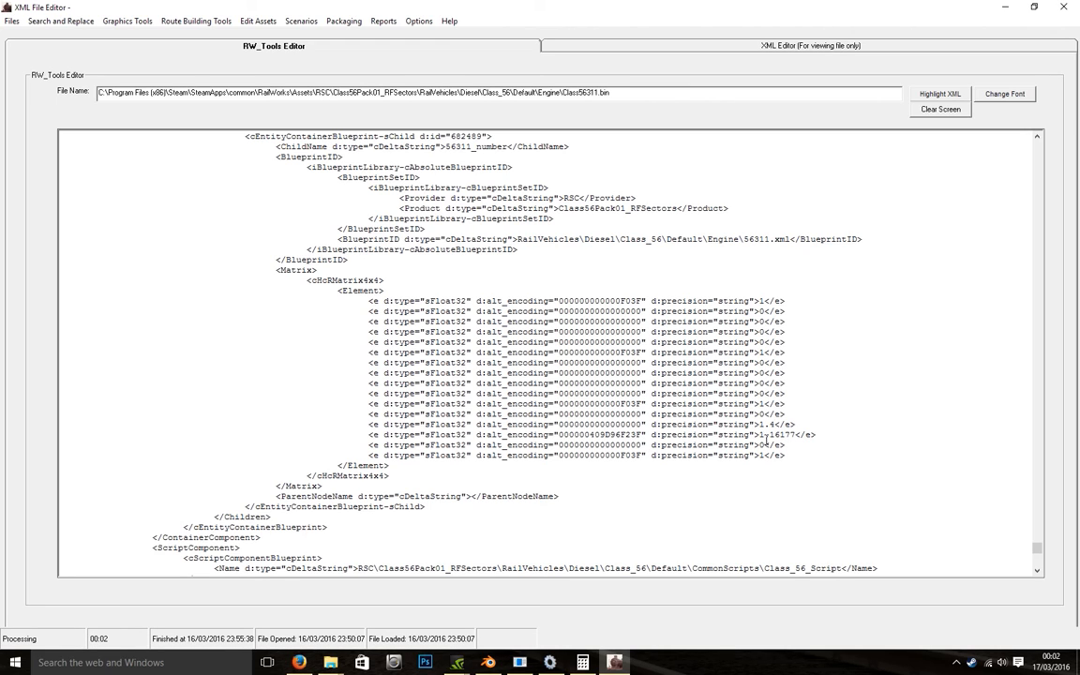
{"action": "left_click_drag", "start_coordinate": [795, 435], "coordinate": [761, 438]}
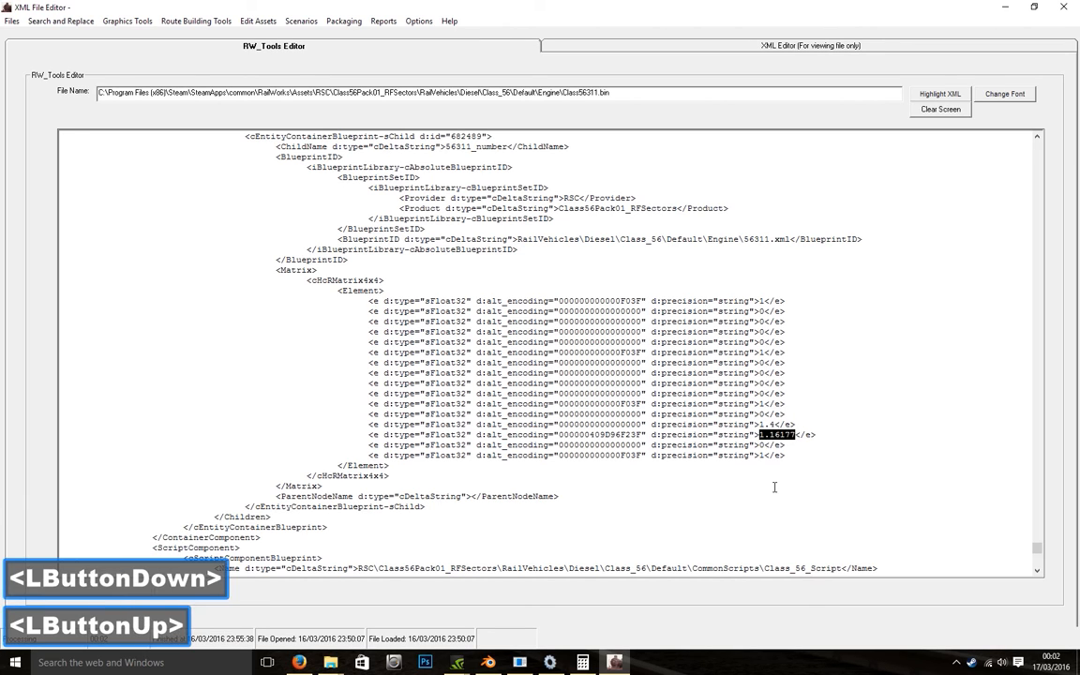
{"action": "type", "text": "1.5"}
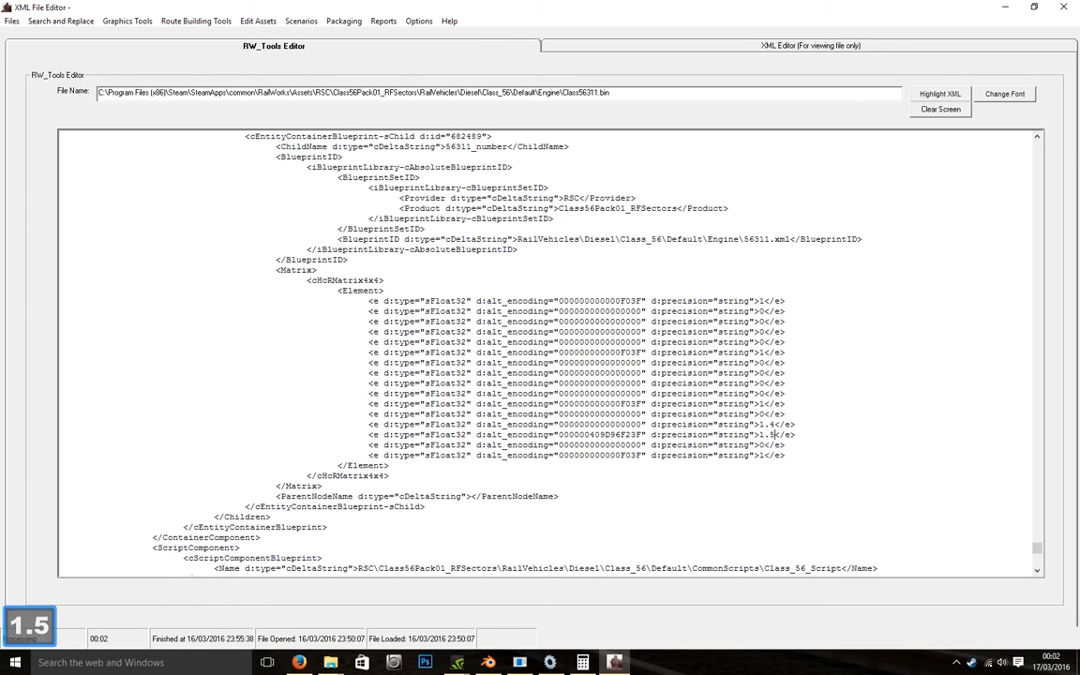
{"action": "left_click_drag", "start_coordinate": [765, 445], "coordinate": [760, 444]}
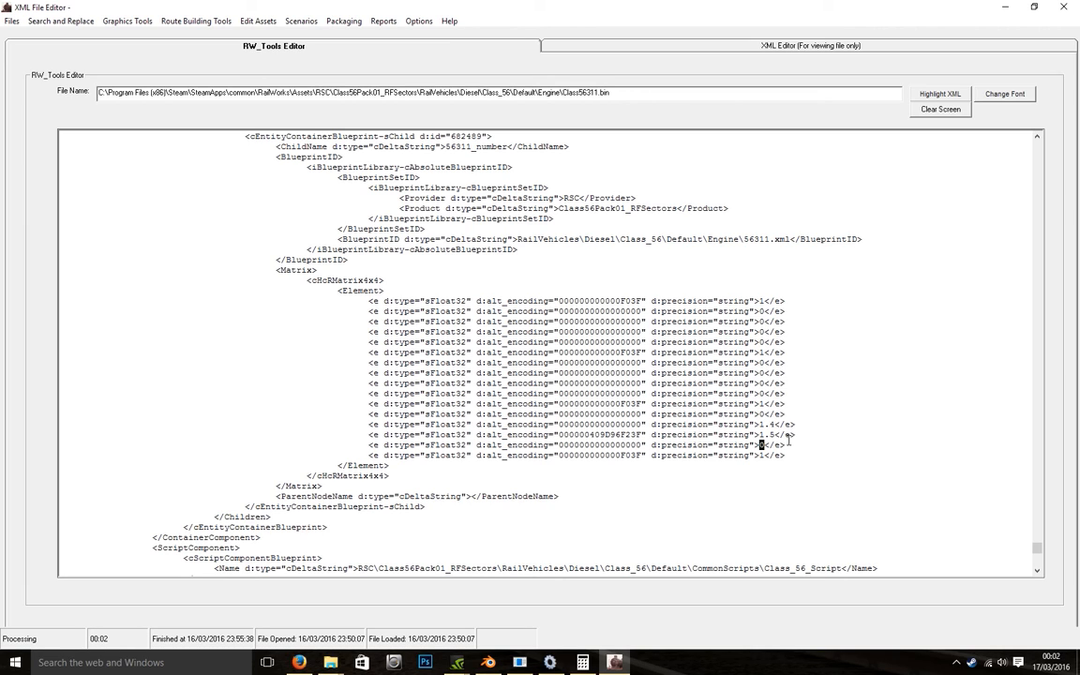
{"action": "type", "text": "5"}
Step: Save the edited Class56311.bin blueprint as a TS2016 file
{"action": "left_click", "coordinate": [11, 21]}
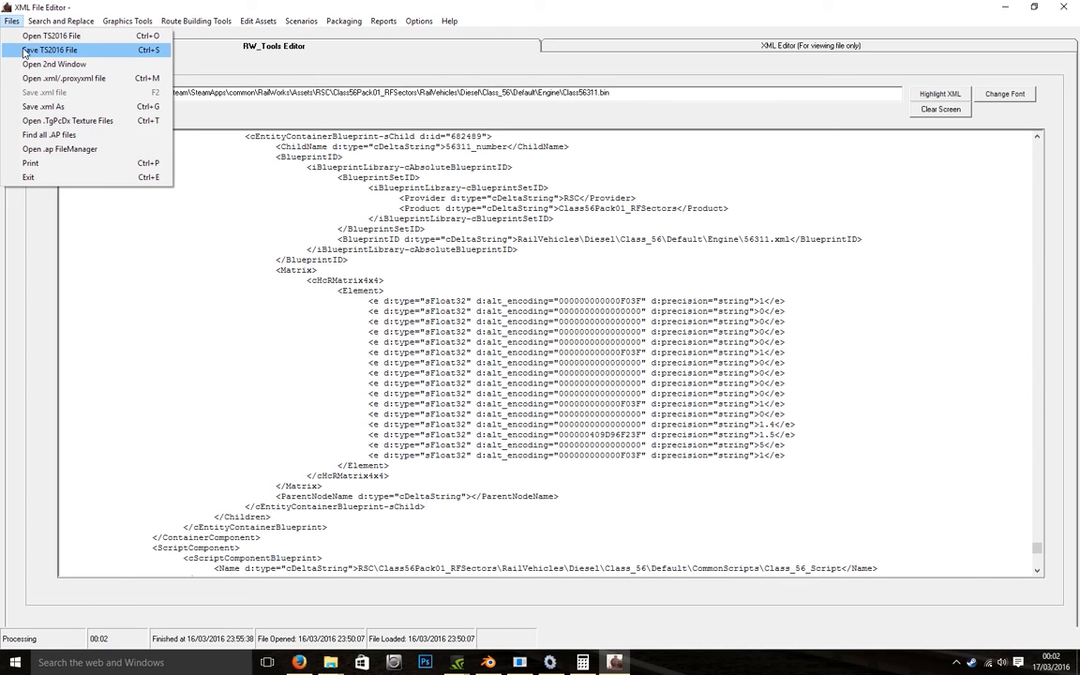
{"action": "left_click", "coordinate": [25, 50]}
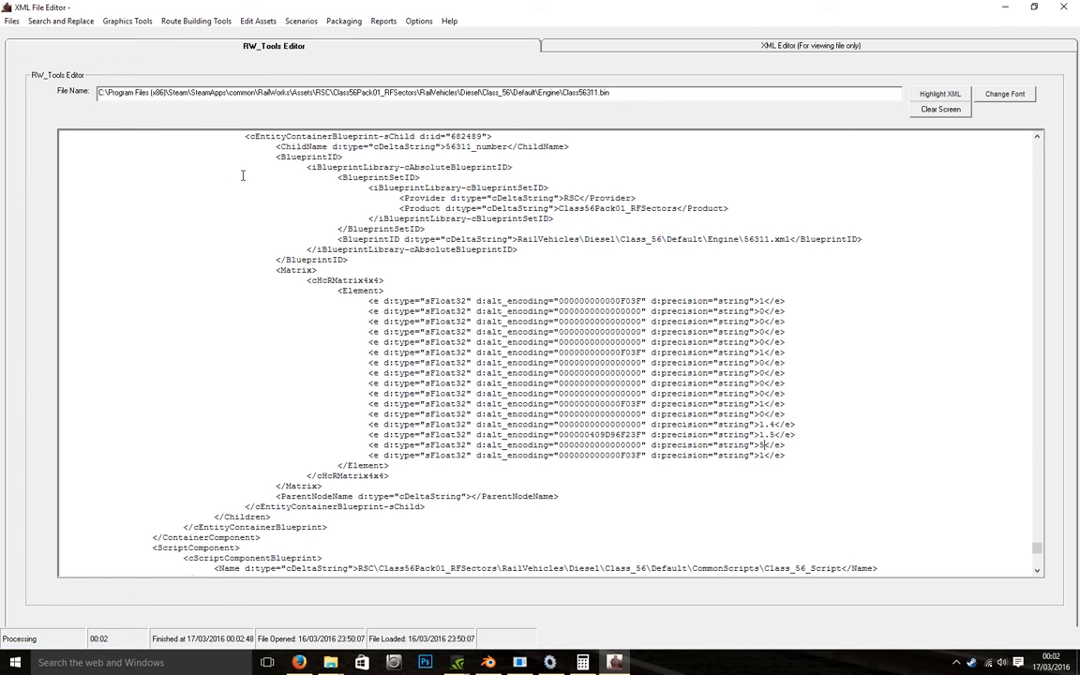
{"action": "key", "text": "ctrl+bracketleft"}
{"action": "left_click_drag", "start_coordinate": [1037, 549], "coordinate": [1065, 126]}
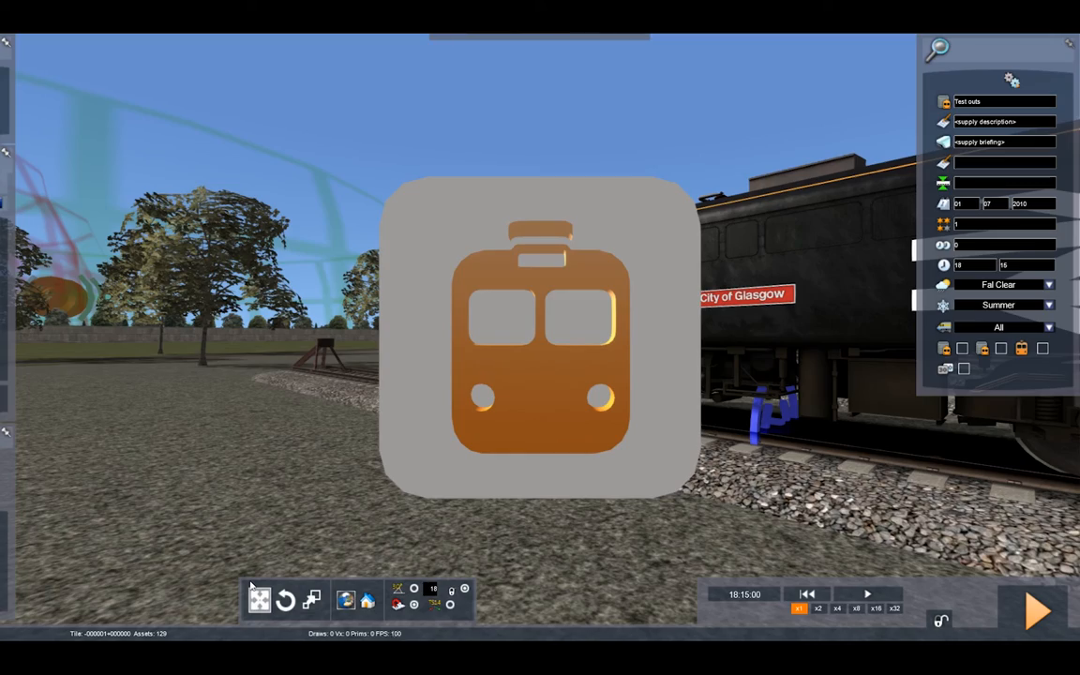
Step: Switch to the Train Simulator scenario editor and examine the parked black locomotive's number up close and the empty sidings beyond it
{"action": "right_click_drag", "start_coordinate": [269, 498], "coordinate": [94, 525]}
{"action": "key", "text": "Down"}
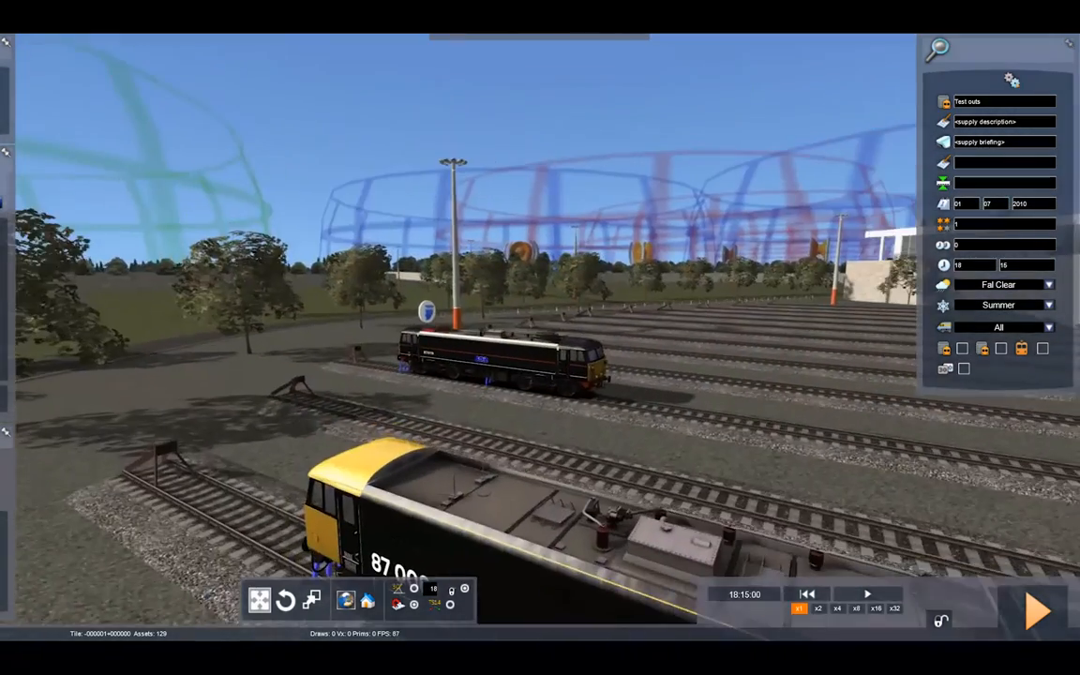
{"action": "key", "text": "Up"}
{"action": "key", "text": "Up"}
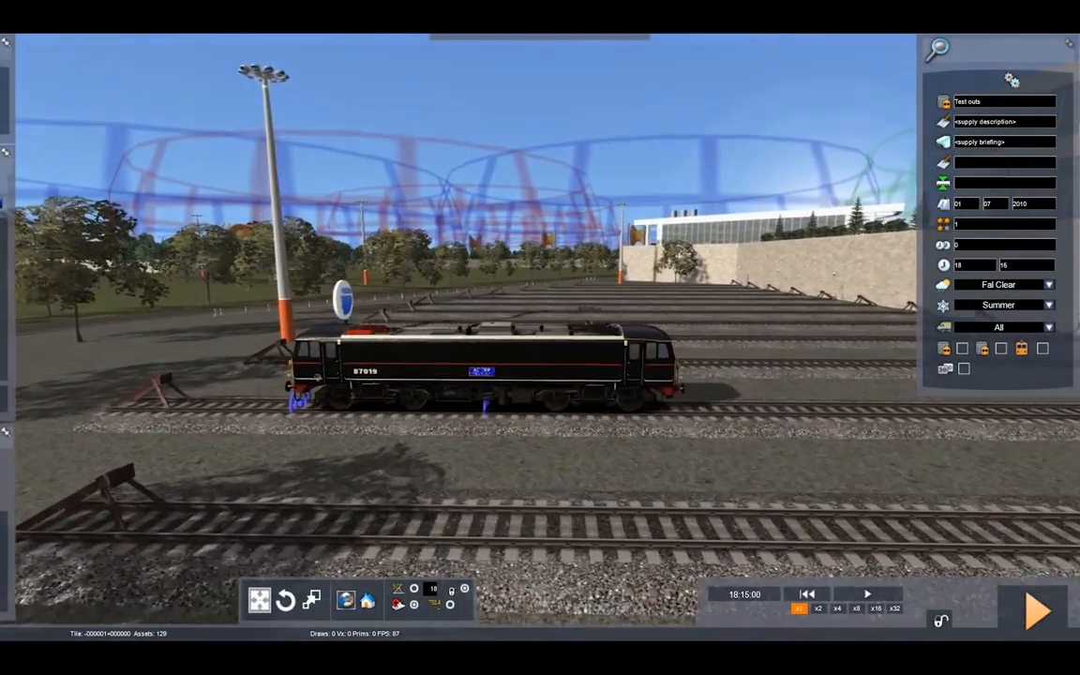
{"action": "key", "text": "Up"}
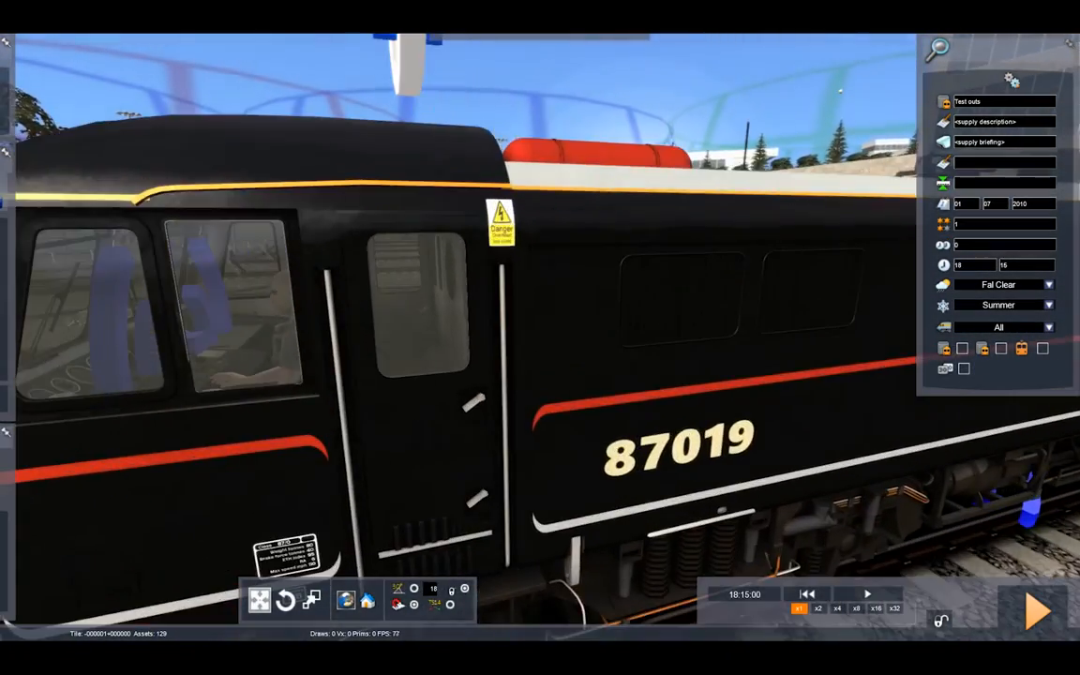
{"action": "key", "text": "Down"}
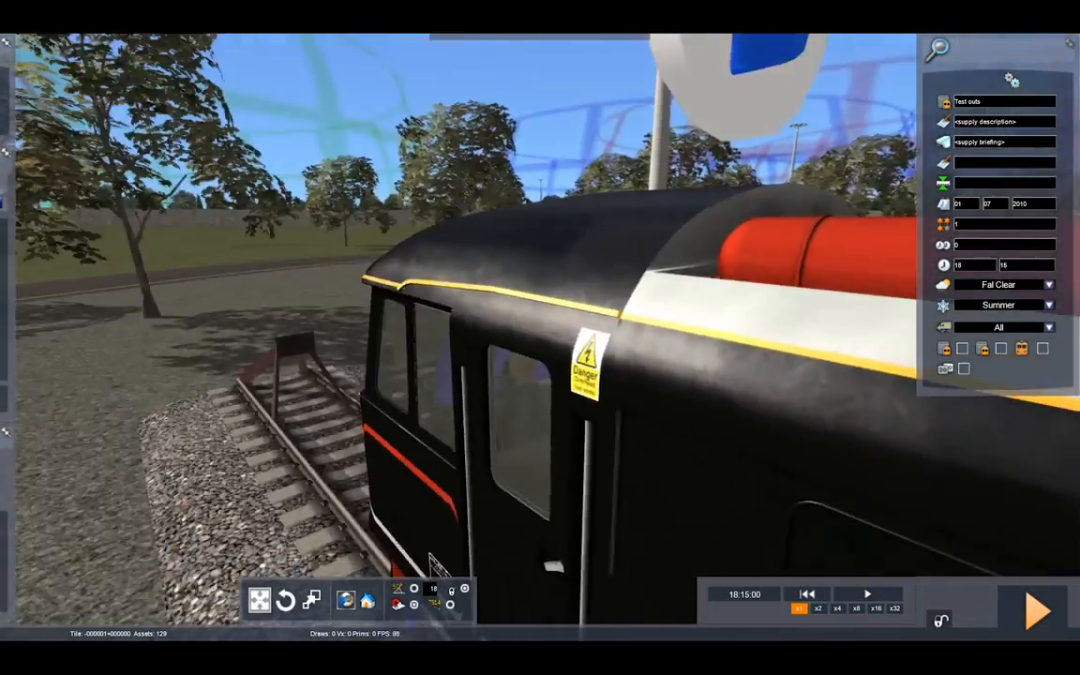
{"action": "key", "text": "Left"}
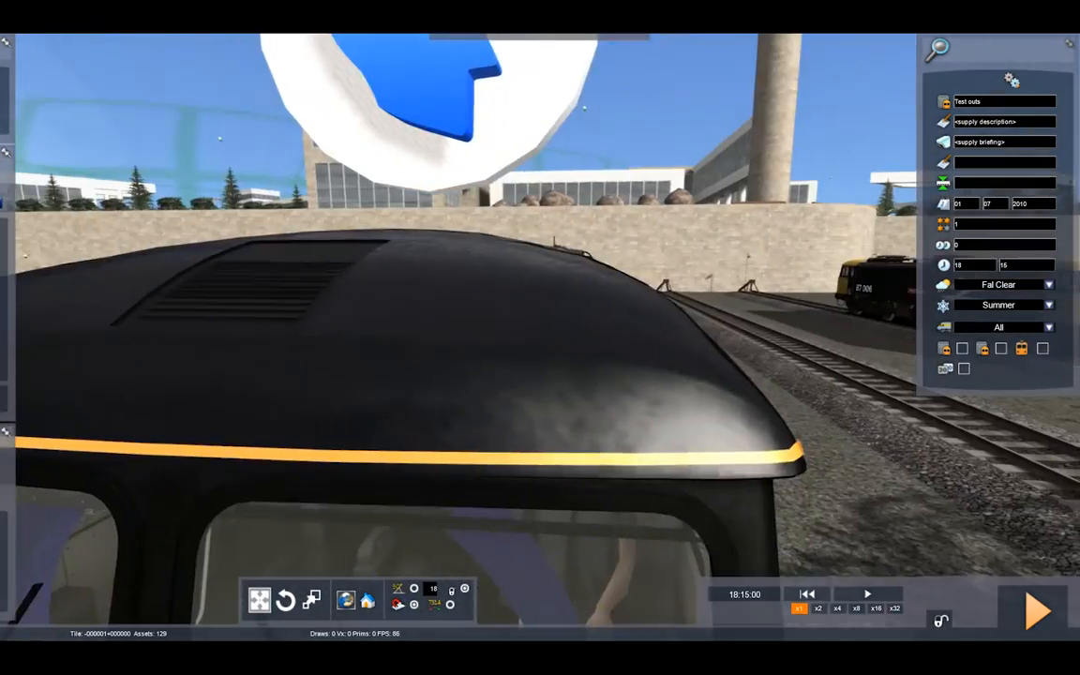
{"action": "key", "text": "Left"}
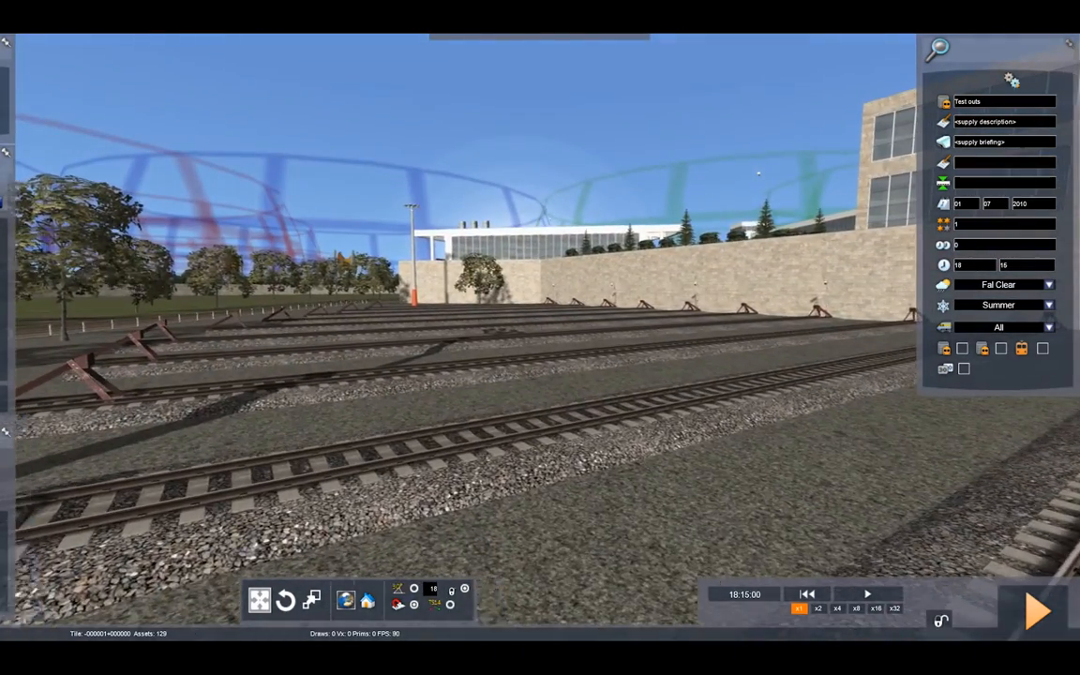
{"action": "key", "text": "Left"}
{"action": "key", "text": "Left"}
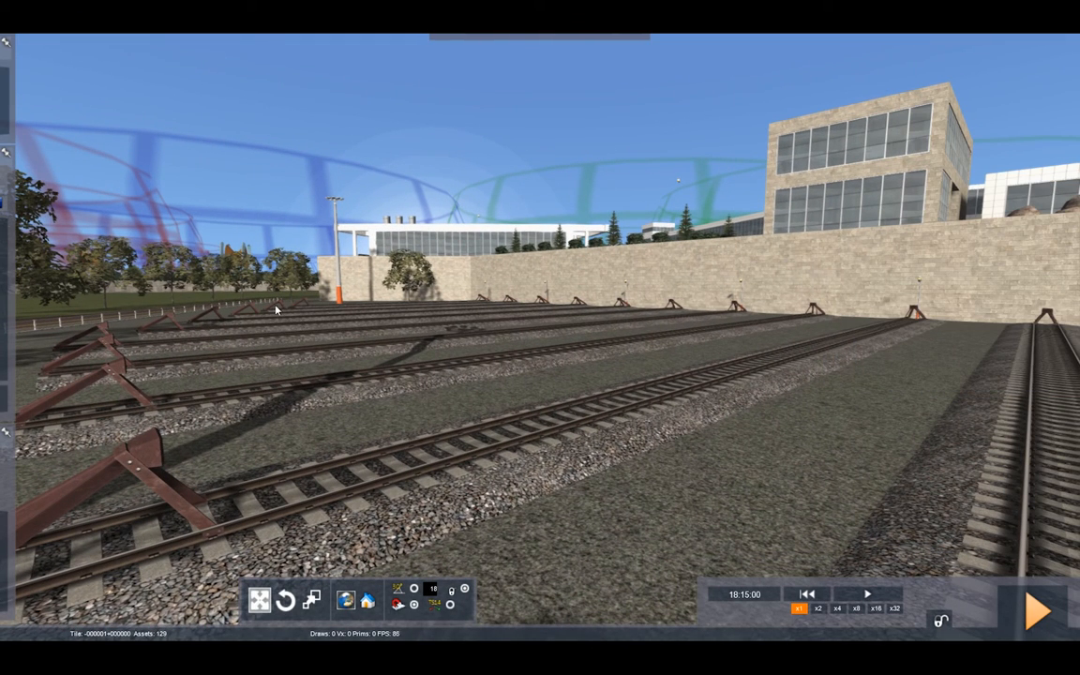
Step: Open the object set filter and choose RSC as the provider to list its asset packs
{"action": "mouse_move", "coordinate": [29, 284]}
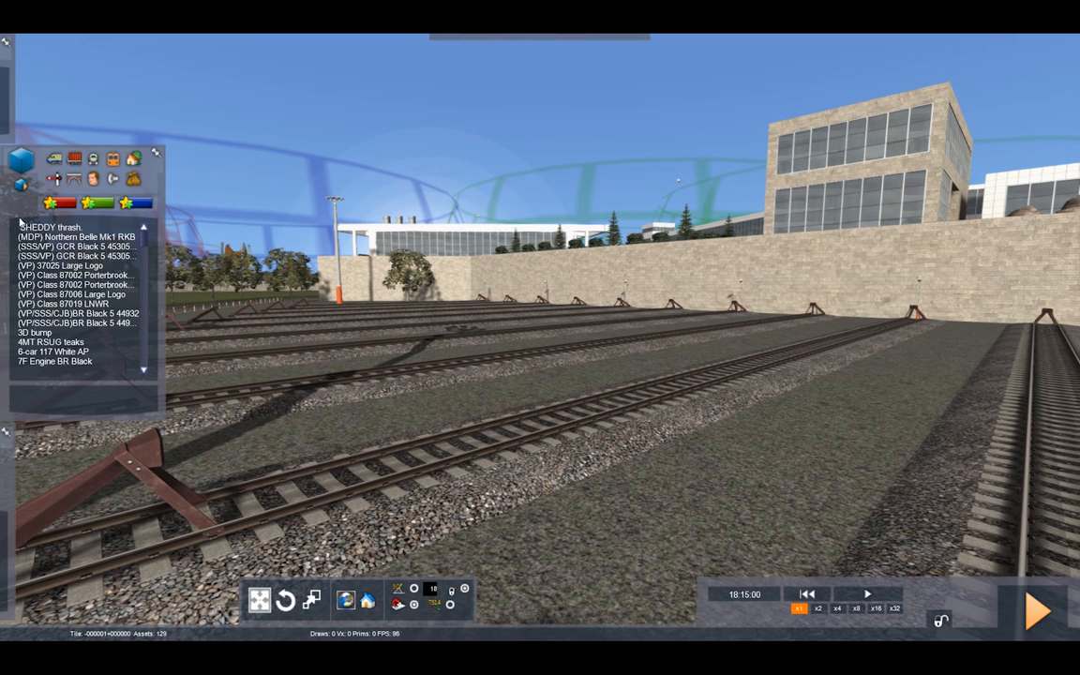
{"action": "left_click", "coordinate": [20, 184]}
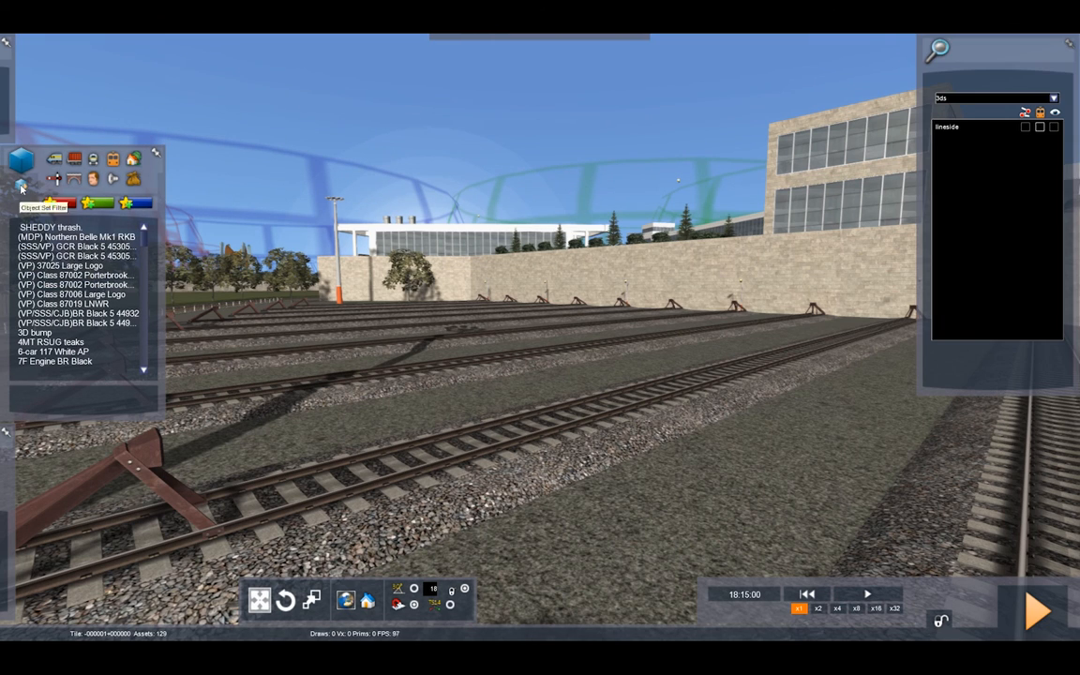
{"action": "left_click", "coordinate": [1054, 98]}
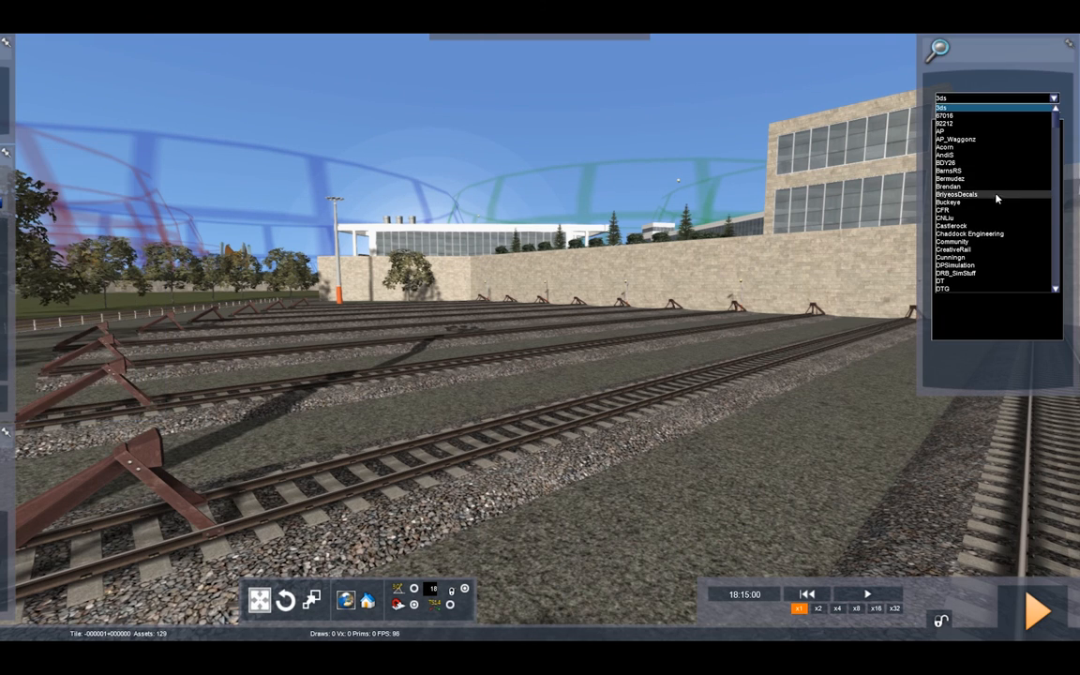
{"action": "scroll", "coordinate": [975, 243], "scroll_direction": "down", "scroll_amount": 5}
{"action": "scroll", "coordinate": [974, 266], "scroll_direction": "down", "scroll_amount": 7}
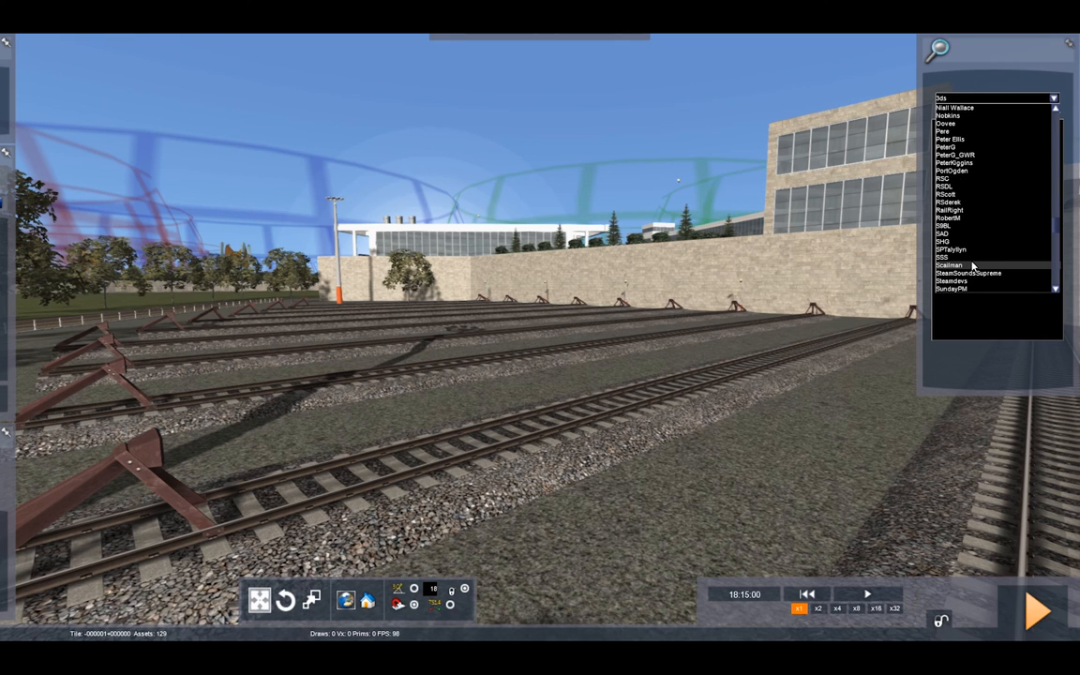
{"action": "left_click", "coordinate": [956, 178]}
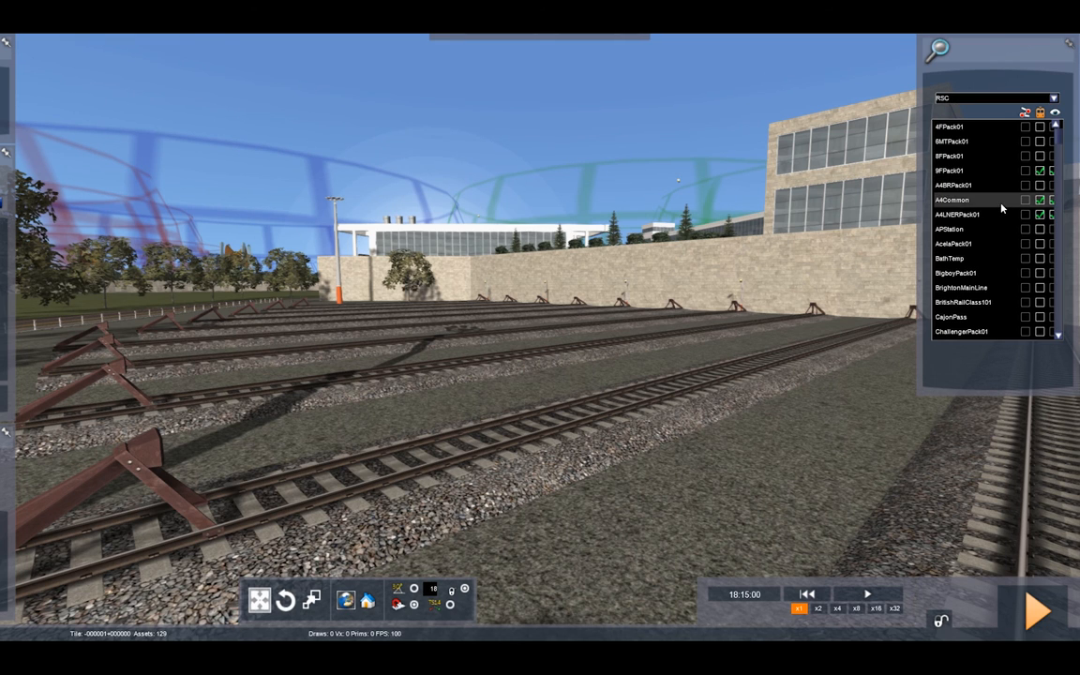
Step: Find the Class56Pack01_RFSectors pack among the RSC asset packs and place the Class 56 311 locomotive on the nearest siding
{"action": "scroll", "coordinate": [1050, 314], "scroll_direction": "down", "scroll_amount": 5}
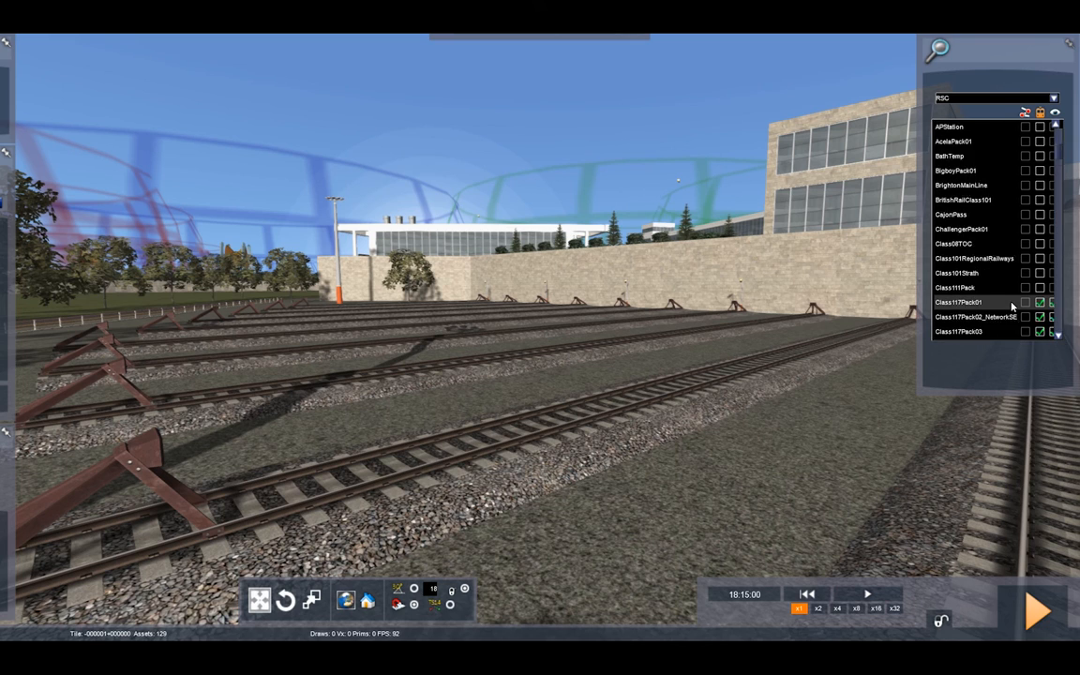
{"action": "scroll", "coordinate": [1013, 305], "scroll_direction": "down", "scroll_amount": 6}
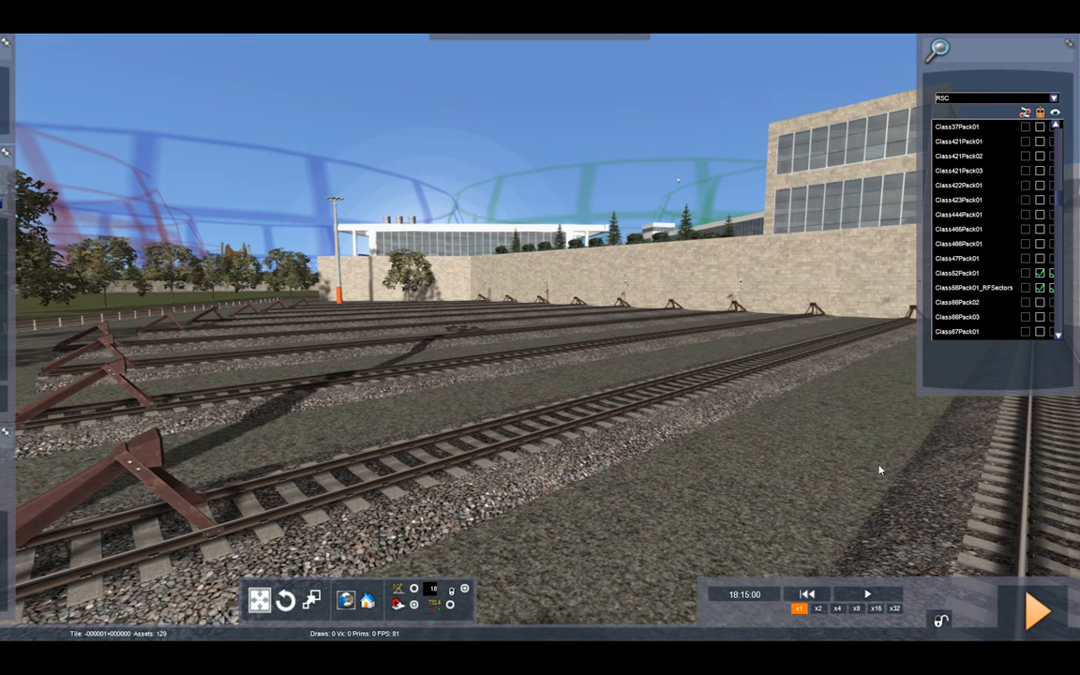
{"action": "mouse_move", "coordinate": [8, 246]}
{"action": "scroll", "coordinate": [77, 256], "scroll_direction": "down", "scroll_amount": 1}
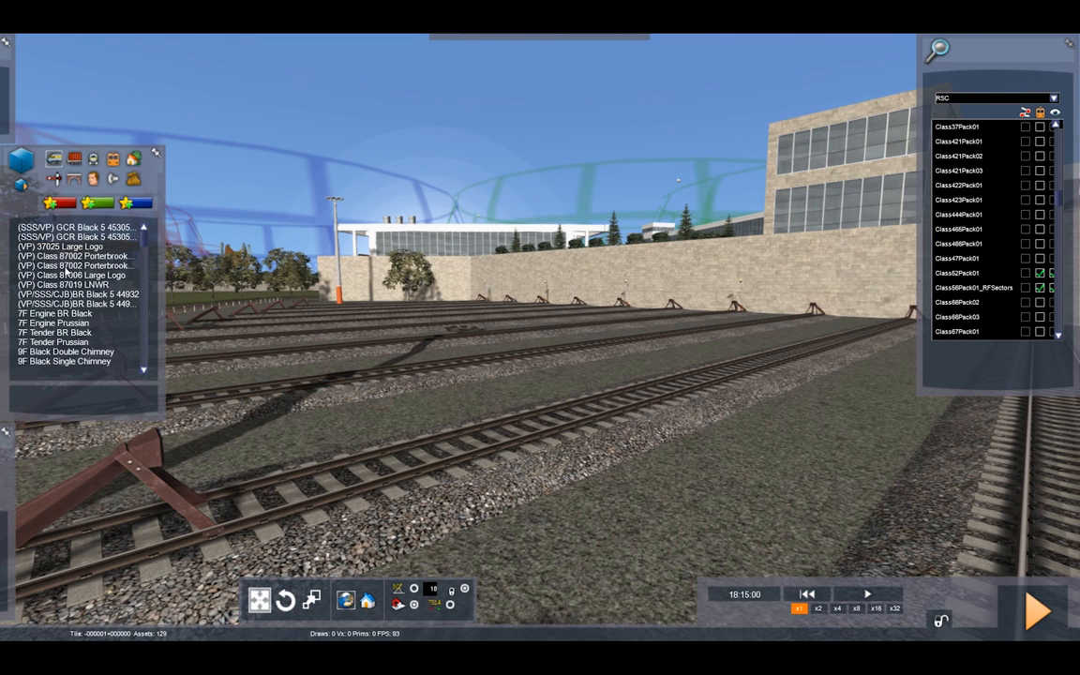
{"action": "scroll", "coordinate": [77, 256], "scroll_direction": "down", "scroll_amount": 3}
{"action": "scroll", "coordinate": [76, 256], "scroll_direction": "down", "scroll_amount": 10}
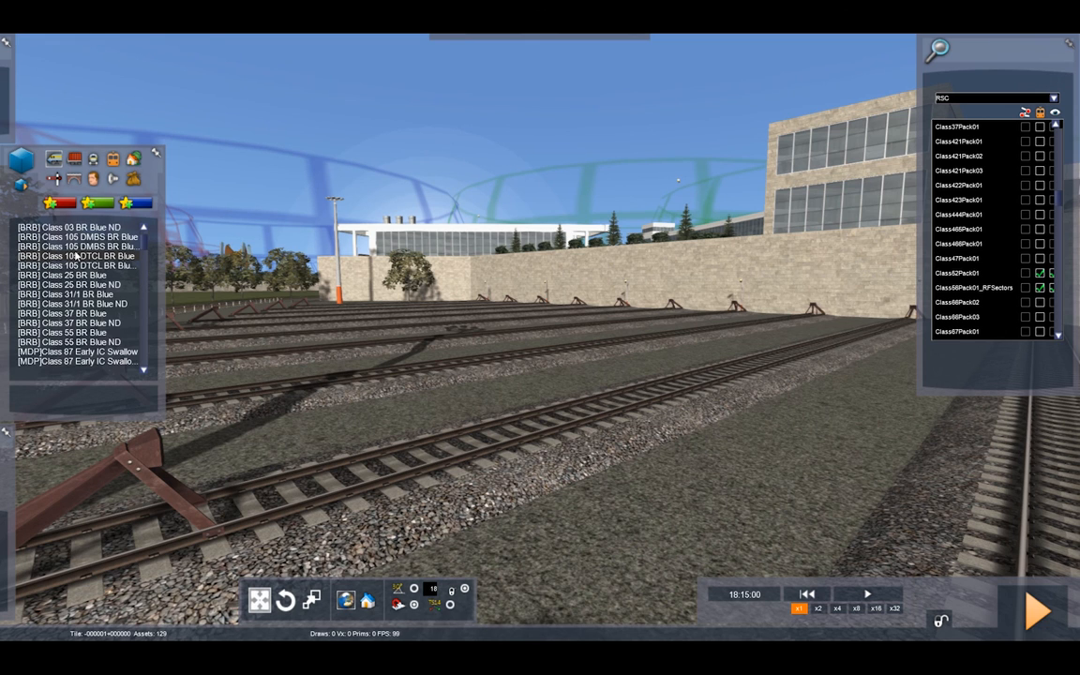
{"action": "scroll", "coordinate": [77, 256], "scroll_direction": "down", "scroll_amount": 3}
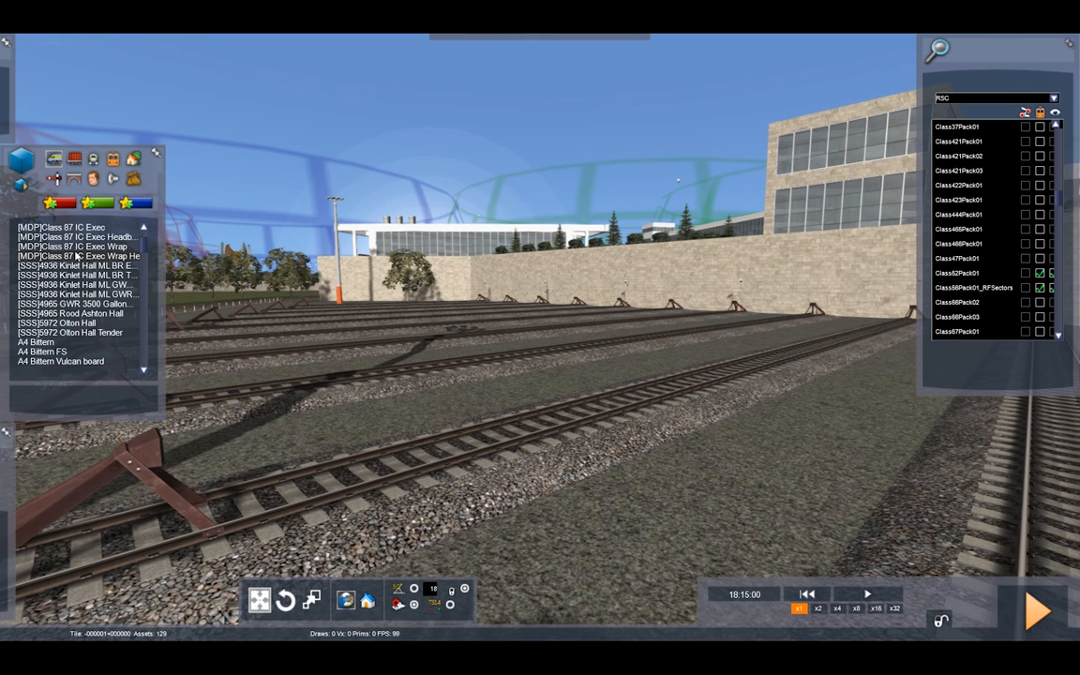
{"action": "scroll", "coordinate": [77, 256], "scroll_direction": "down", "scroll_amount": 20}
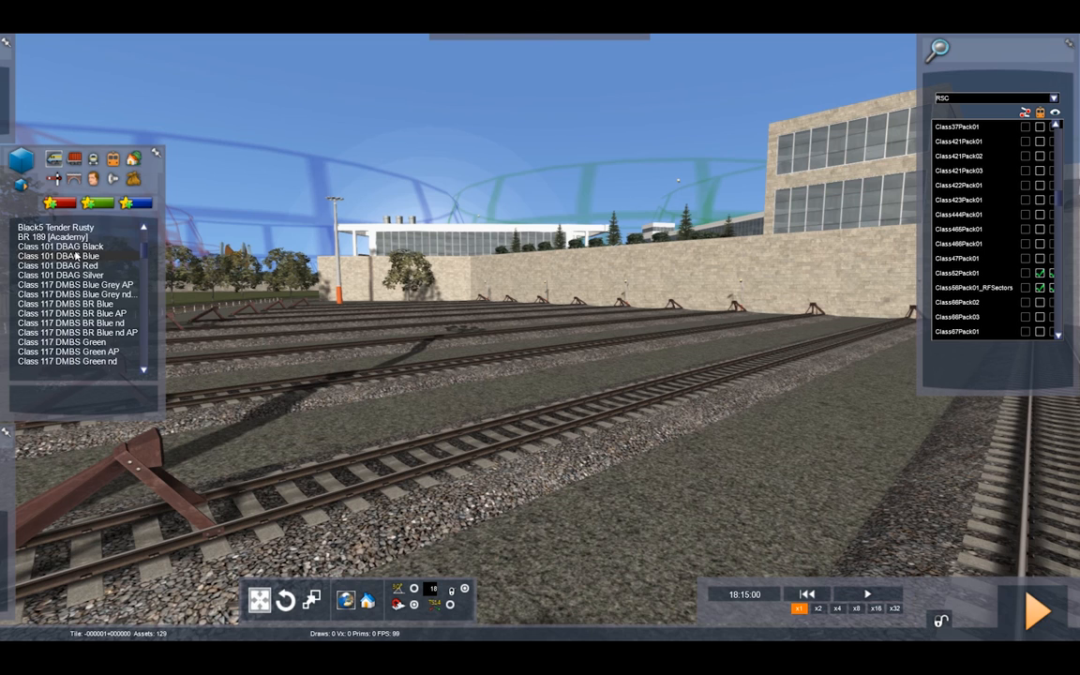
{"action": "scroll", "coordinate": [77, 256], "scroll_direction": "down", "scroll_amount": 20}
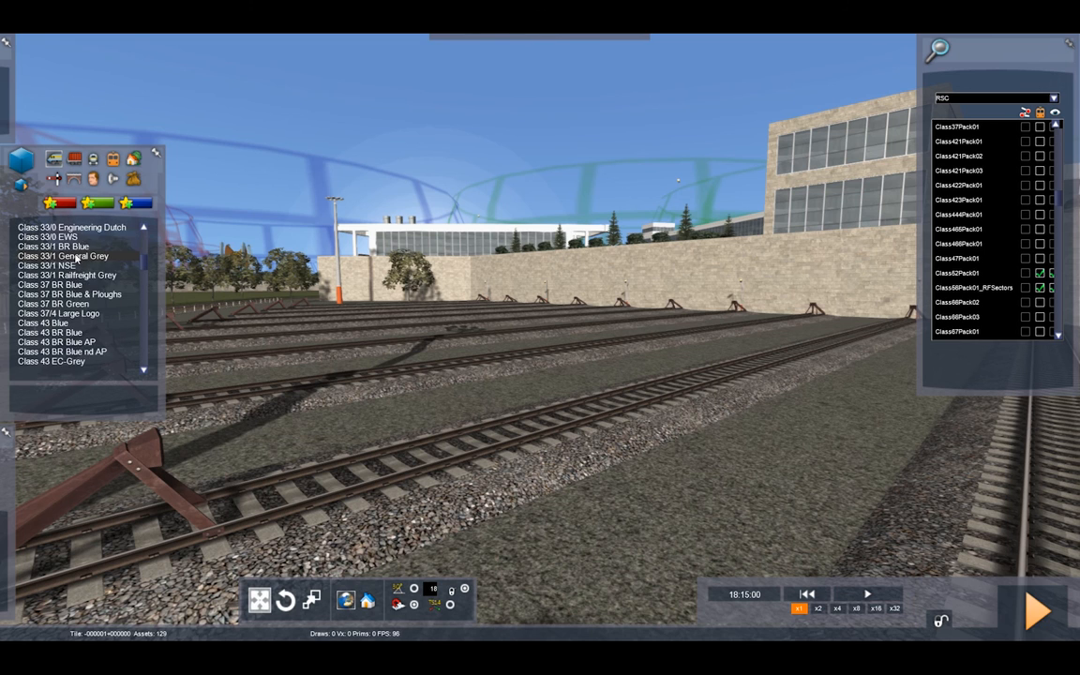
{"action": "scroll", "coordinate": [77, 256], "scroll_direction": "down", "scroll_amount": 20}
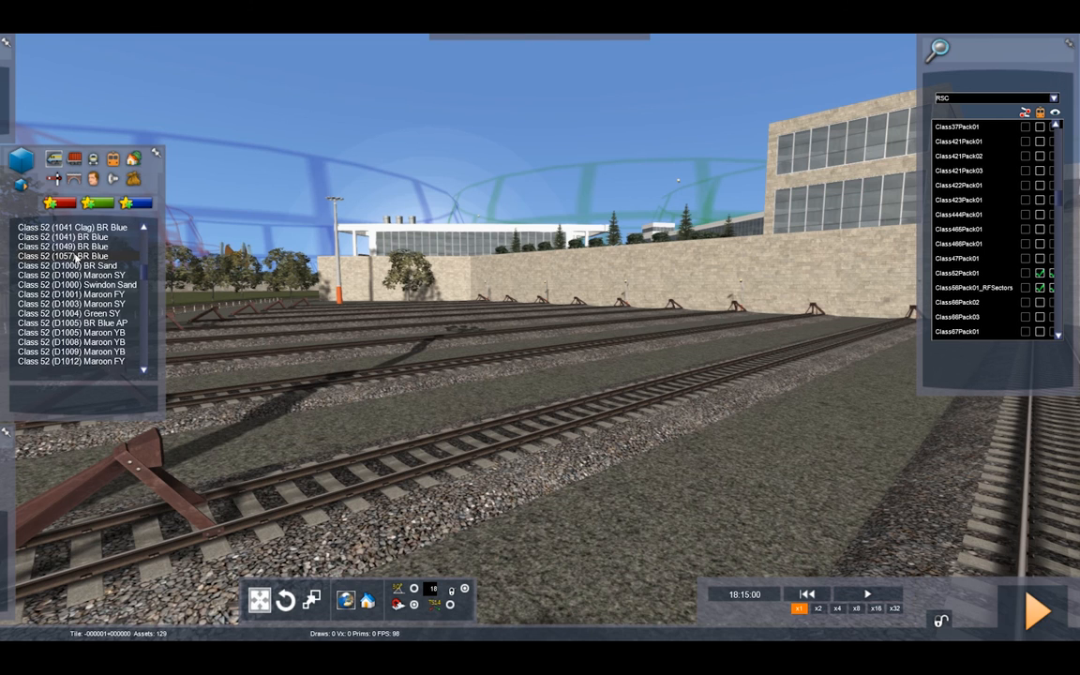
{"action": "scroll", "coordinate": [77, 258], "scroll_direction": "down", "scroll_amount": 5}
{"action": "scroll", "coordinate": [77, 258], "scroll_direction": "down", "scroll_amount": 5}
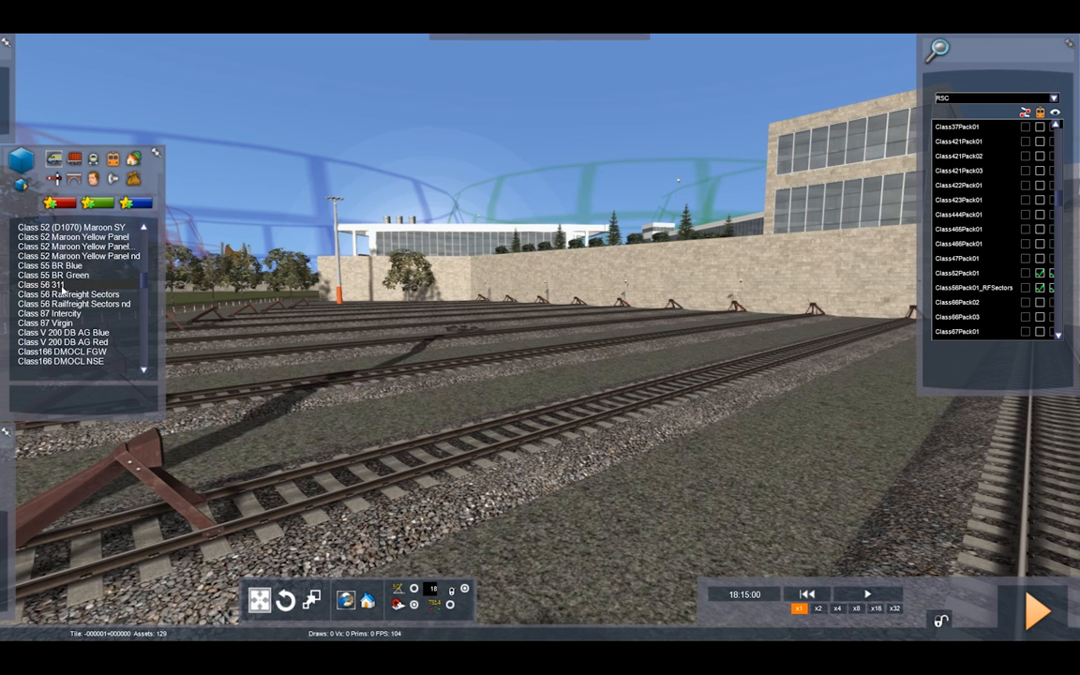
{"action": "left_click", "coordinate": [60, 286]}
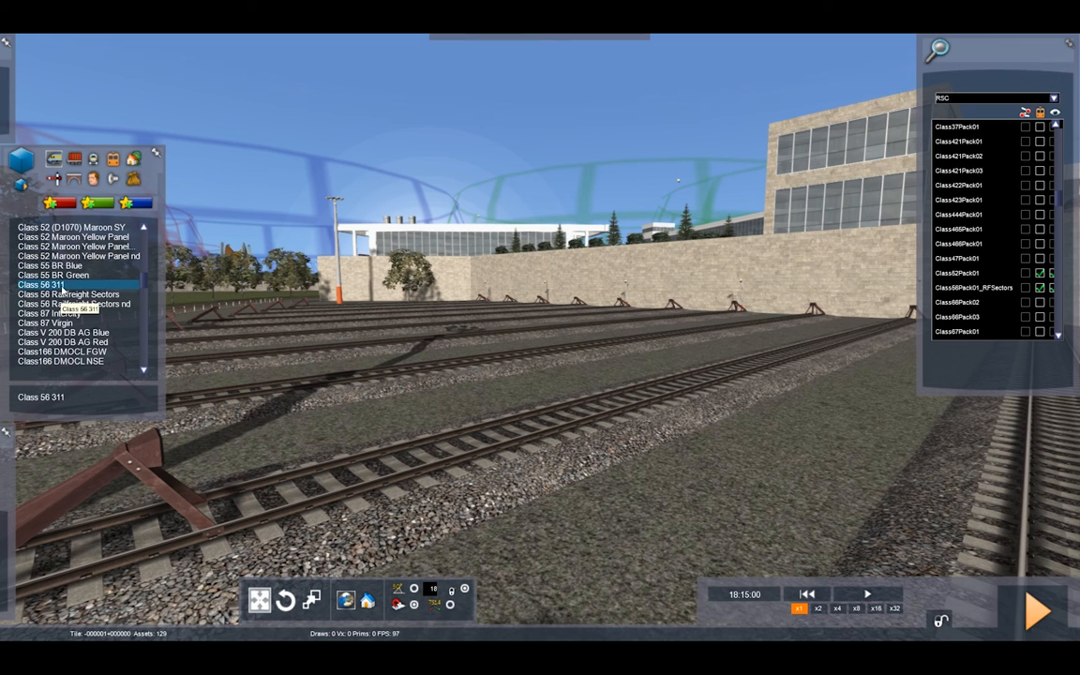
{"action": "left_click", "coordinate": [596, 347]}
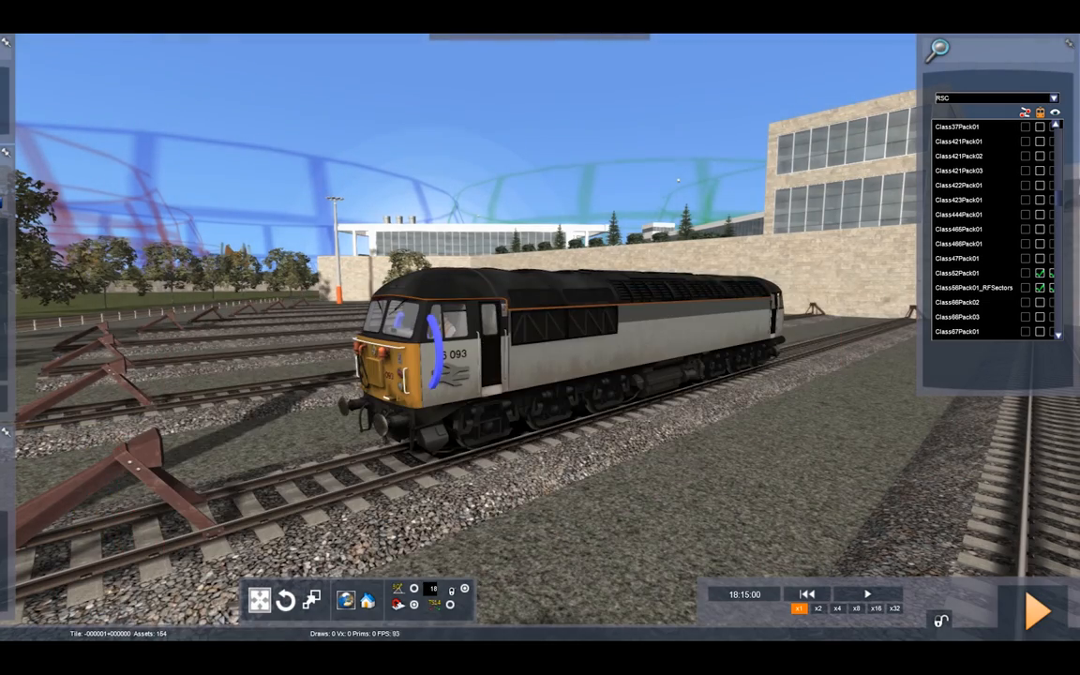
Step: Select the placed Class 56 locomotive, reverse its direction on the siding and deselect it
{"action": "key", "text": "Up"}
{"action": "right_click_drag", "start_coordinate": [599, 411], "coordinate": [526, 411]}
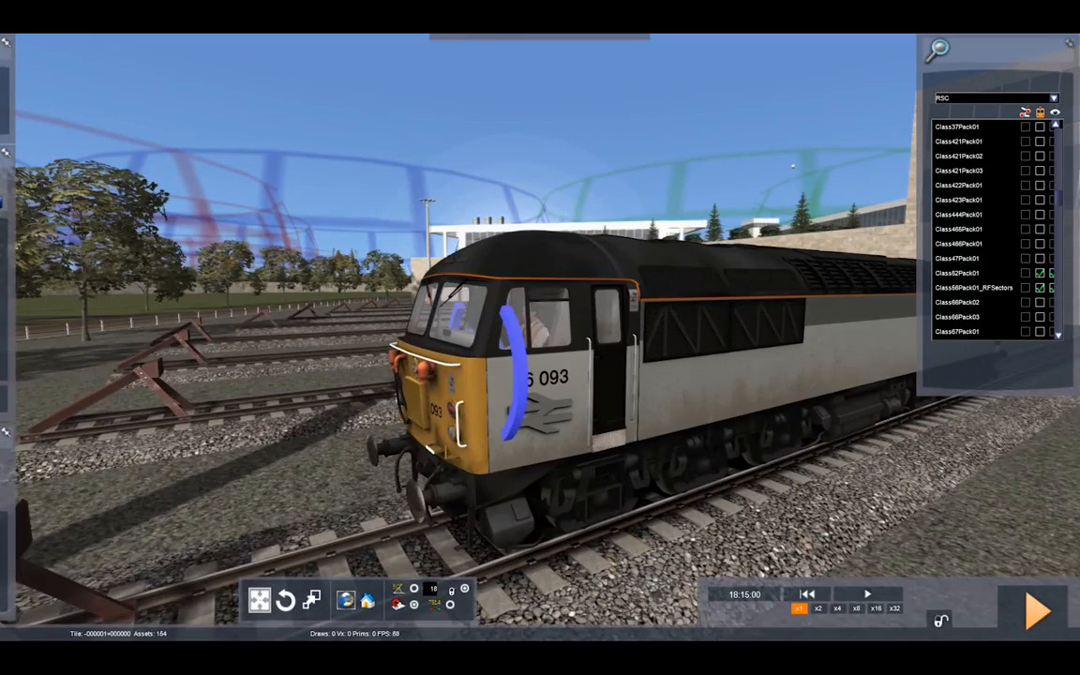
{"action": "key", "text": "Up"}
{"action": "right_click_drag", "start_coordinate": [525, 411], "coordinate": [560, 408]}
{"action": "key", "text": "Down"}
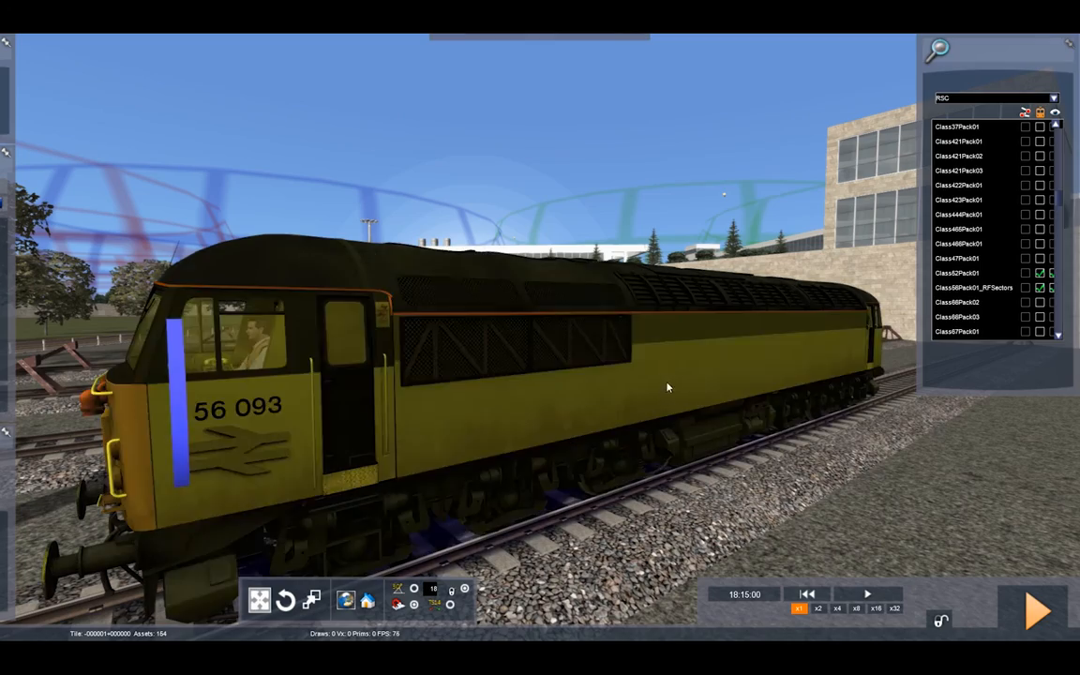
{"action": "left_click", "coordinate": [668, 386]}
{"action": "left_click", "coordinate": [860, 530]}
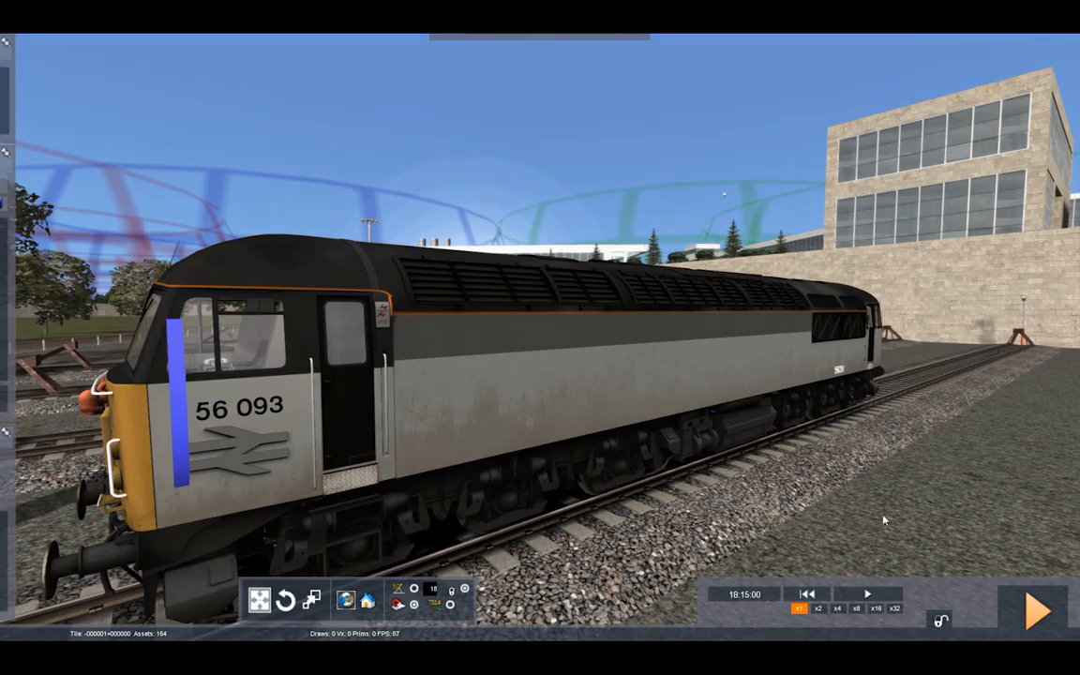
Step: Examine the 56311 decal on the locomotive's lower bodyside up close, checking its position and its gap from the body surface
{"action": "key", "text": "Right"}
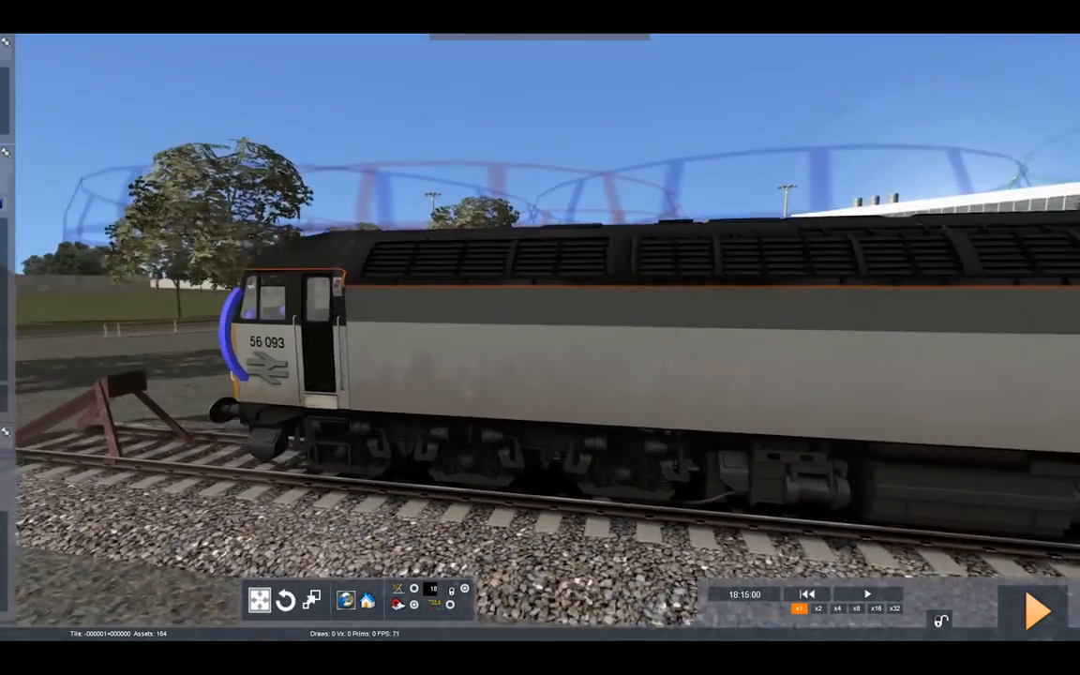
{"action": "key", "text": "Up"}
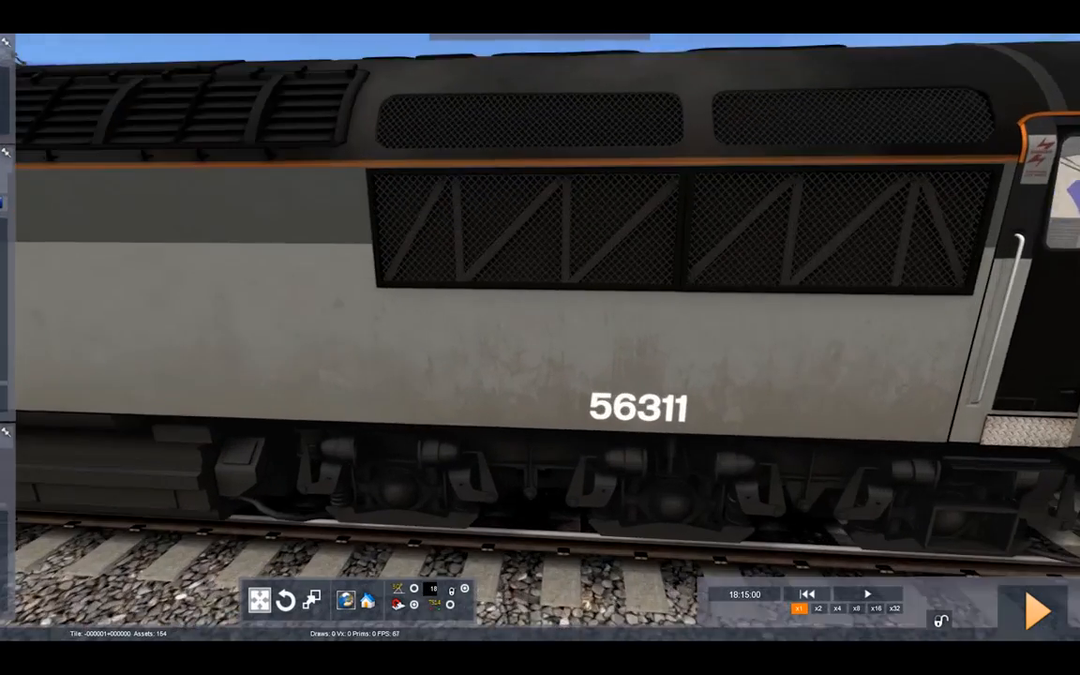
{"action": "key", "text": "Right"}
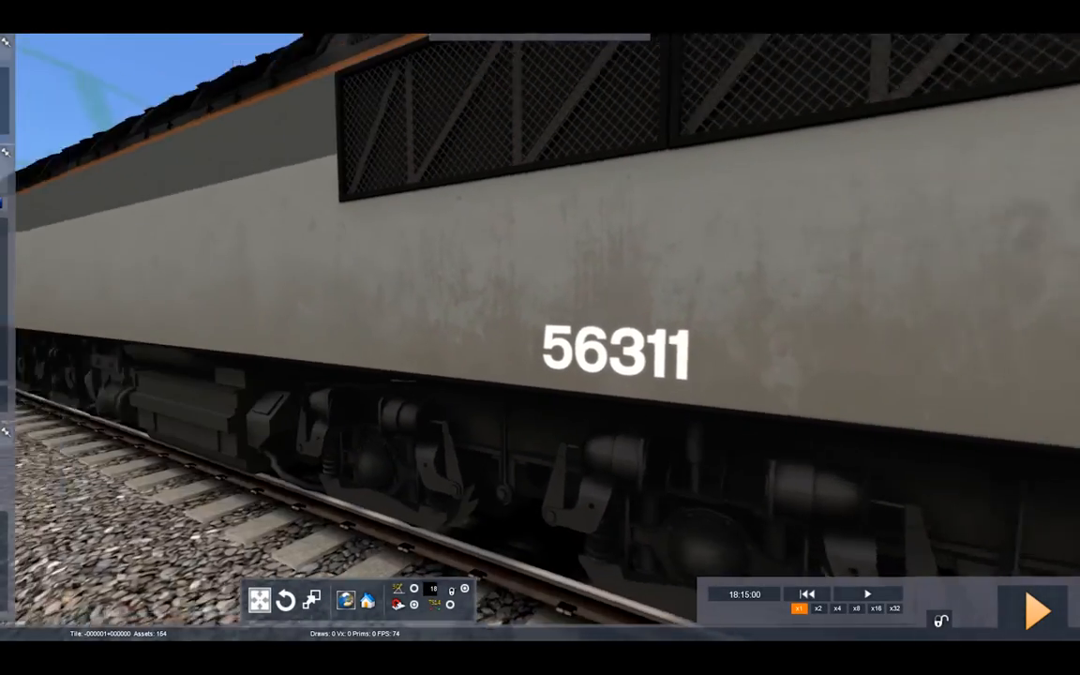
{"action": "key", "text": "Right"}
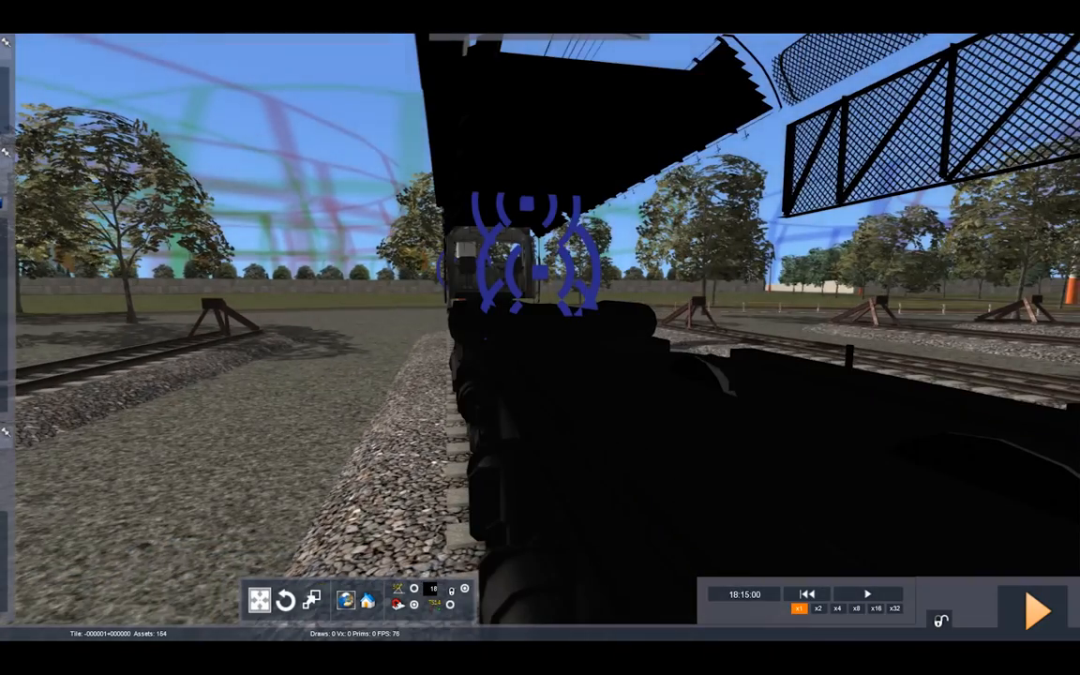
{"action": "key", "text": "Left"}
{"action": "key", "text": "Right"}
{"action": "key", "text": "Left"}
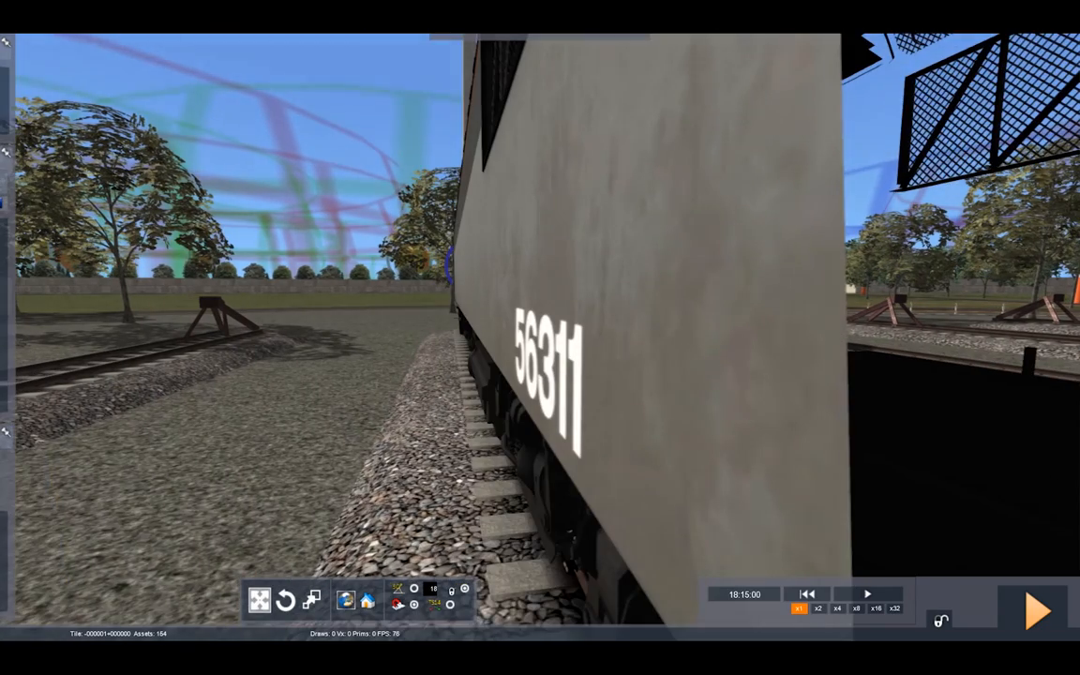
{"action": "key", "text": "Up"}
{"action": "key", "text": "Left"}
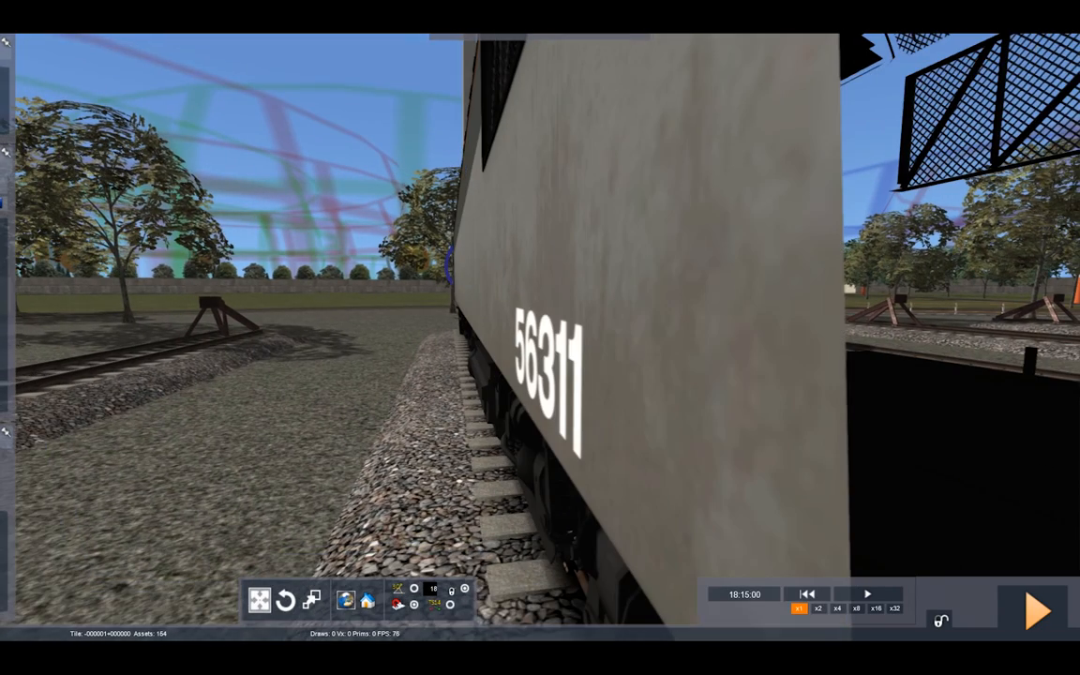
{"action": "key", "text": "Left"}
{"action": "key", "text": "Right"}
{"action": "key", "text": "Left"}
{"action": "key", "text": "Right"}
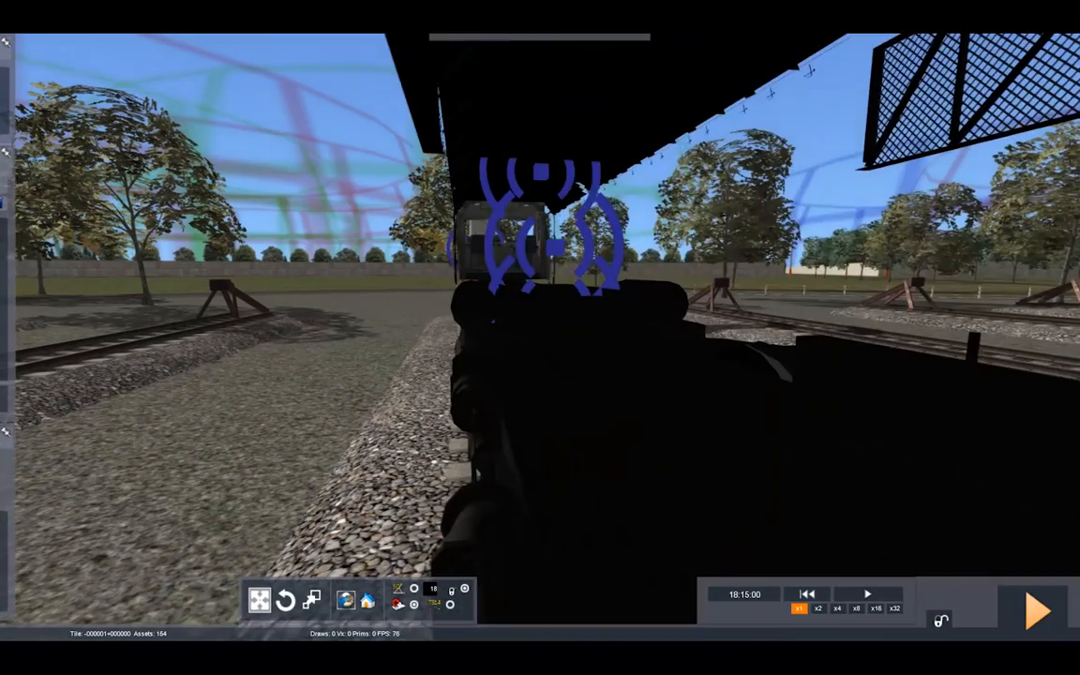
{"action": "key", "text": "Left"}
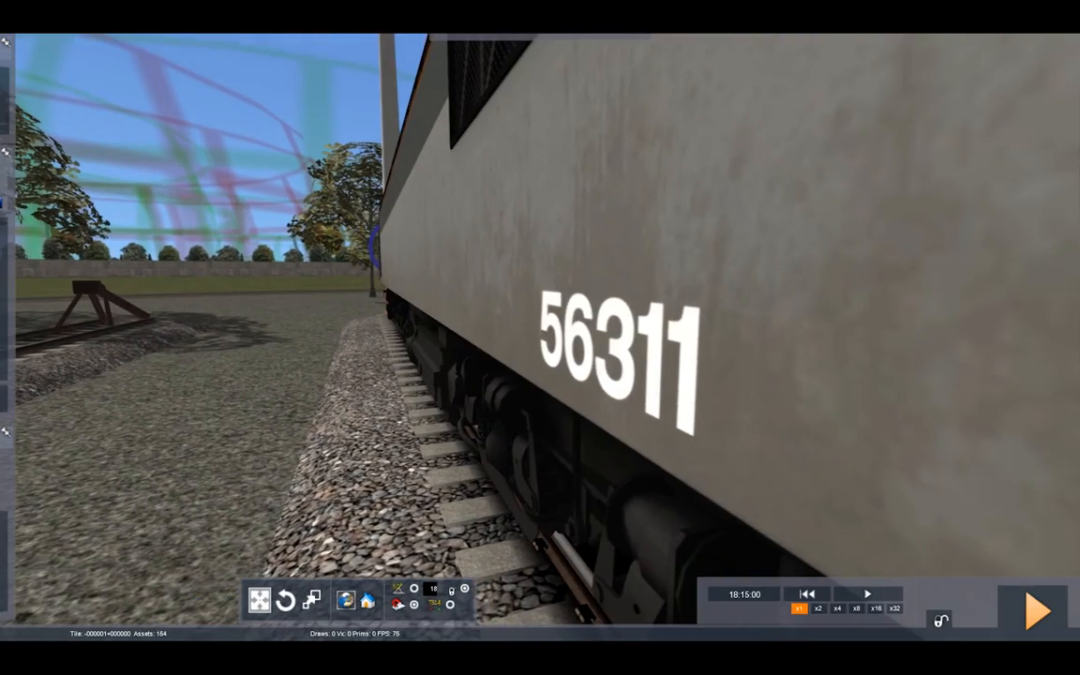